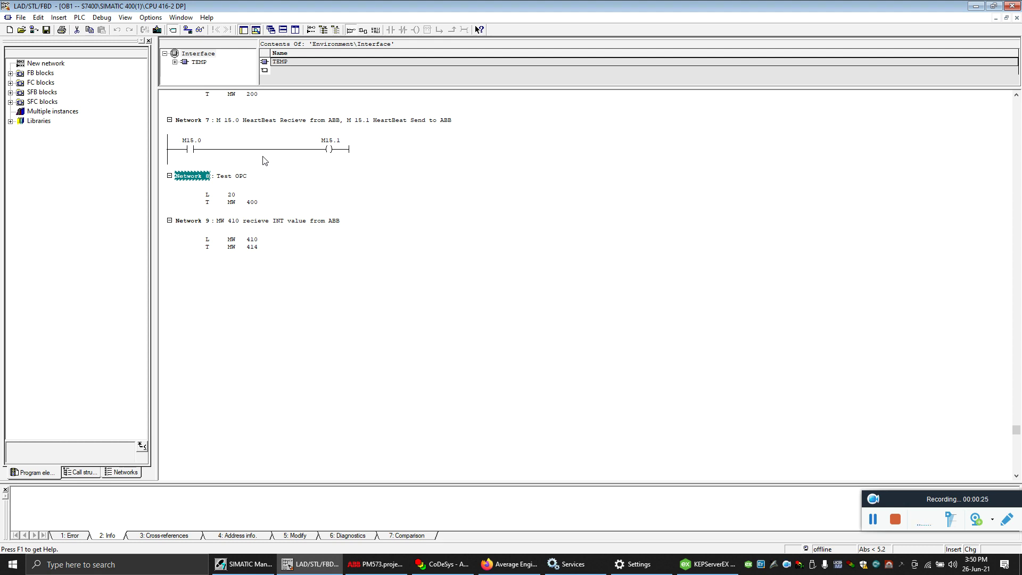
# Review Networks 7 to 9 in OB1, covering the heartbeat bits, the test value load to MW 400, and the MW 410 transfer.
pyautogui.scroll(-1, 370, 181)
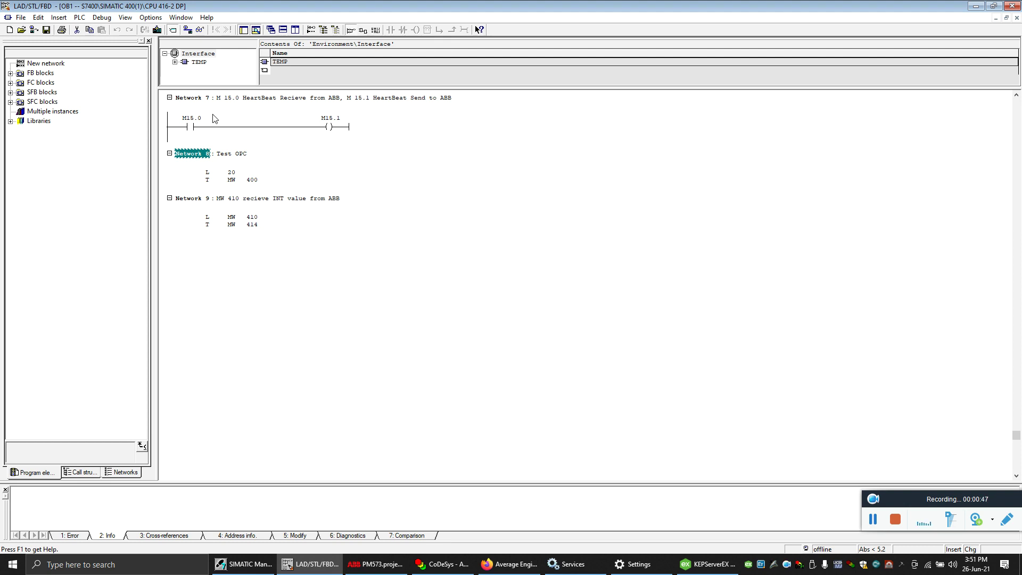
pyautogui.click(232, 106)
pyautogui.click(230, 121)
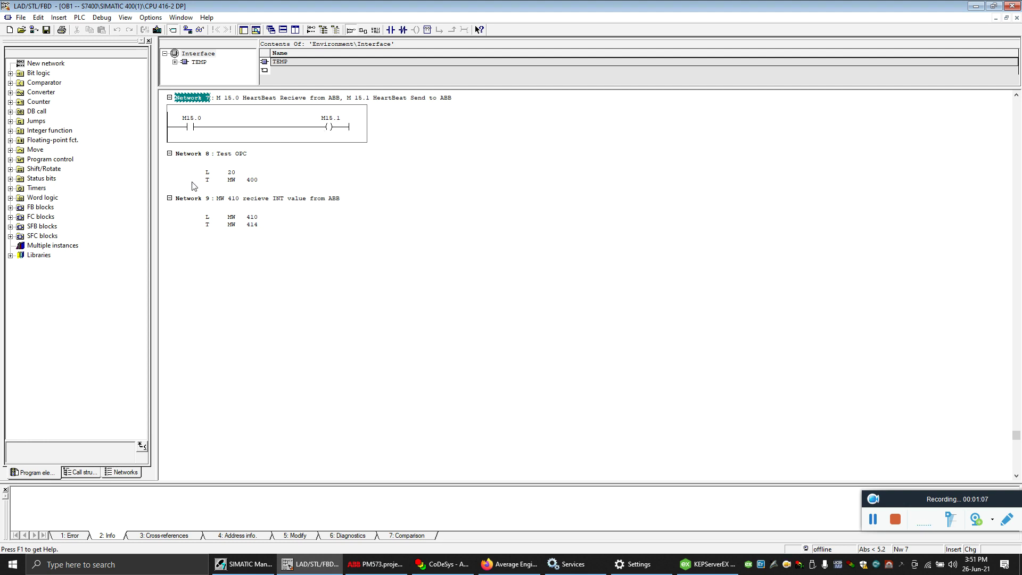
pyautogui.click(227, 175)
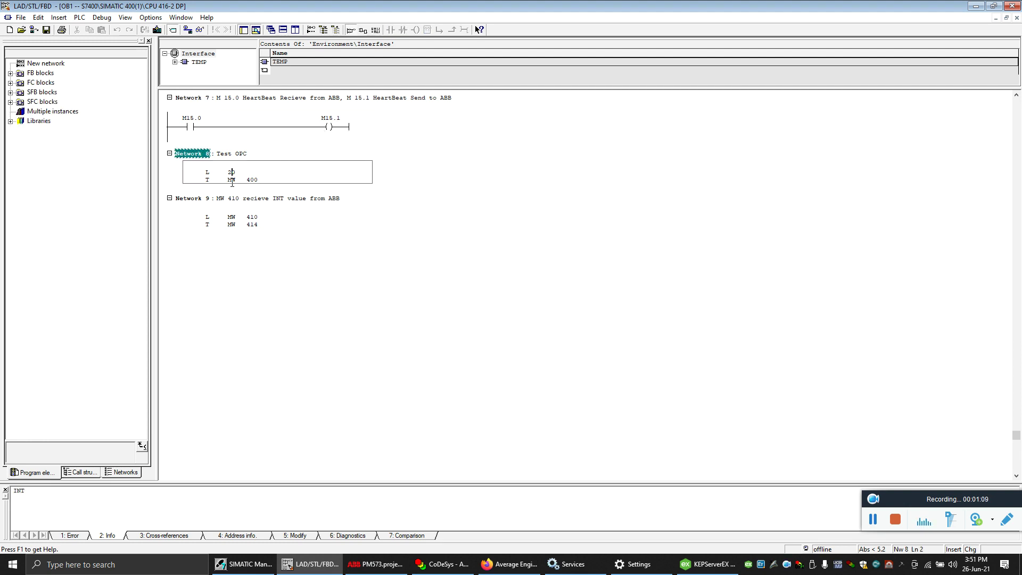
pyautogui.click(235, 171)
pyautogui.click(261, 179)
pyautogui.click(244, 217)
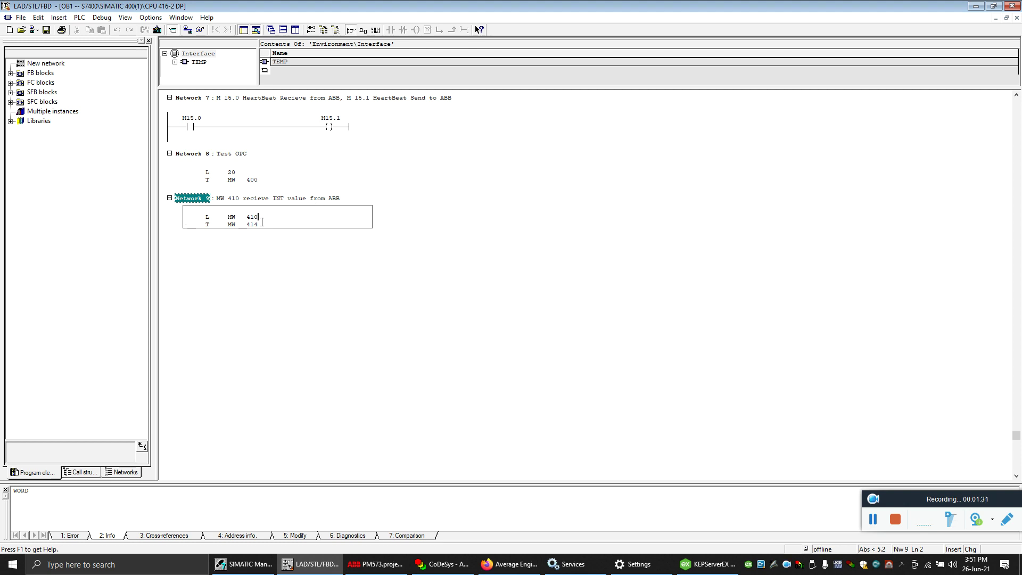
pyautogui.click(265, 223)
# Download the OB1 block to the PLC.
pyautogui.click(157, 30)
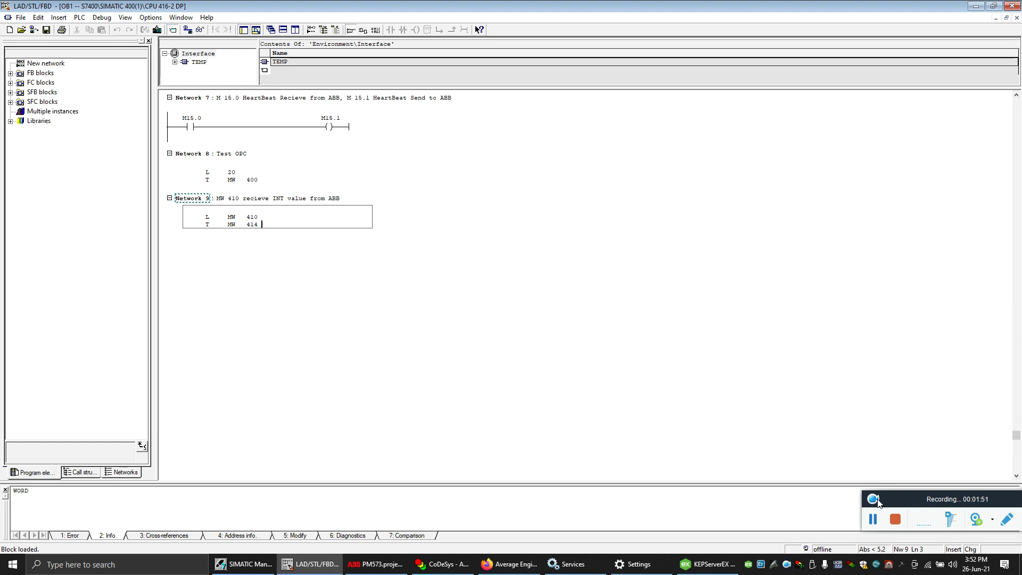
pyautogui.click(873, 519)
pyautogui.click(873, 519)
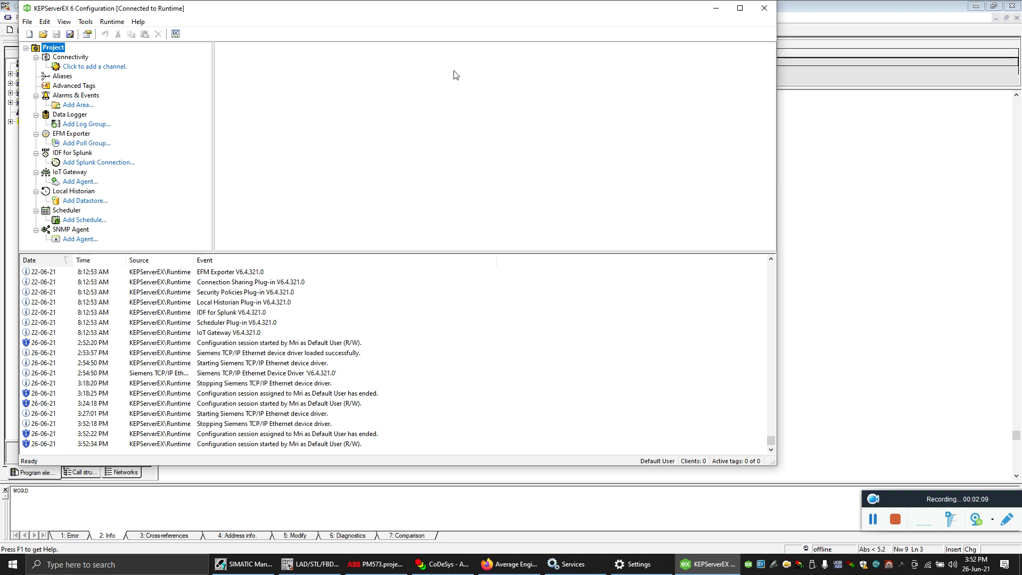
# In KEPServerEX, begin a new channel under Connectivity with Siemens TCP/IP Ethernet as the channel type.
pyautogui.doubleClick(87, 67)
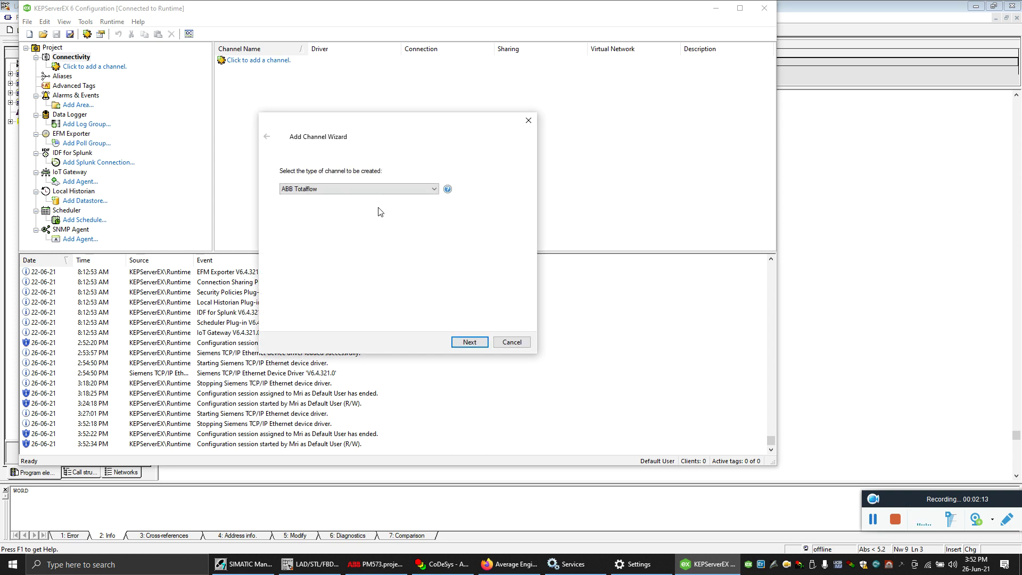
pyautogui.click(448, 190)
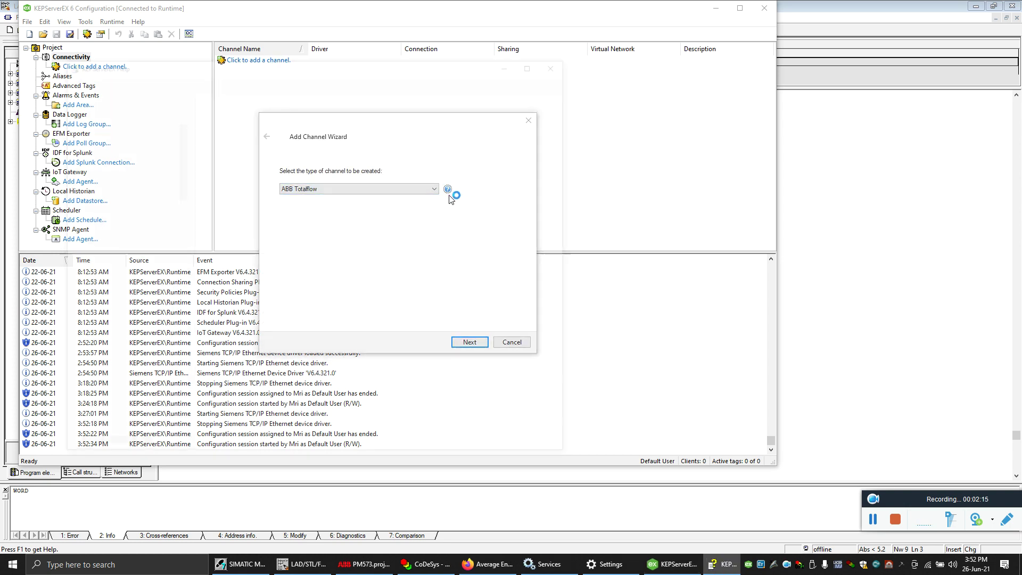
pyautogui.click(559, 59)
pyautogui.click(429, 190)
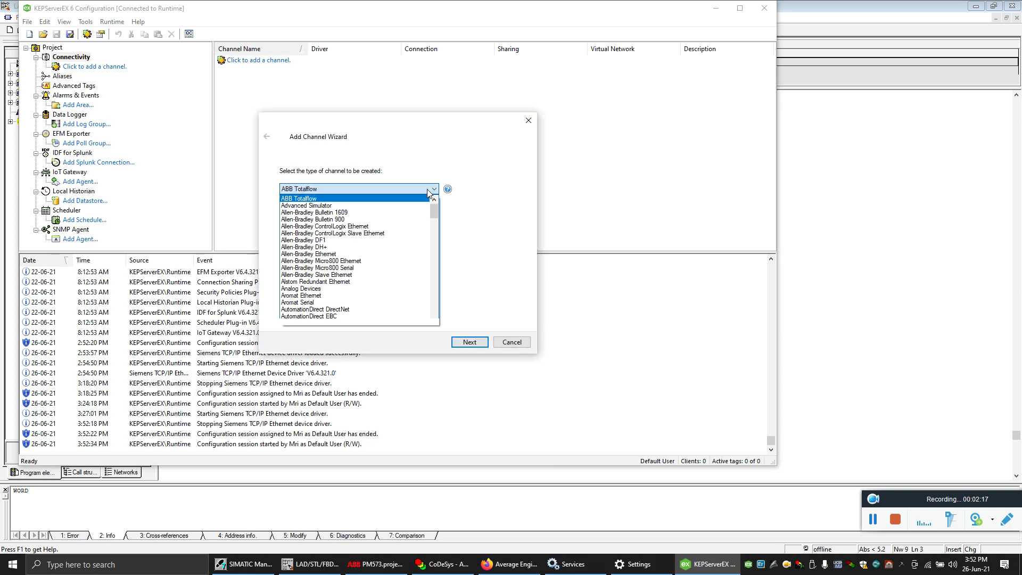
pyautogui.scroll(-8, 384, 260)
pyautogui.scroll(-20, 384, 260)
pyautogui.scroll(3, 376, 264)
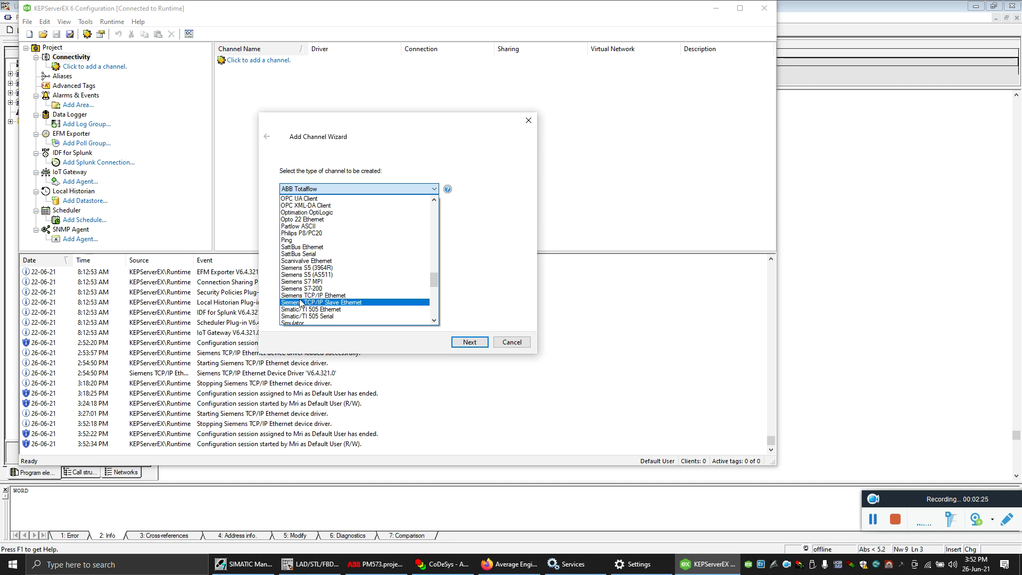
pyautogui.click(332, 297)
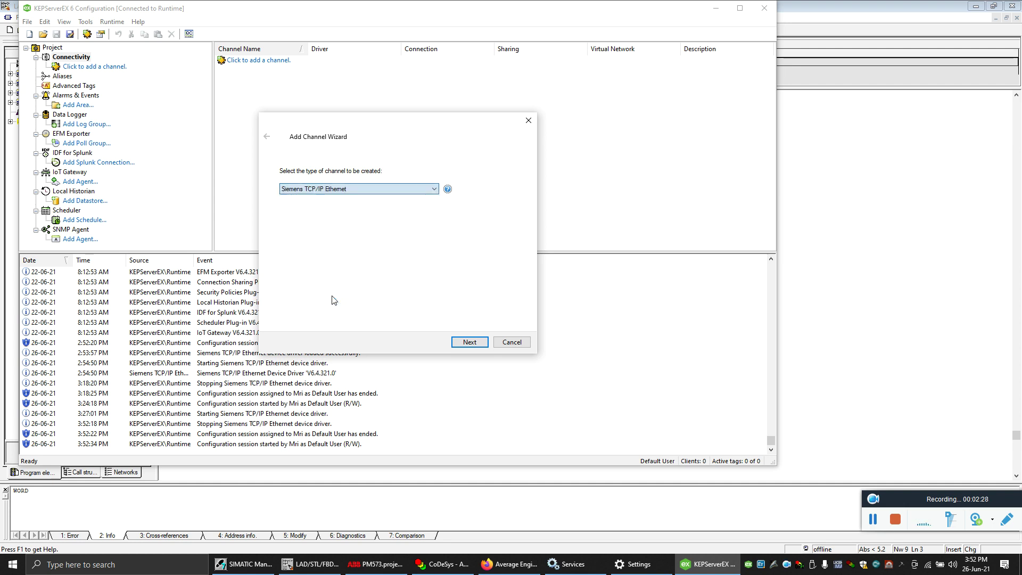
pyautogui.click(469, 342)
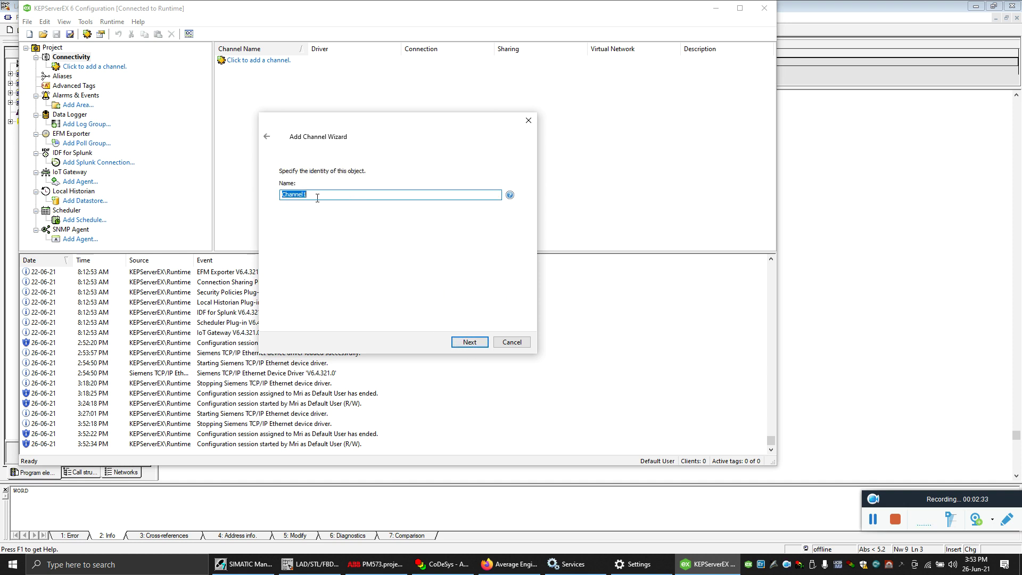
# Name the channel Siemens_opc and bind it to the Realtek PCIe GbE Family Controller network adapter.
pyautogui.write('Siemens_opc')
pyautogui.click(468, 342)
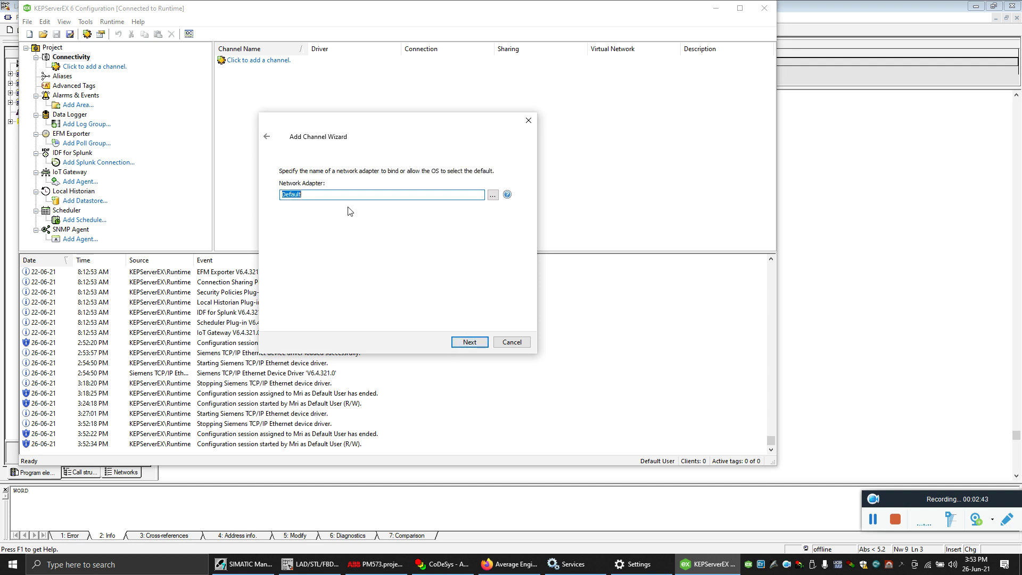
pyautogui.click(492, 195)
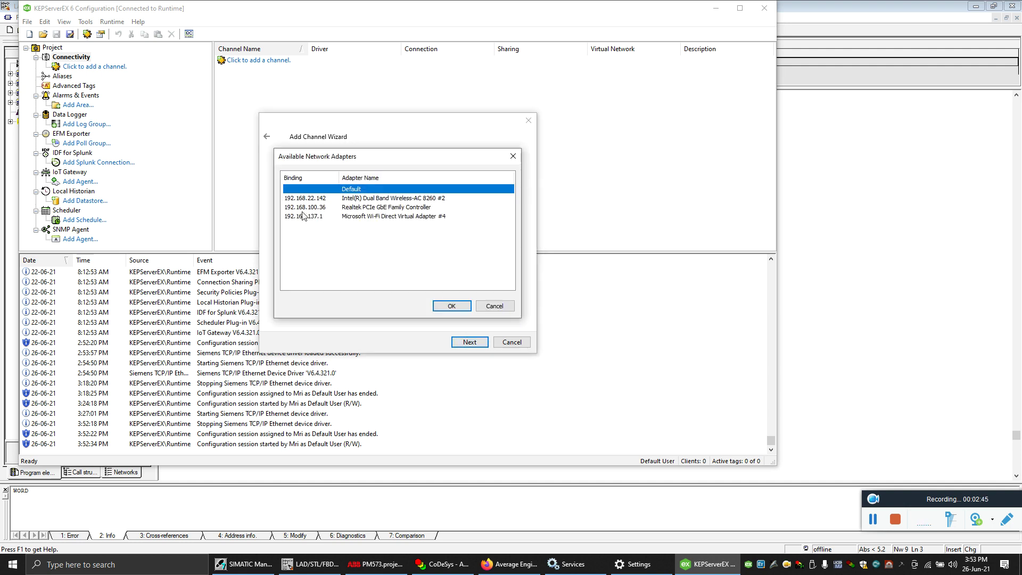
pyautogui.click(323, 208)
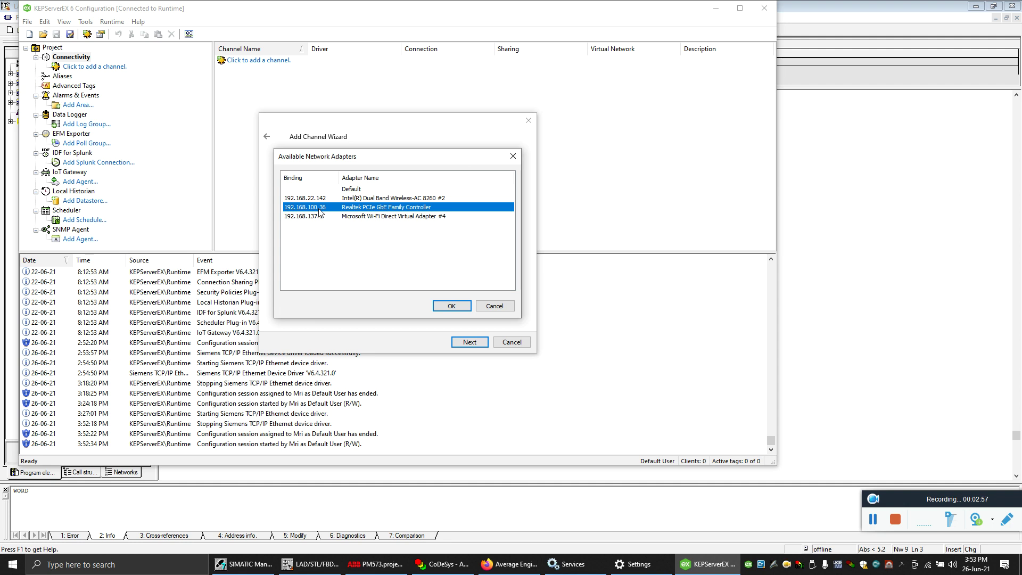
pyautogui.click(444, 307)
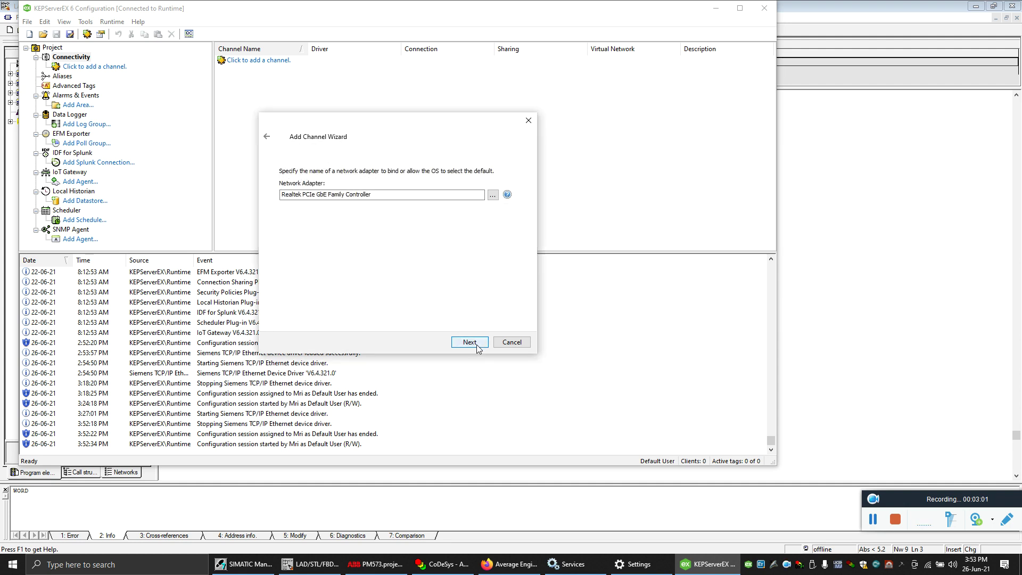
pyautogui.click(491, 197)
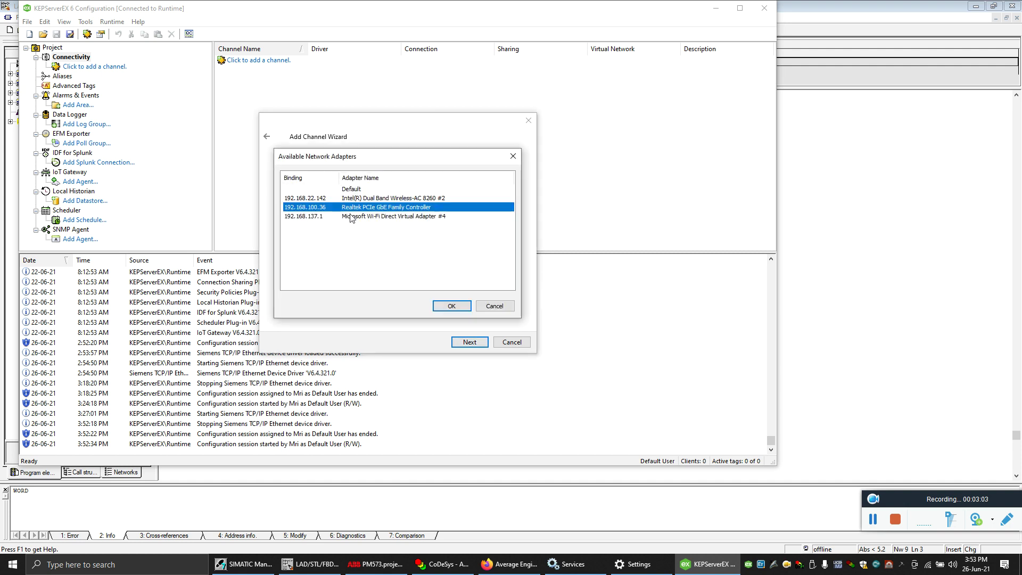
pyautogui.click(451, 306)
pyautogui.click(477, 344)
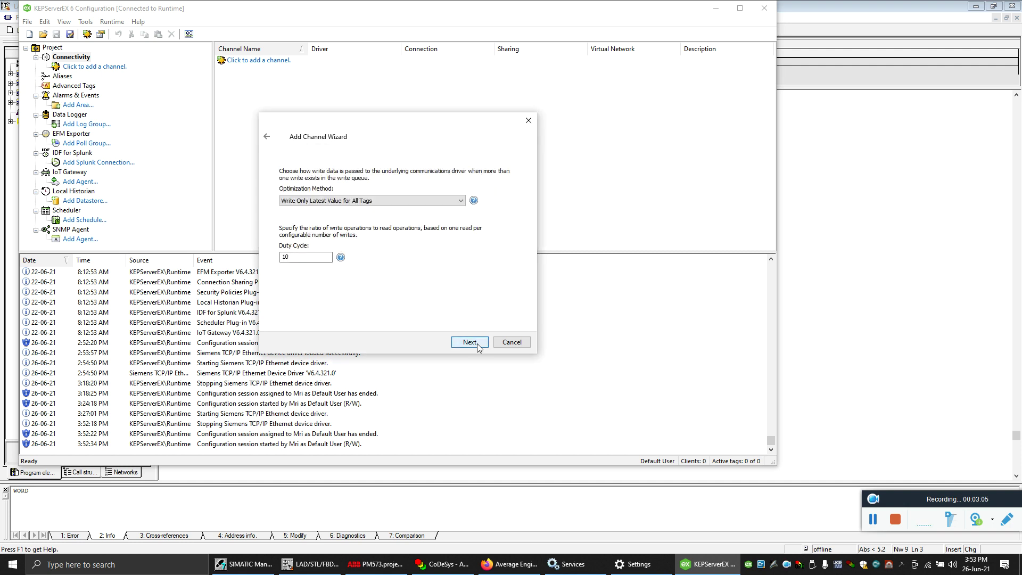
# Keep the default write optimization and floating-point settings and finish creating the channel.
pyautogui.click(470, 342)
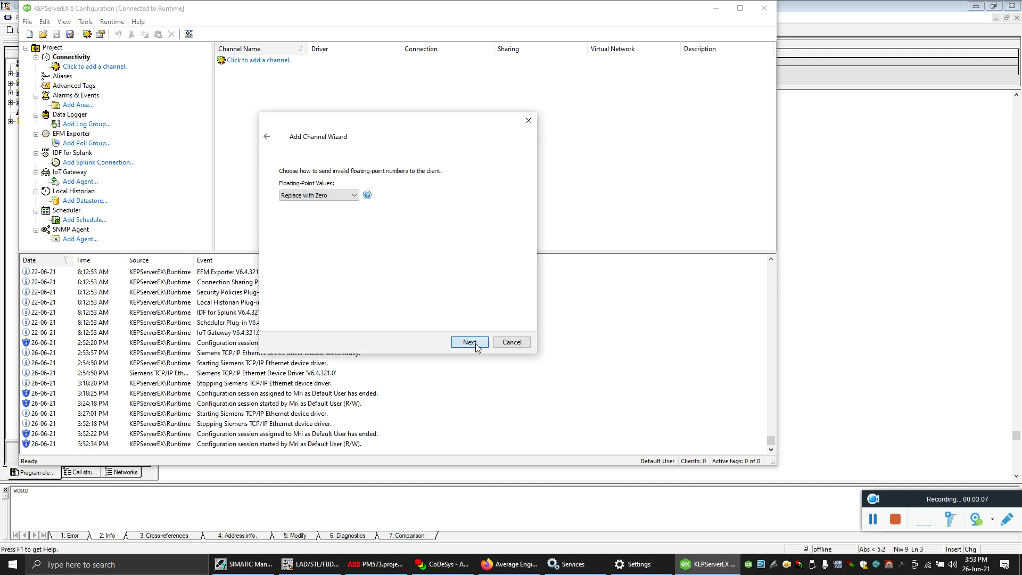
pyautogui.click(476, 344)
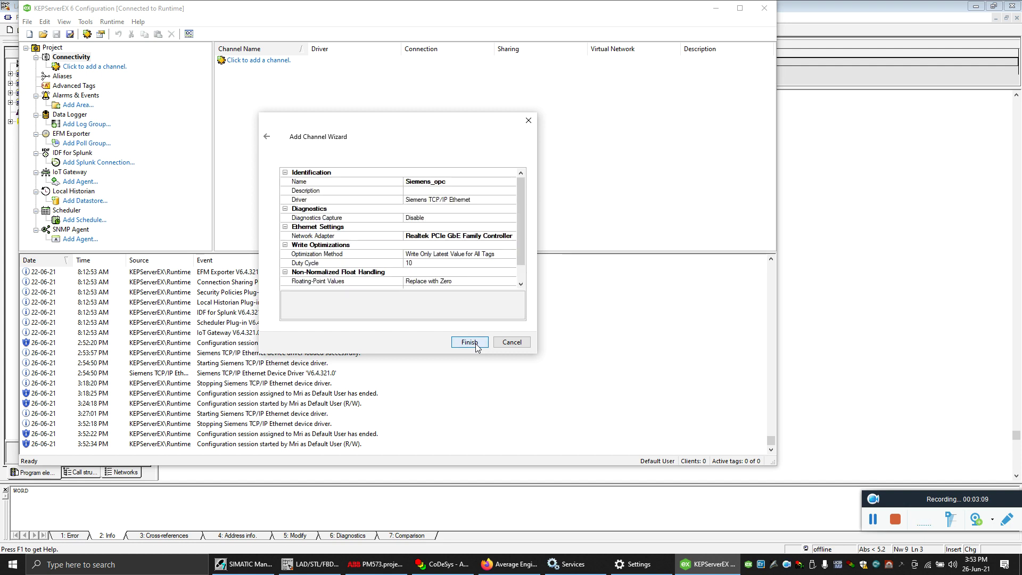
pyautogui.click(475, 345)
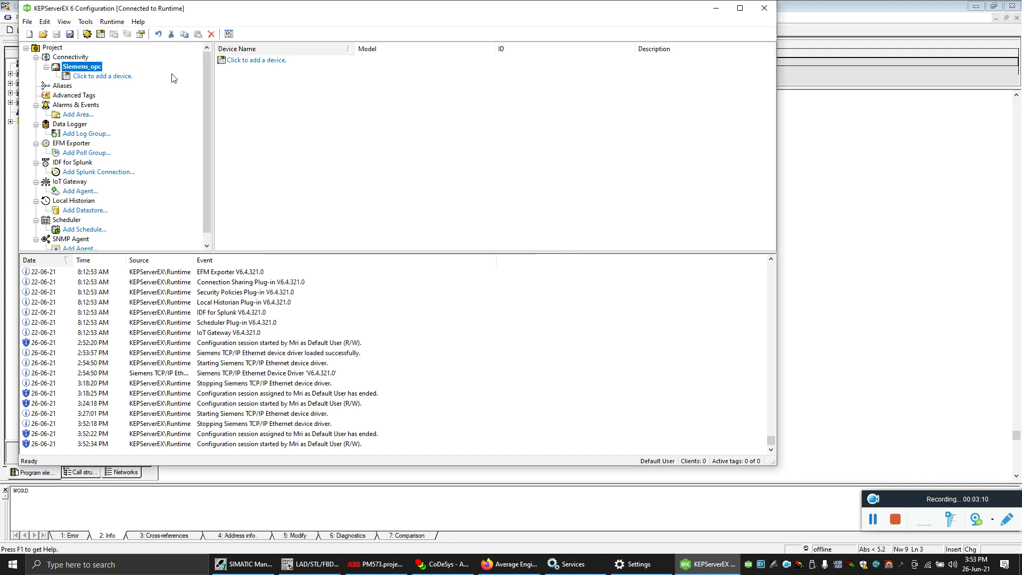
# Begin a new device under the Siemens_opc channel, naming it S7_400 with model S7-400.
pyautogui.click(113, 77)
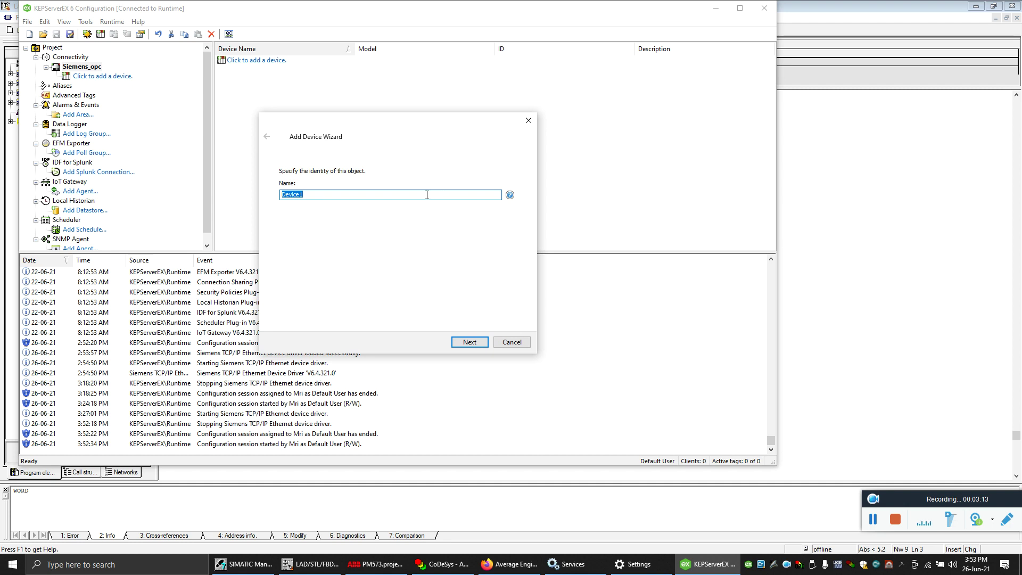
pyautogui.write('S7_400')
pyautogui.click(469, 342)
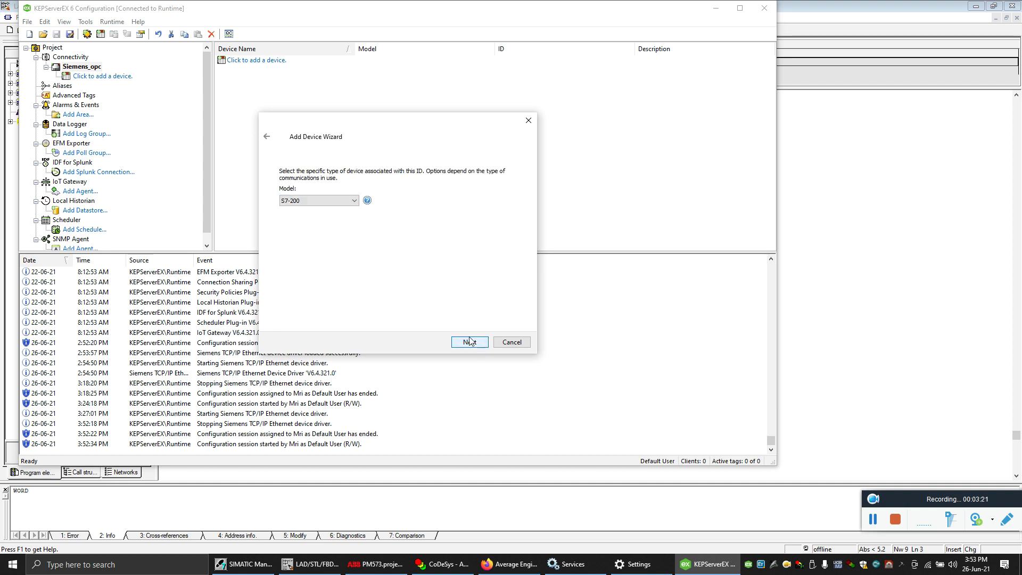
pyautogui.click(351, 198)
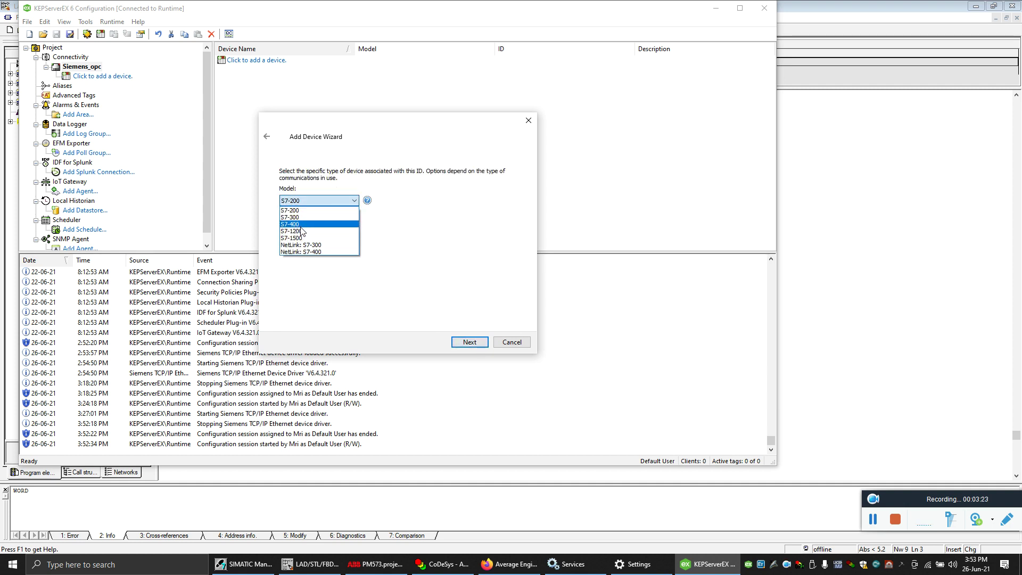
pyautogui.click(301, 225)
pyautogui.click(469, 342)
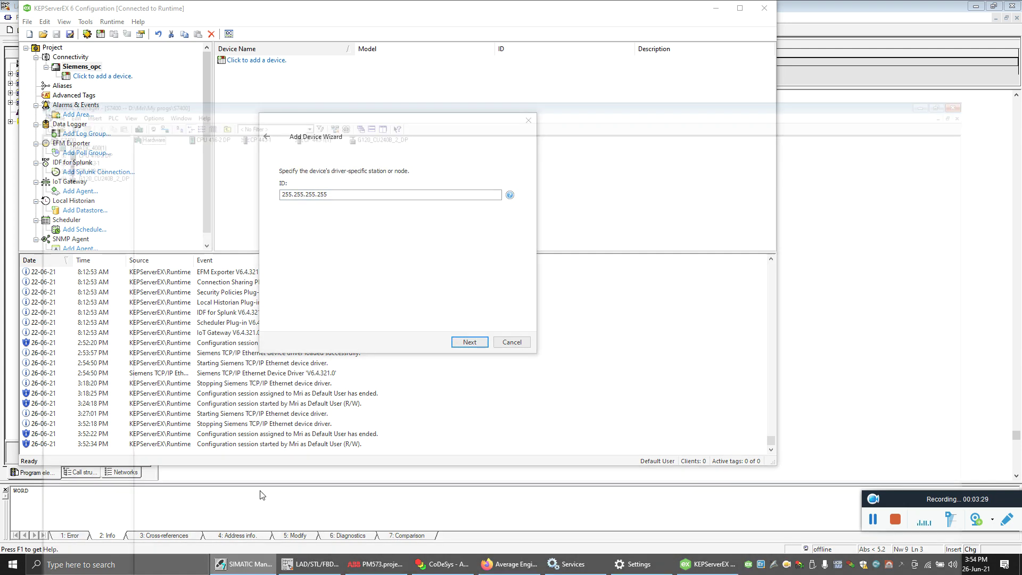
# Switch to SIMATIC Manager and look up the CP 443-1 module's Ethernet address in the station's hardware configuration.
pyautogui.click(248, 563)
pyautogui.doubleClick(125, 43)
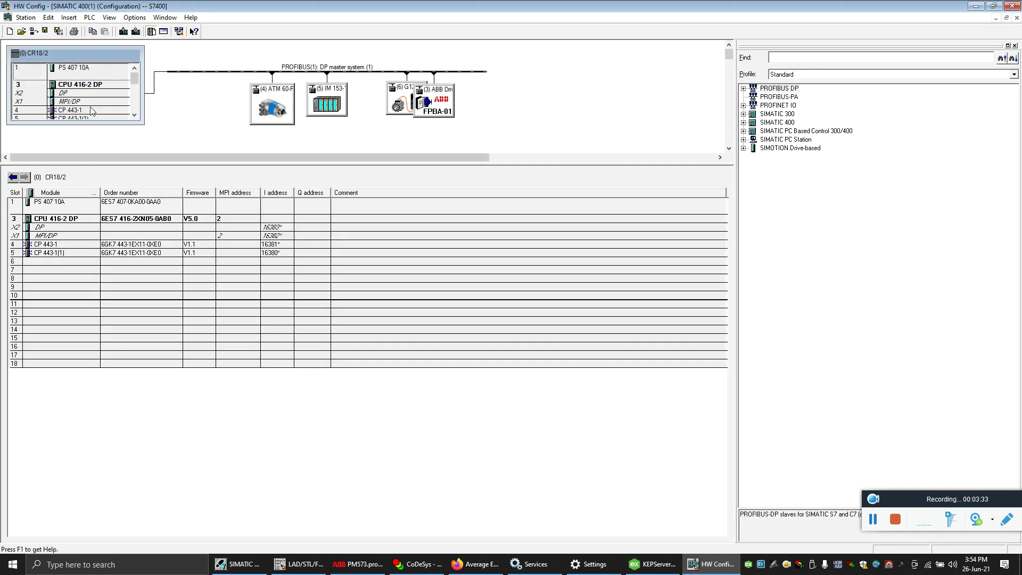
pyautogui.click(74, 112)
pyautogui.doubleClick(73, 113)
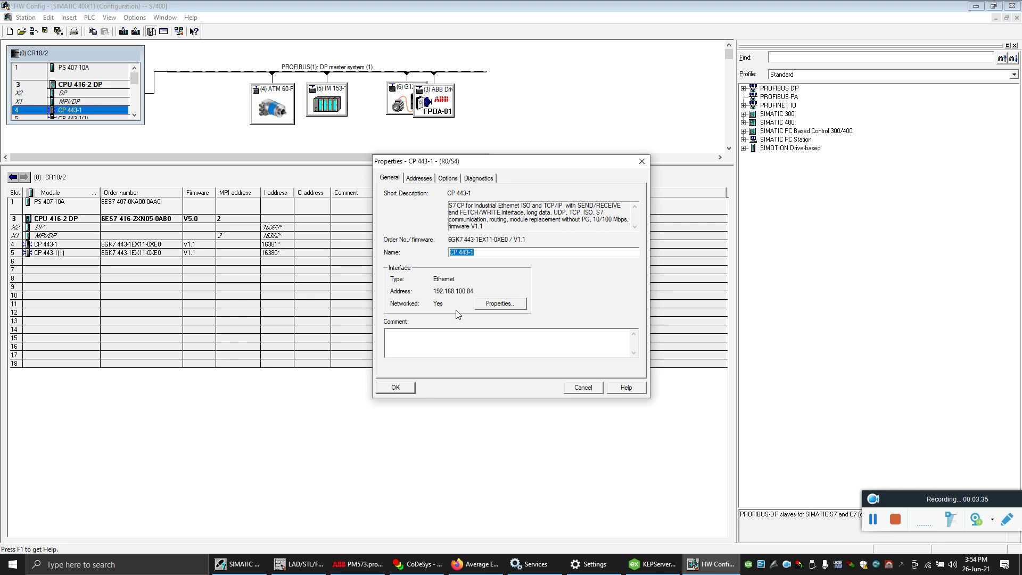
pyautogui.click(641, 162)
# Return to KEPServerEX and set the new device's ID to the CP 443-1 module's IP address.
pyautogui.click(652, 564)
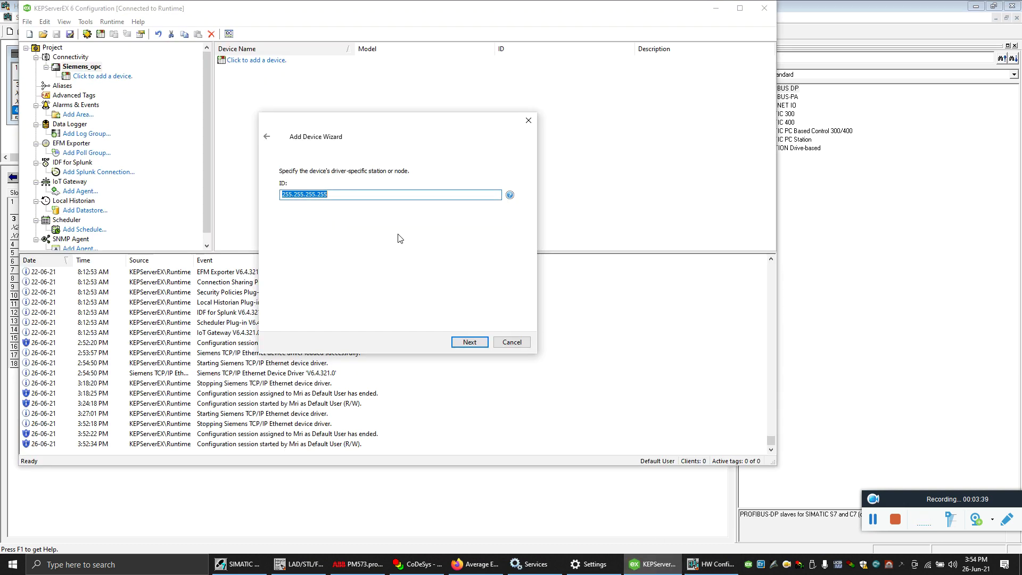
pyautogui.write('1+9')
pyautogui.click(469, 344)
# Keep the device's default scan mode, timing, demotion and tag generation settings, and port number 102.
pyautogui.click(468, 343)
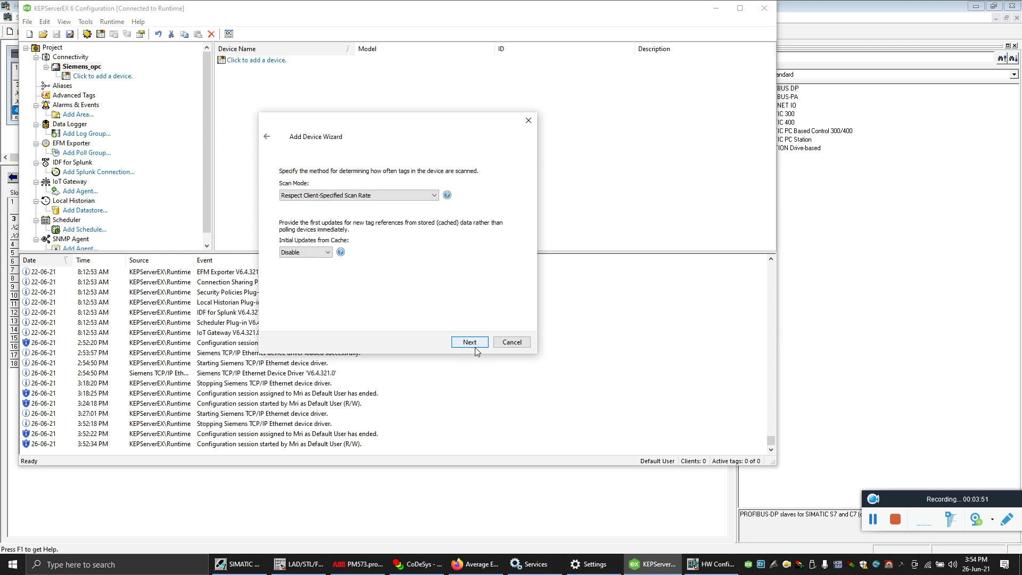
pyautogui.scroll(-1, 420, 280)
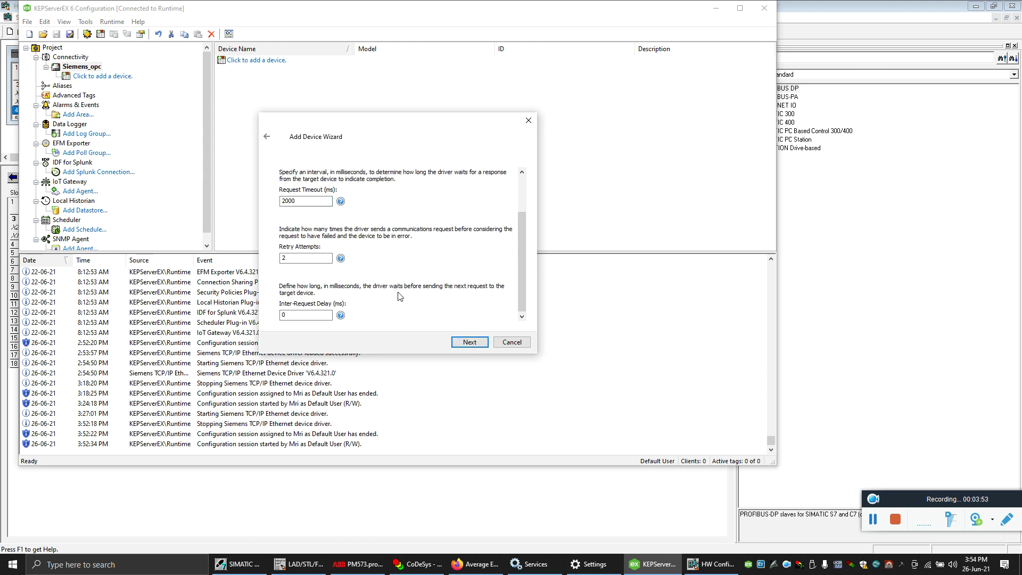
pyautogui.click(470, 343)
pyautogui.click(469, 343)
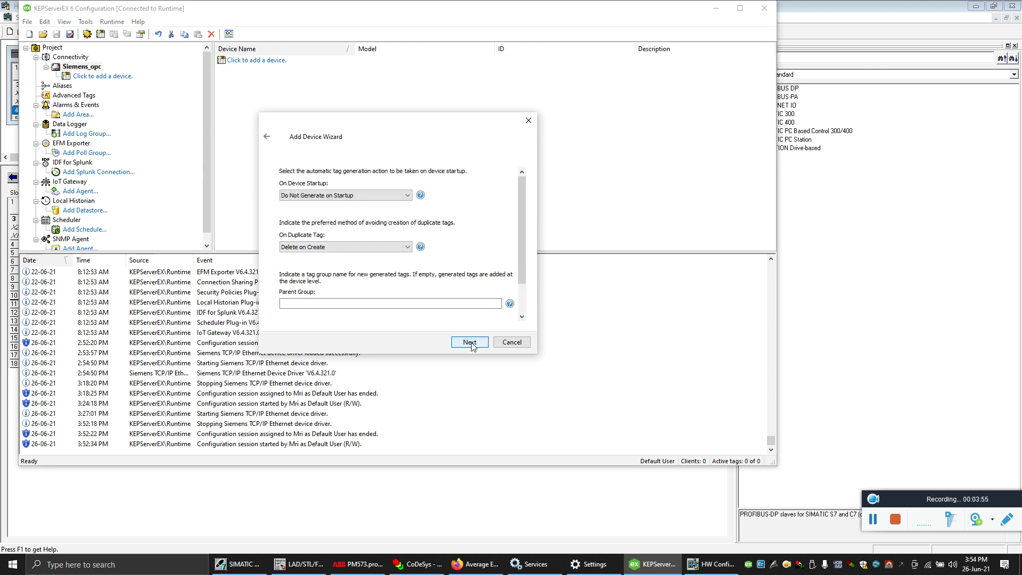
pyautogui.click(469, 344)
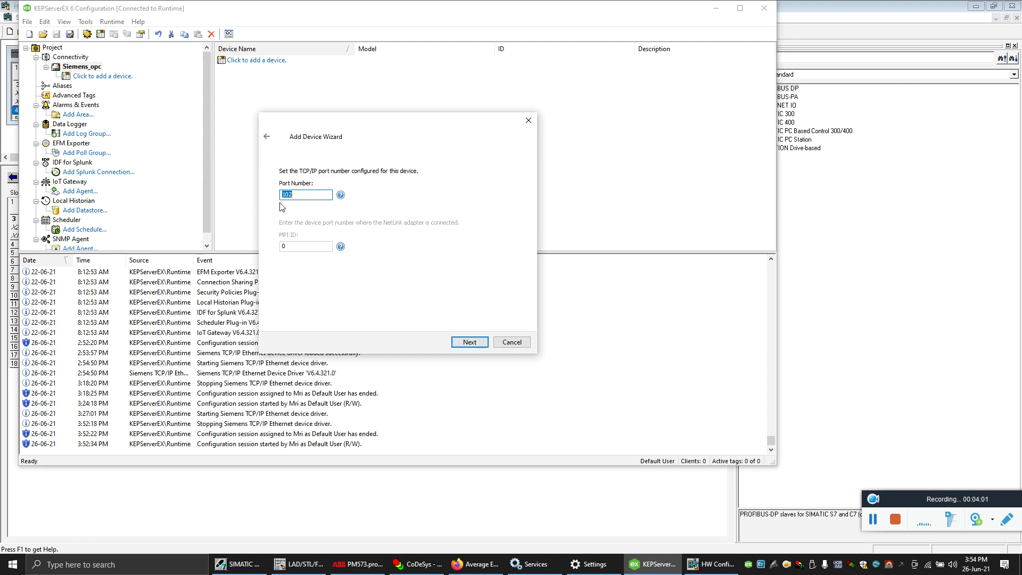
pyautogui.click(460, 341)
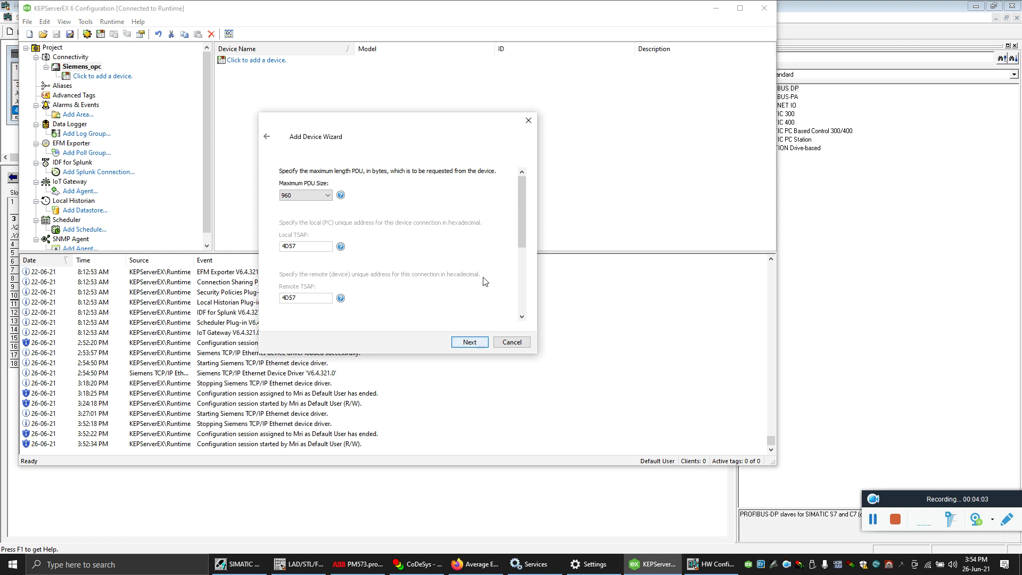
# Keep the default PDU size, link type and rack, check the CPU's slot in HW Config, and set CPU Slot to 3.
pyautogui.press('Return')
pyautogui.click(294, 314)
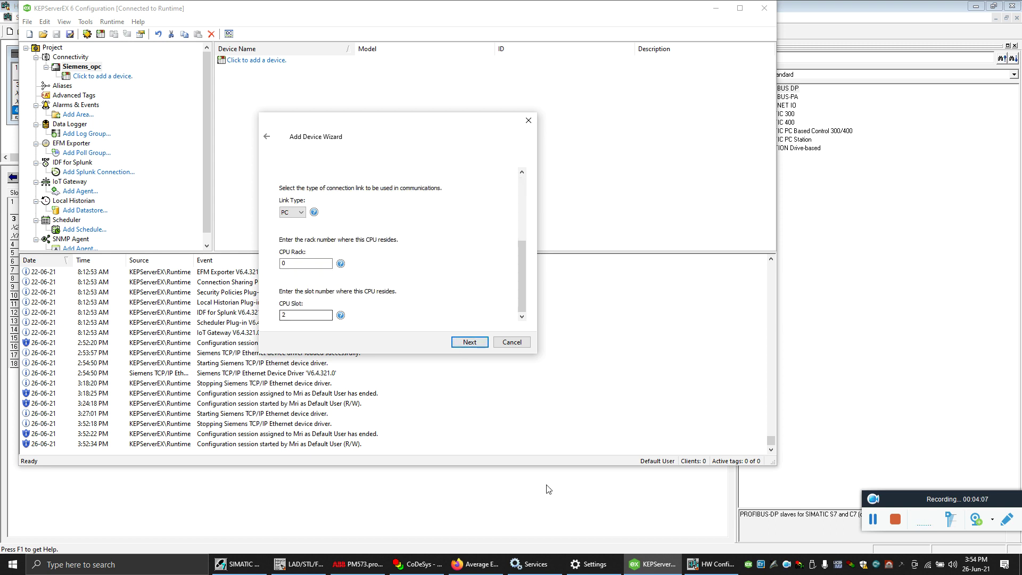
pyautogui.click(710, 563)
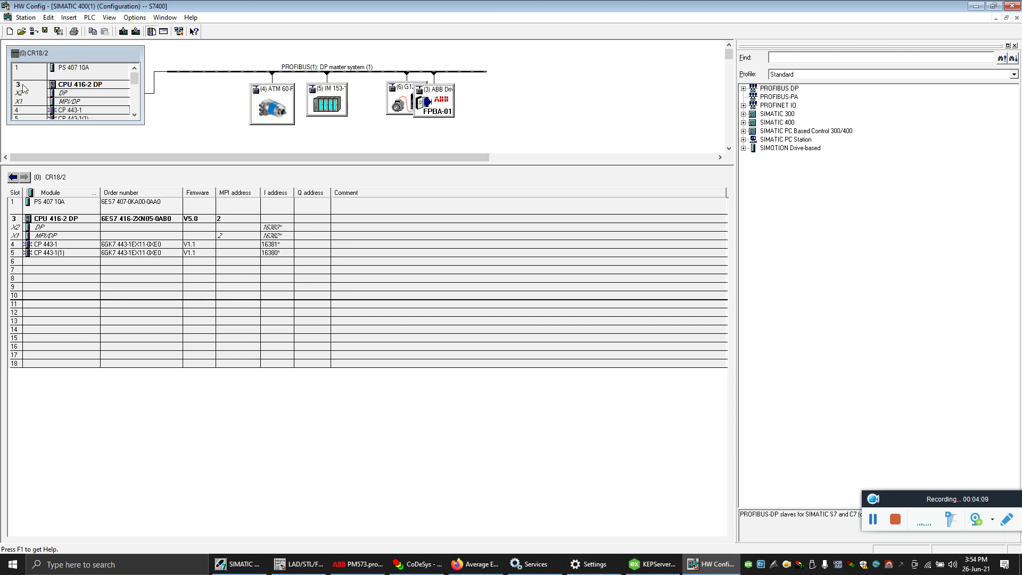
pyautogui.click(23, 87)
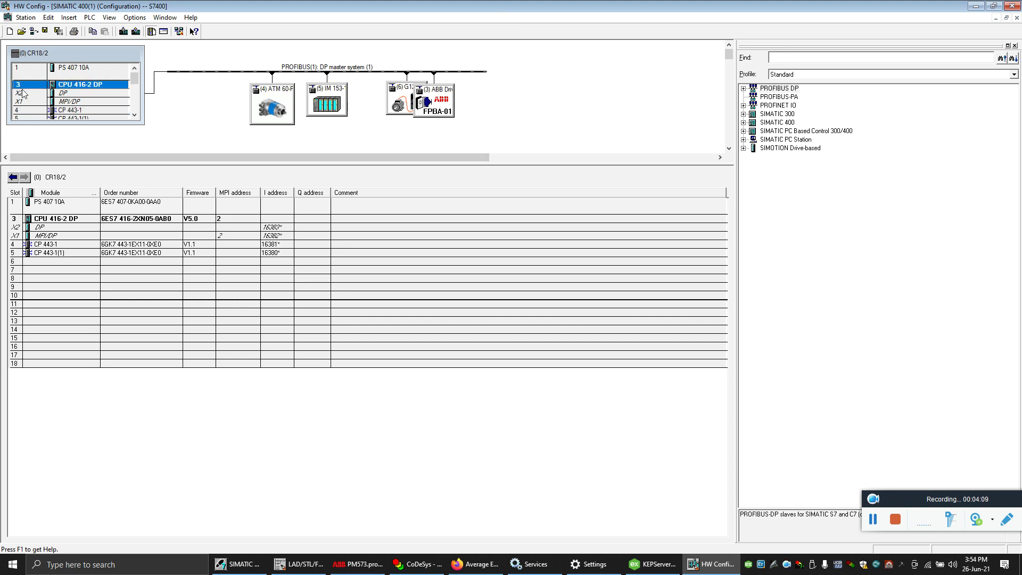
pyautogui.click(672, 566)
pyautogui.doubleClick(299, 317)
pyautogui.write('3')
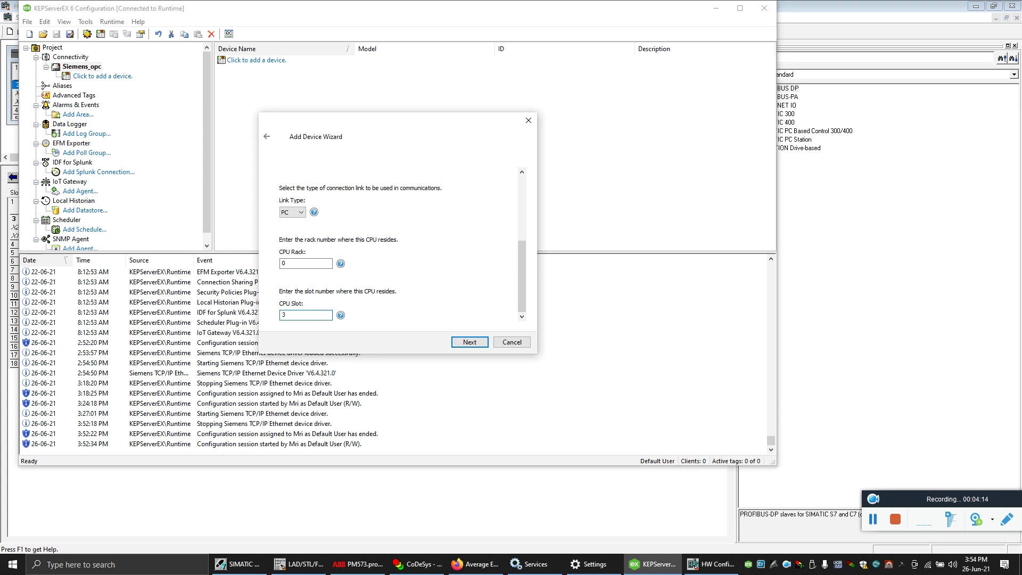
pyautogui.click(461, 346)
pyautogui.click(471, 341)
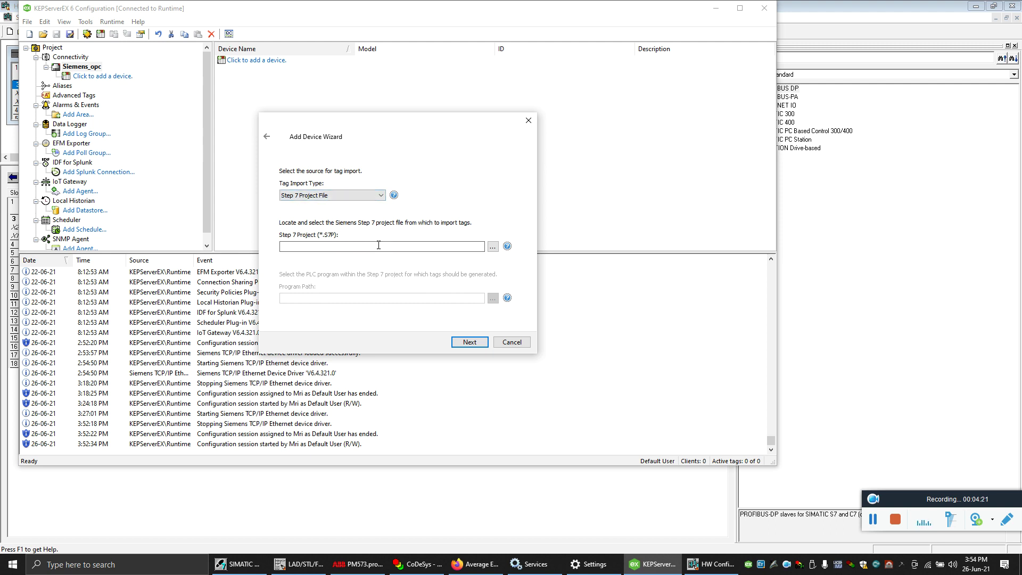
# Choose the Step 7 project file S7400.s7p as the tag import source and finish creating the S7_400 device.
pyautogui.click(494, 247)
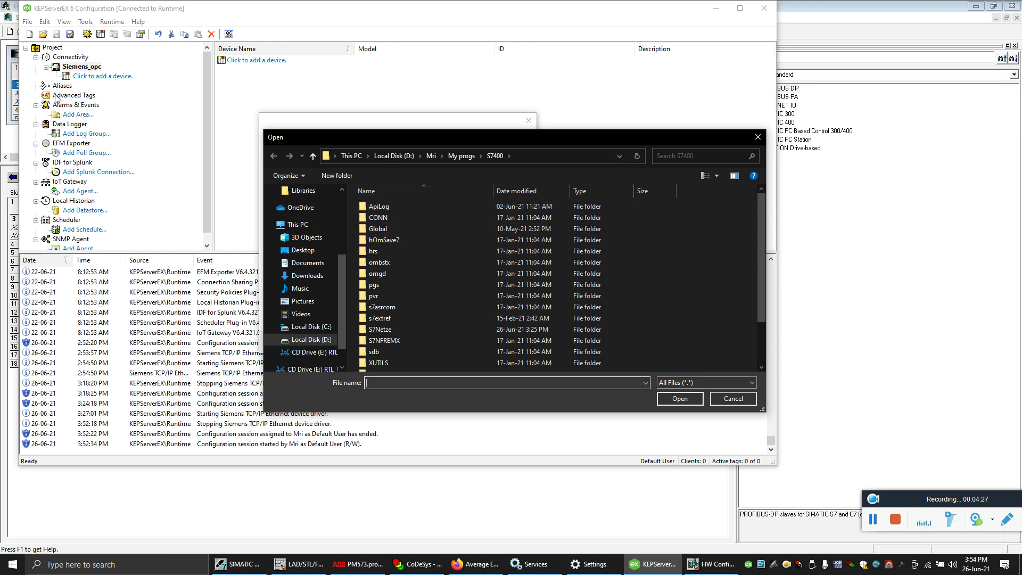
pyautogui.scroll(-2, 402, 315)
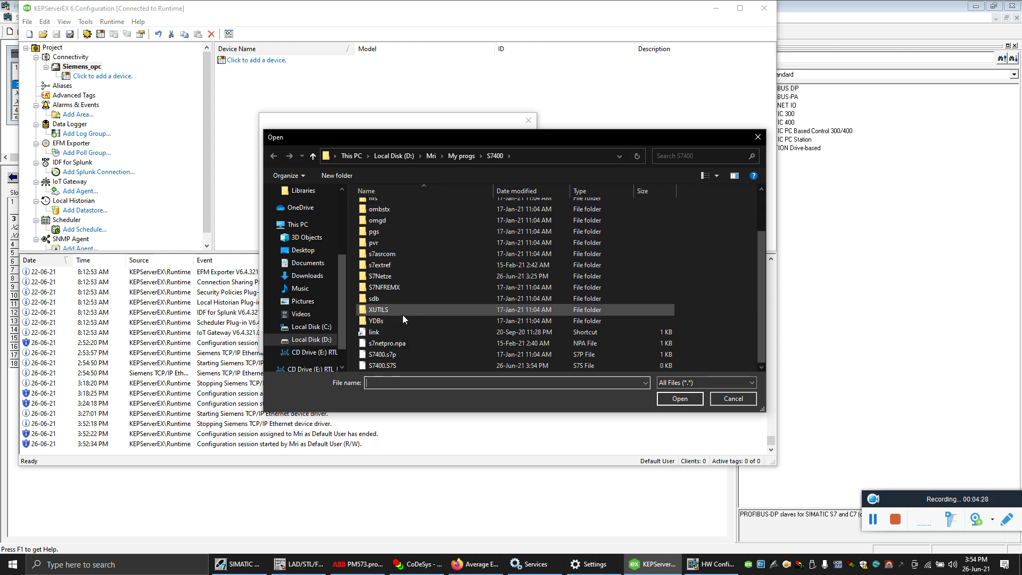
pyautogui.click(399, 354)
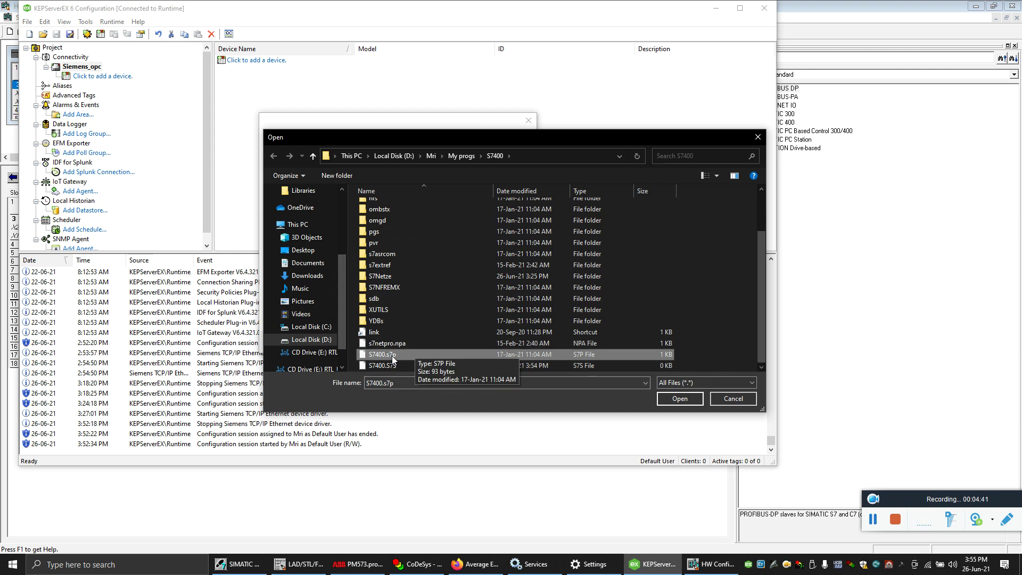
pyautogui.click(683, 400)
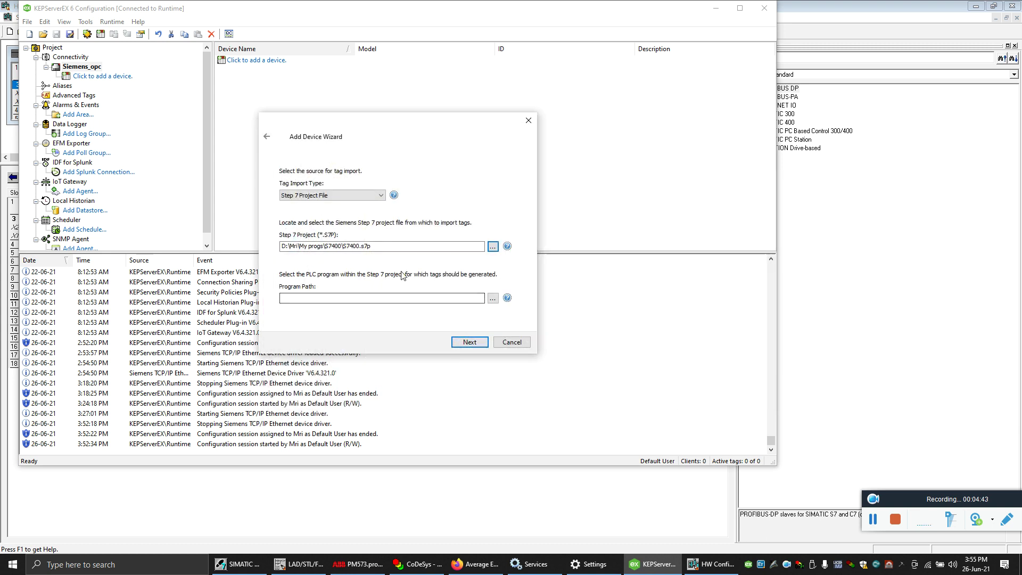
pyautogui.click(470, 344)
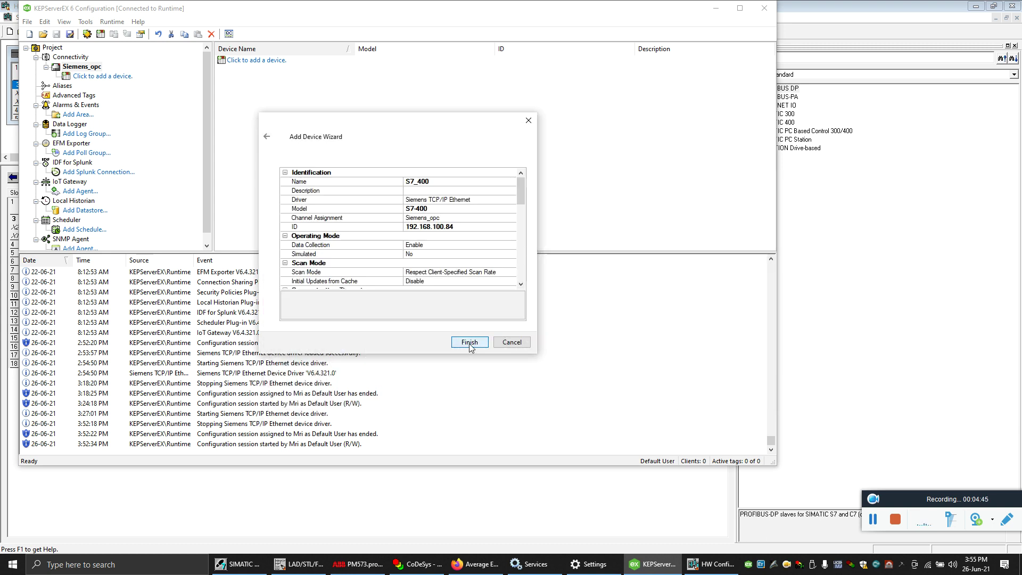
pyautogui.click(470, 346)
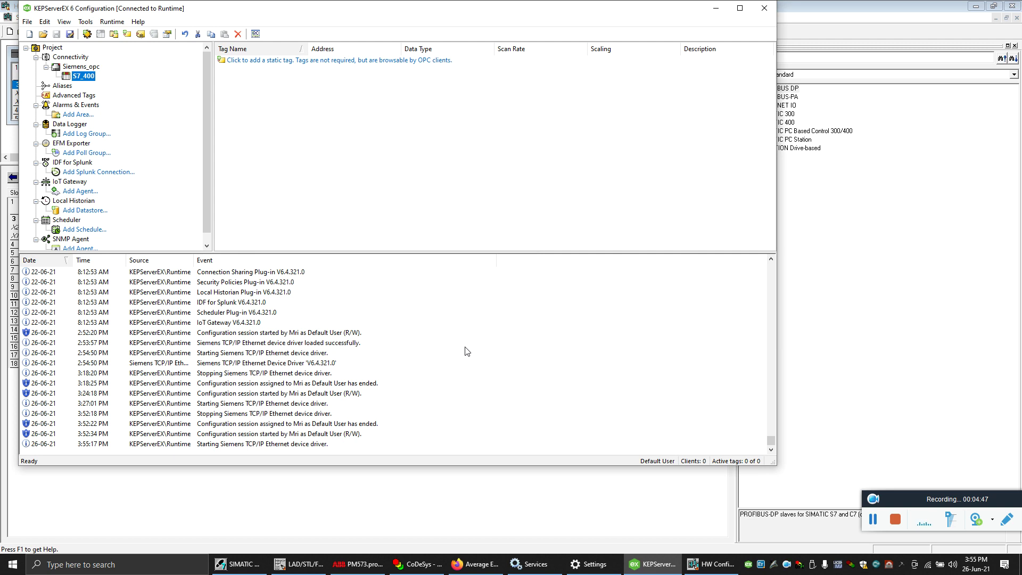
# Close HW Config and place the KEPServerEX window beside the OB1 program in the LAD/STL/FBD editor.
pyautogui.click(255, 60)
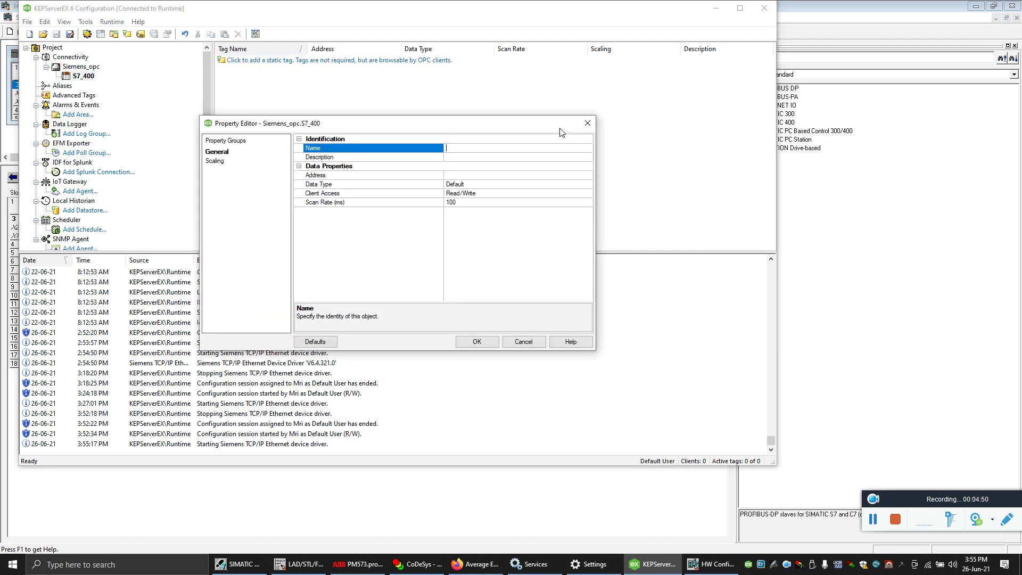
pyautogui.click(587, 123)
pyautogui.moveTo(612, 14); pyautogui.dragTo(971, 33)
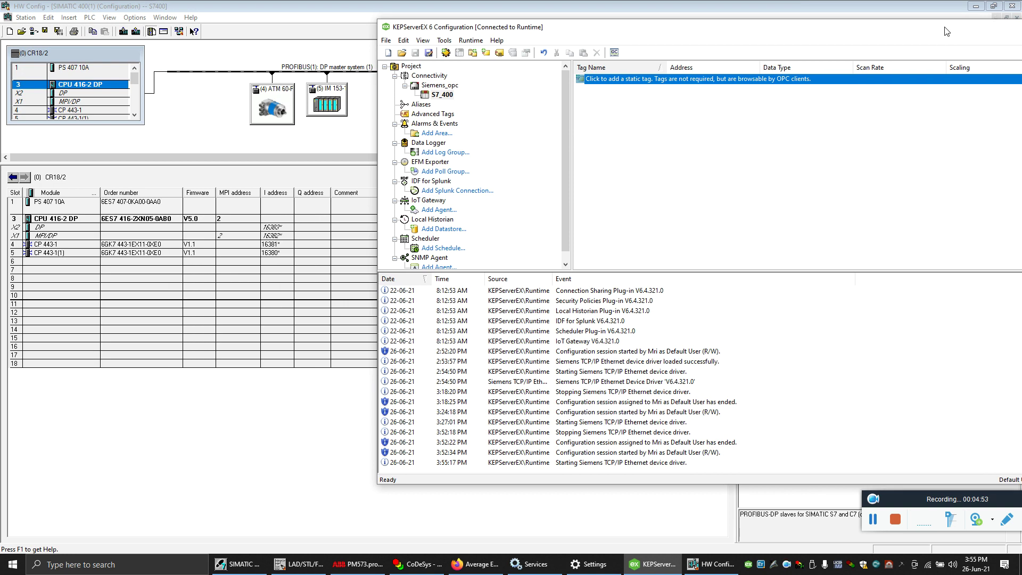
pyautogui.click(1011, 6)
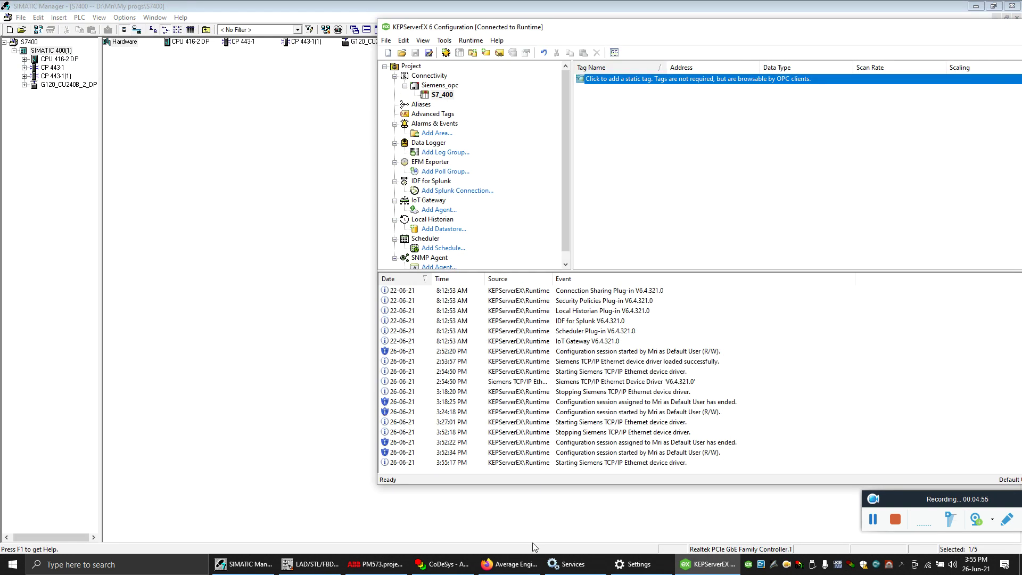
pyautogui.click(311, 563)
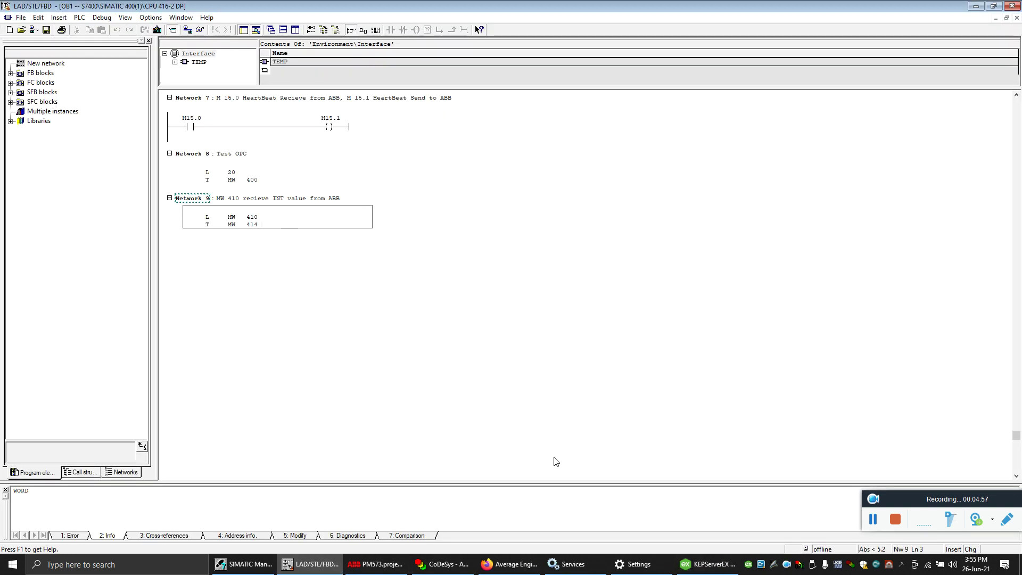
pyautogui.click(722, 572)
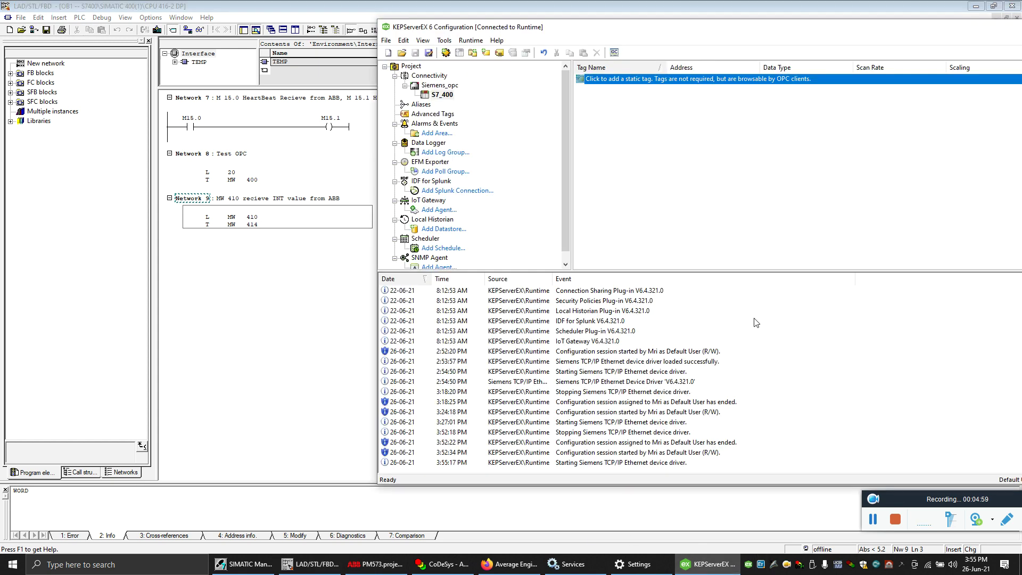
# Add a static tag named Siemens_HrtBt_Rec with address M15.0 to the S7_400 device.
pyautogui.click(648, 80)
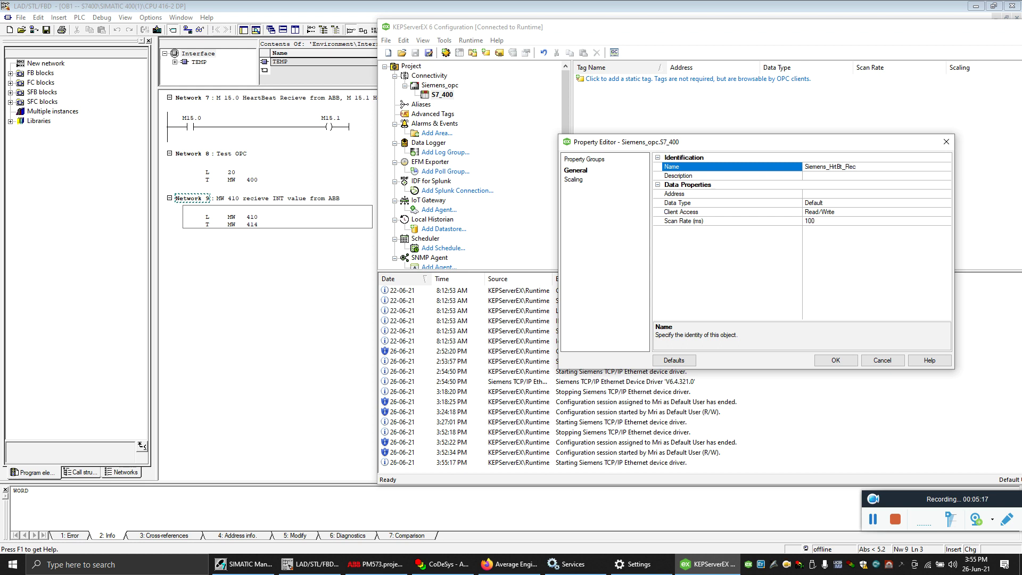
pyautogui.click(833, 195)
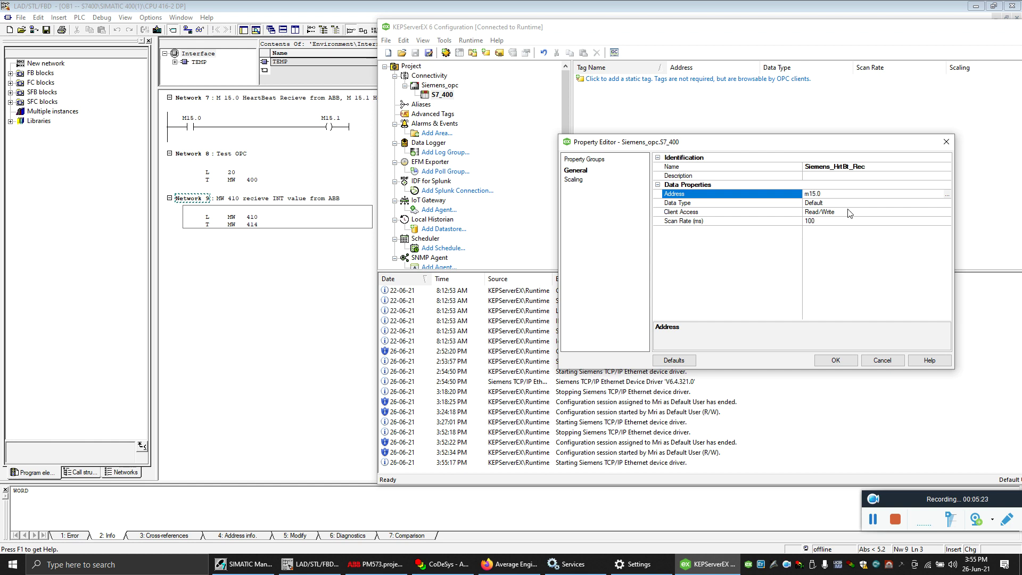
pyautogui.click(843, 362)
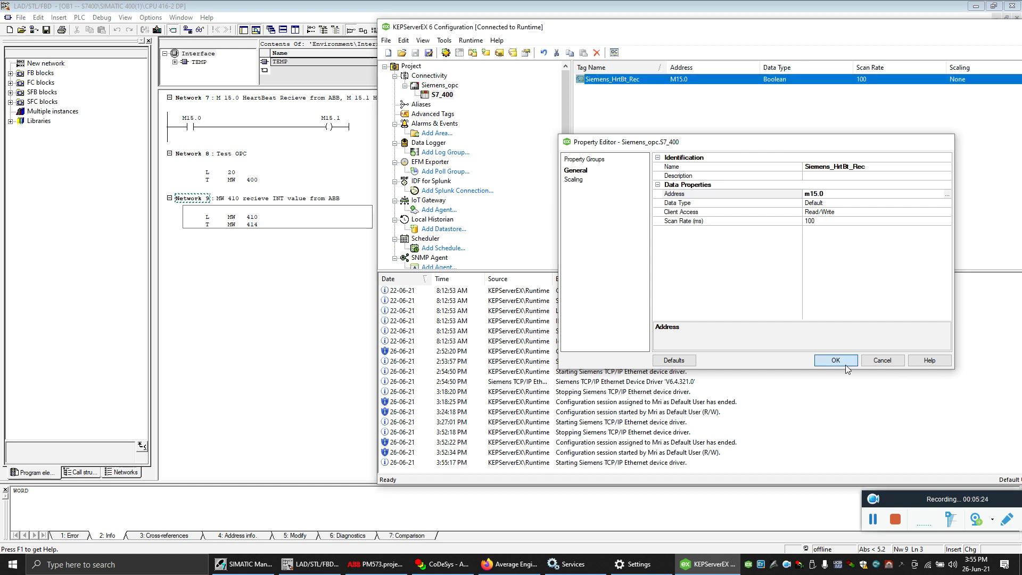
# Add a heartbeat send tag named Siemens_HrtBt_send with address M15.1.
pyautogui.rightClick(612, 115)
pyautogui.click(640, 121)
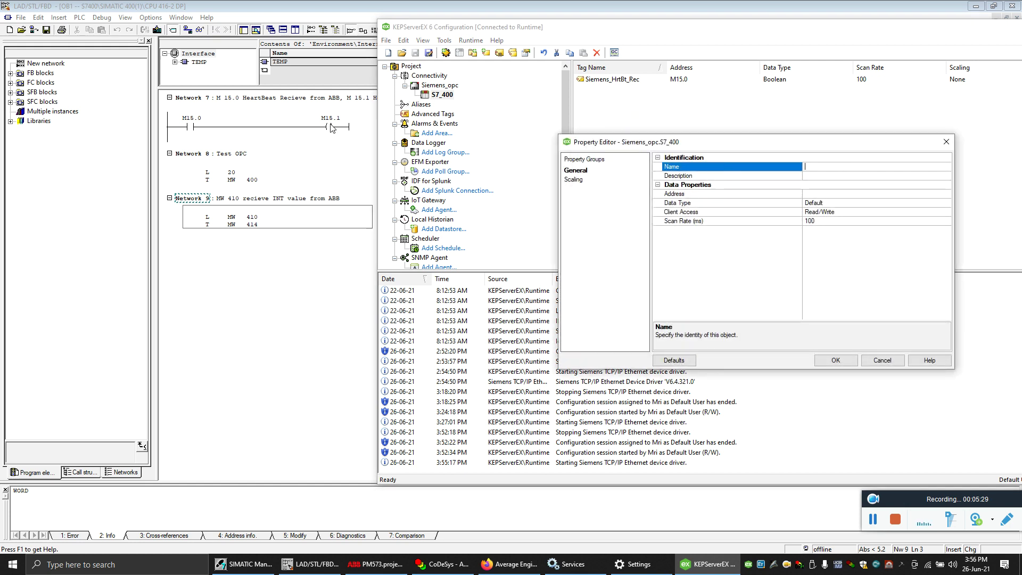
pyautogui.write('Siemens_HrtBt_send')
pyautogui.click(868, 203)
pyautogui.click(864, 195)
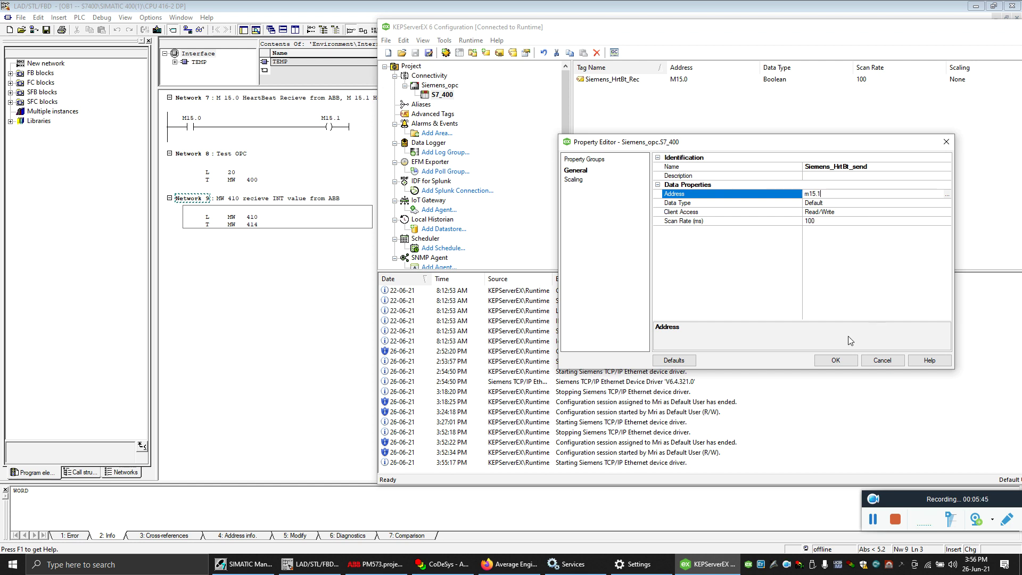
pyautogui.click(836, 361)
# Add a tag named test with address MW400 for the Test OPC network's value.
pyautogui.rightClick(602, 109)
pyautogui.click(626, 114)
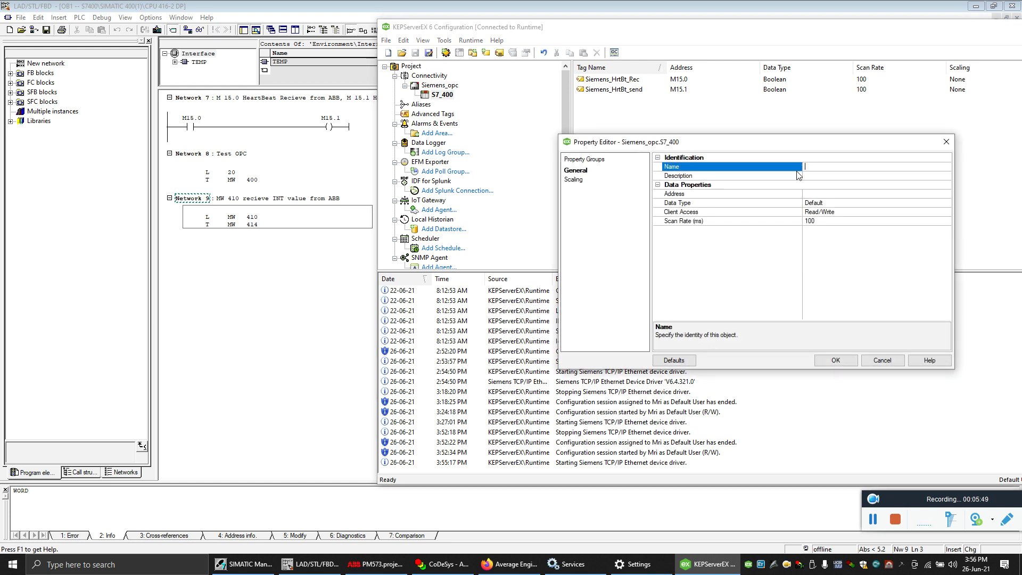
pyautogui.write('test')
pyautogui.click(855, 194)
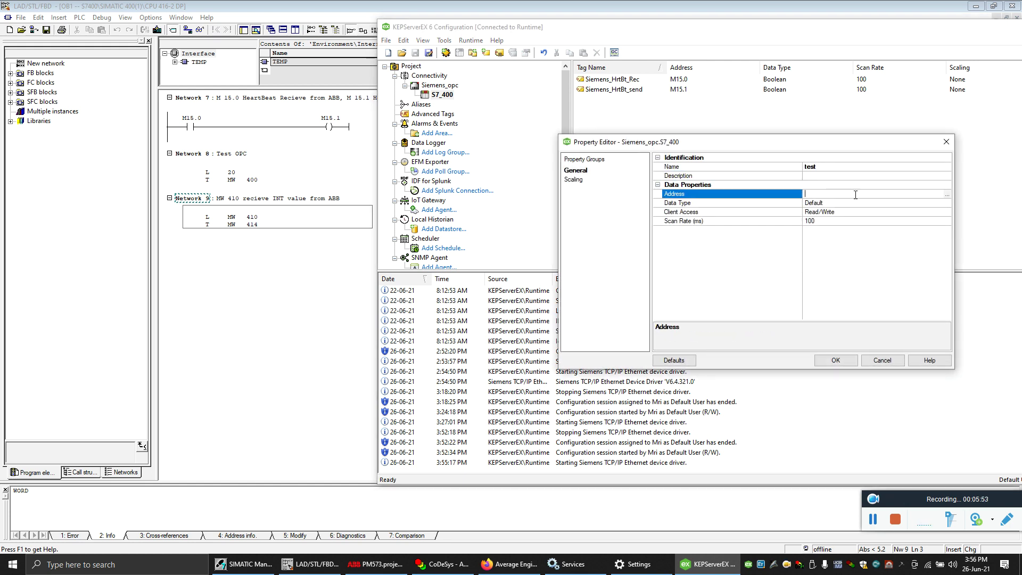
pyautogui.write('mw400')
pyautogui.click(836, 360)
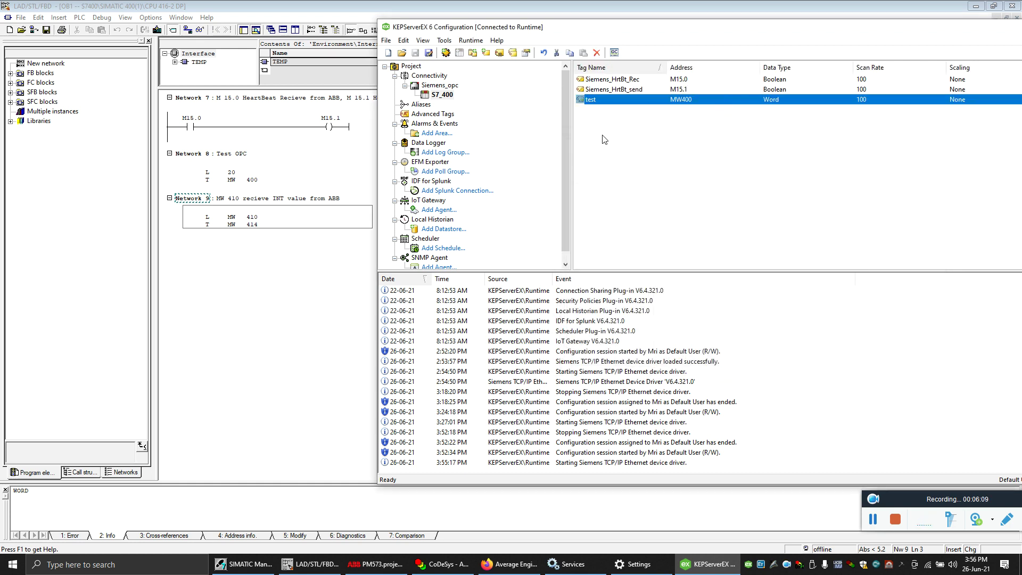
# Add a tag named Siemens_Int_Rec with address MW410 for the integer received from the ABB PLC.
pyautogui.click(599, 118)
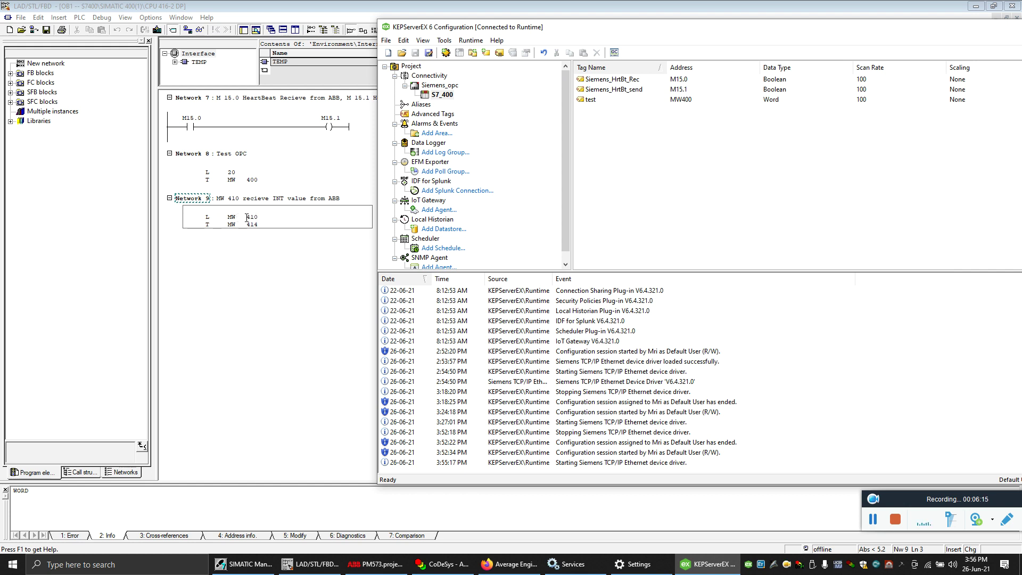
pyautogui.rightClick(598, 126)
pyautogui.click(628, 136)
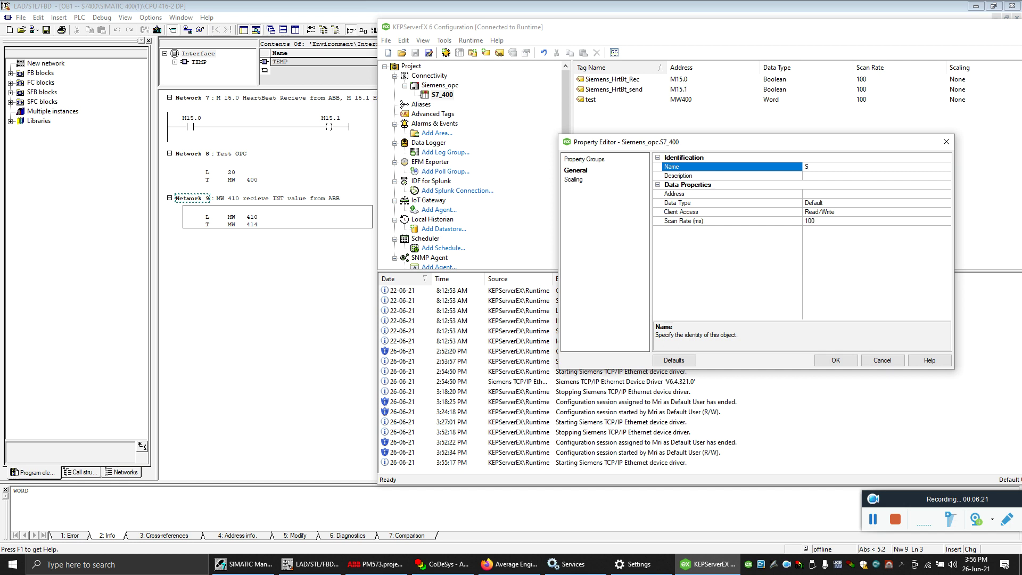
pyautogui.write('Siemens_Int_Rec')
pyautogui.click(866, 193)
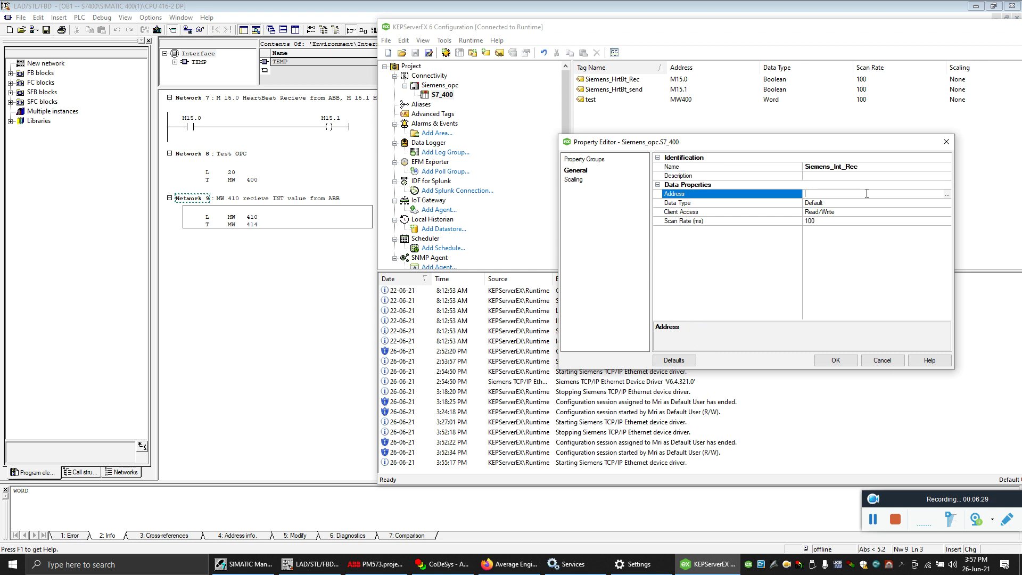
pyautogui.write('mw410')
pyautogui.click(847, 362)
pyautogui.click(789, 229)
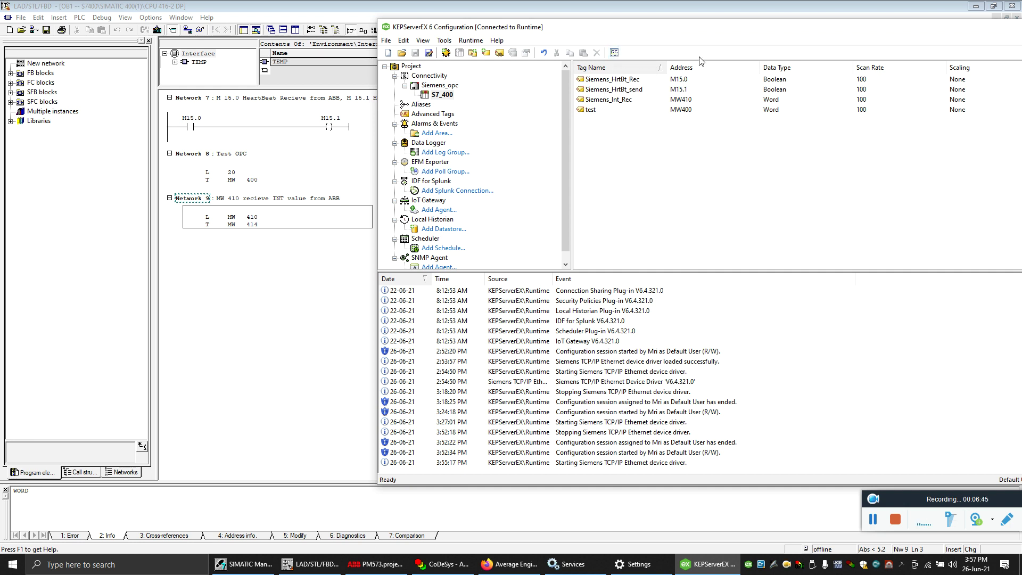
# Check the live values of the Siemens_opc.S7_400 tags in OPC Quick Client, then close it.
pyautogui.click(614, 52)
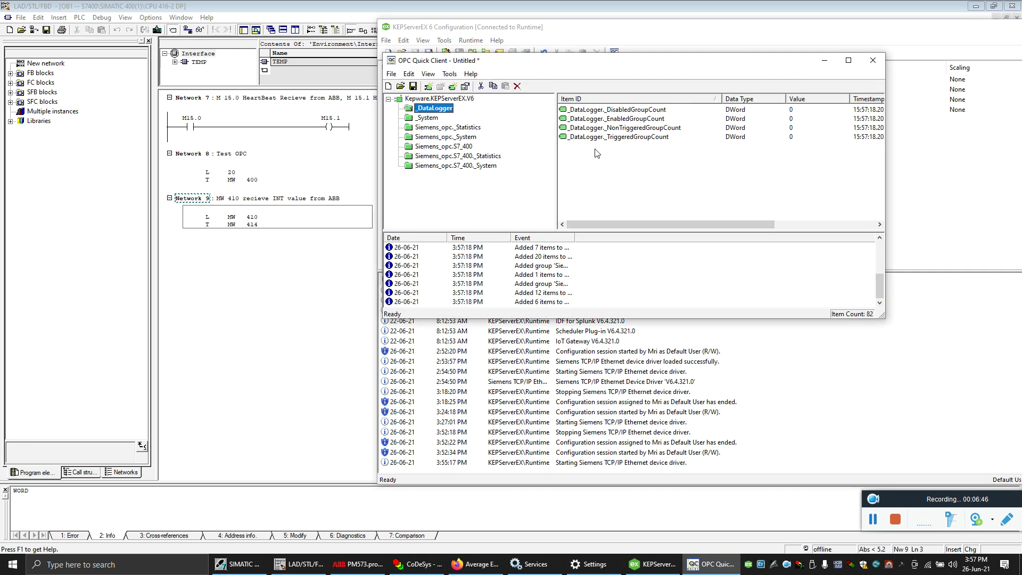
pyautogui.click(458, 147)
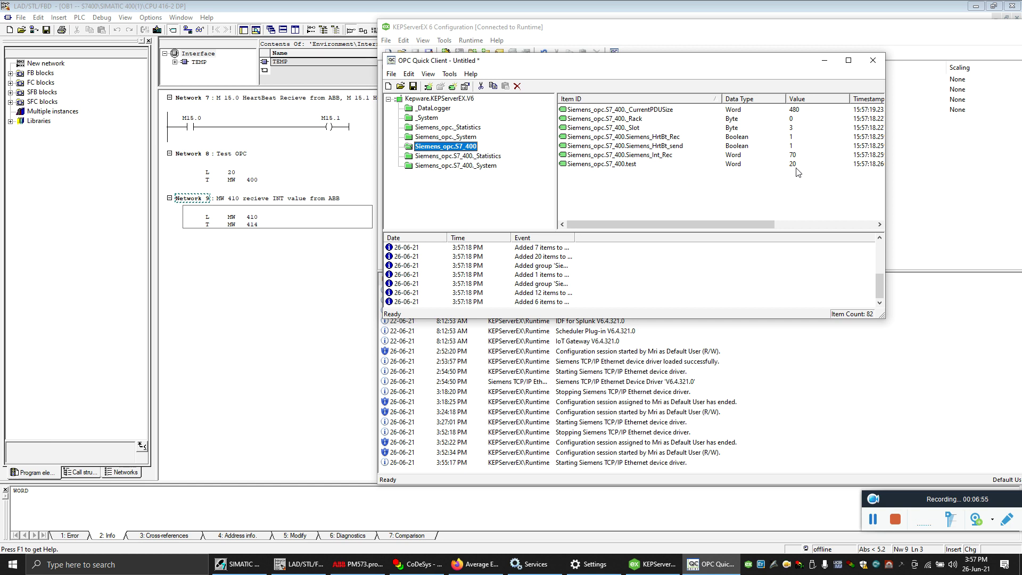
pyautogui.click(873, 61)
pyautogui.click(638, 213)
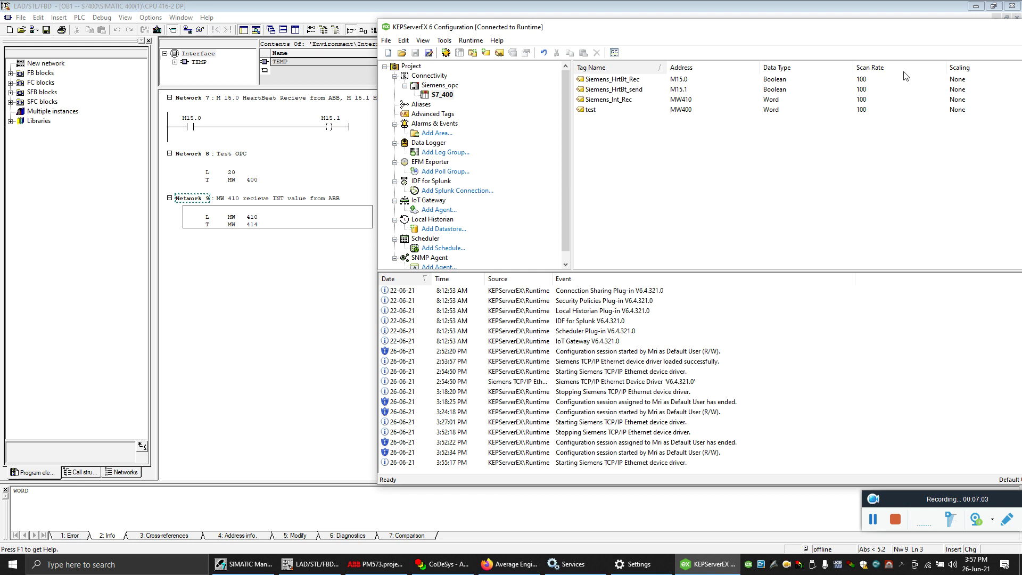
# Minimize KEPServerEX, switch to CoDeSys, maximize the ABB visualization and log in online to the ABB PLC.
pyautogui.doubleClick(879, 28)
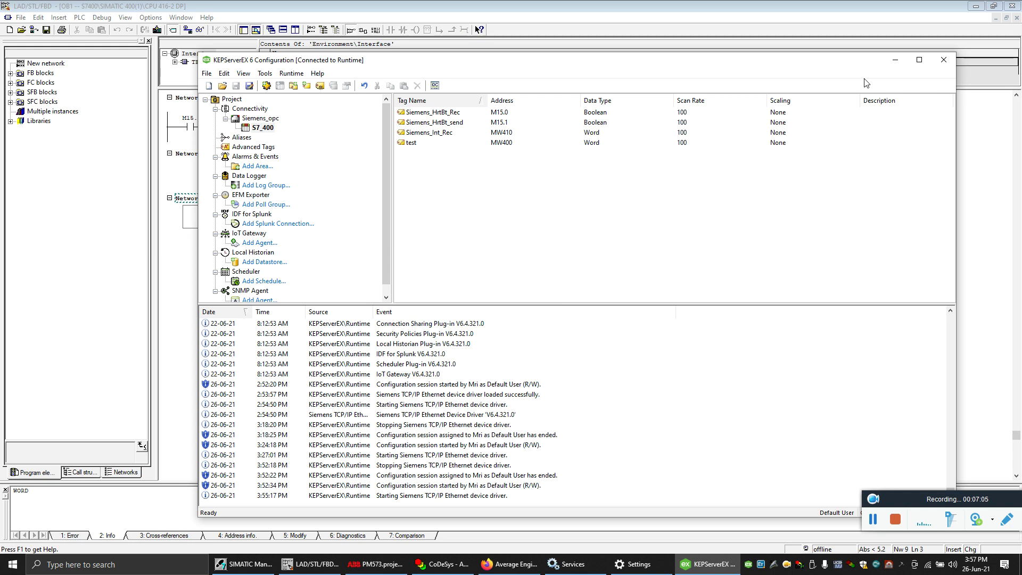
pyautogui.click(895, 60)
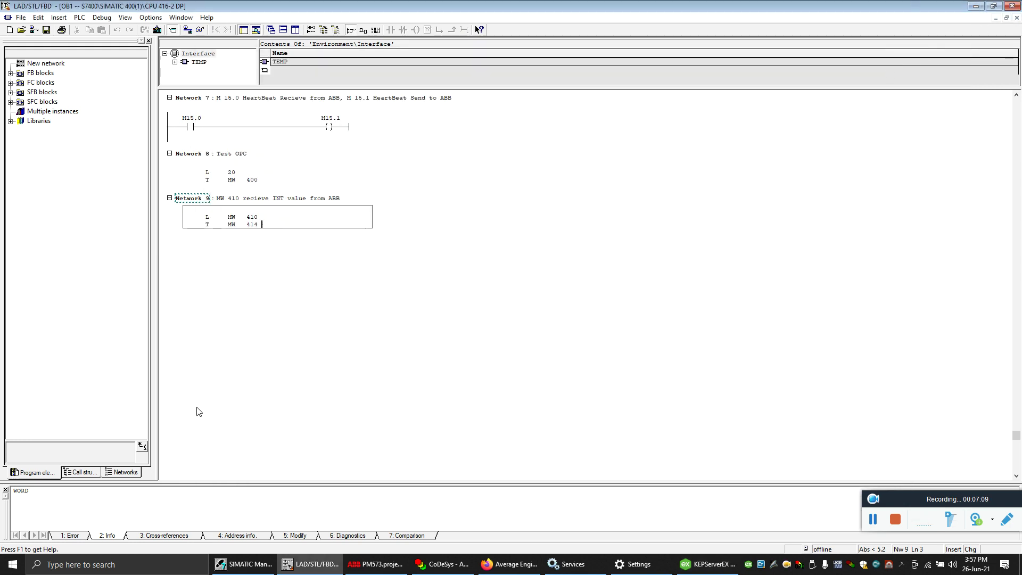
pyautogui.click(442, 564)
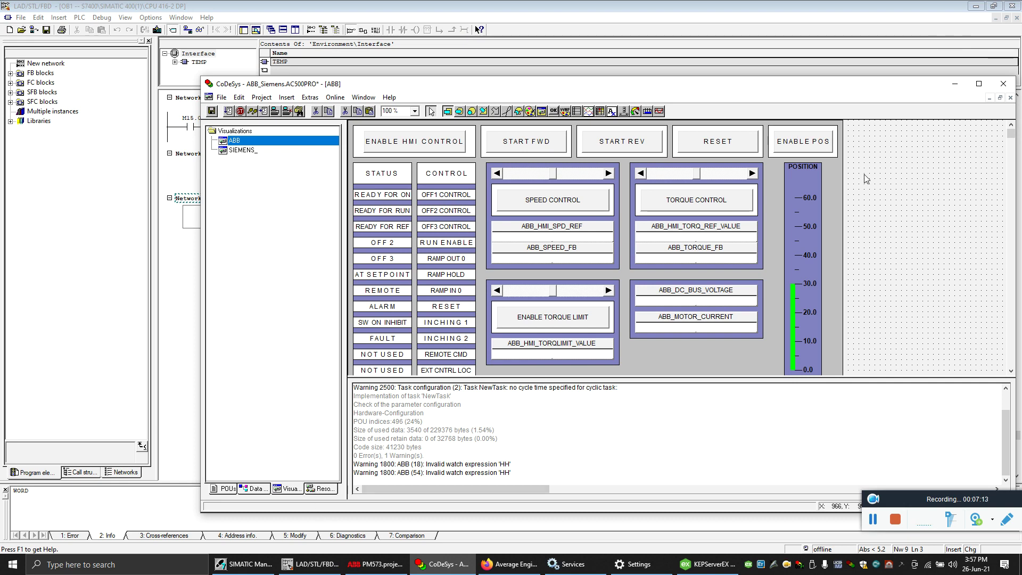
pyautogui.click(979, 83)
pyautogui.click(134, 17)
pyautogui.click(149, 27)
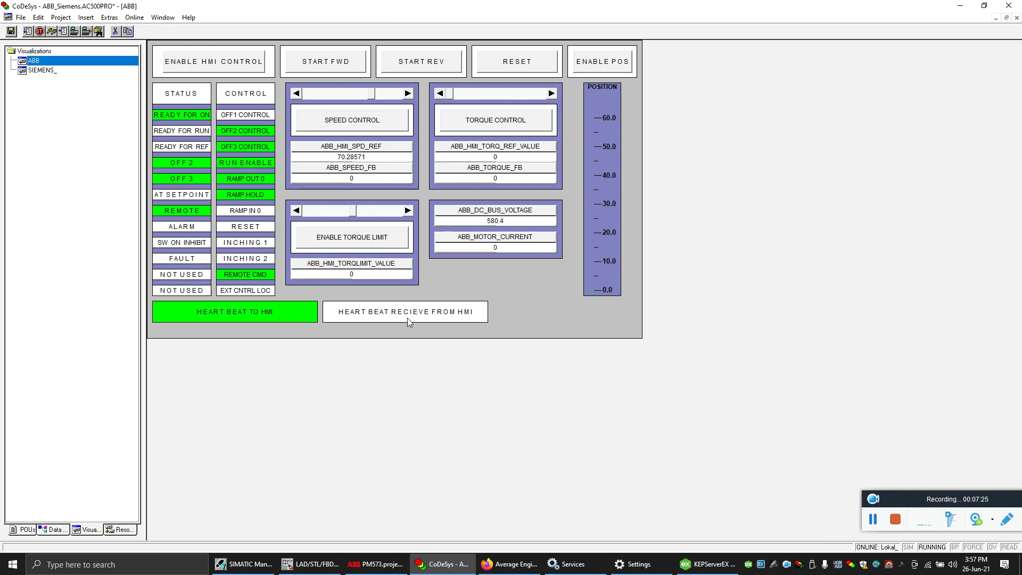
# Open Global_Variables to view the live heartbeat variables, and log out of the ABB PLC.
pyautogui.click(114, 530)
pyautogui.click(57, 225)
pyautogui.doubleClick(58, 226)
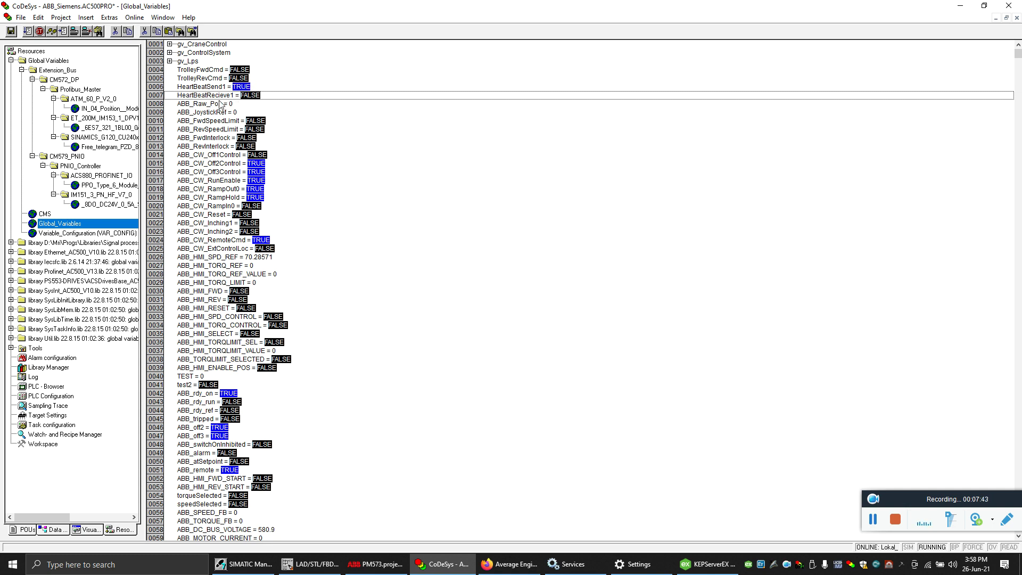
pyautogui.click(135, 18)
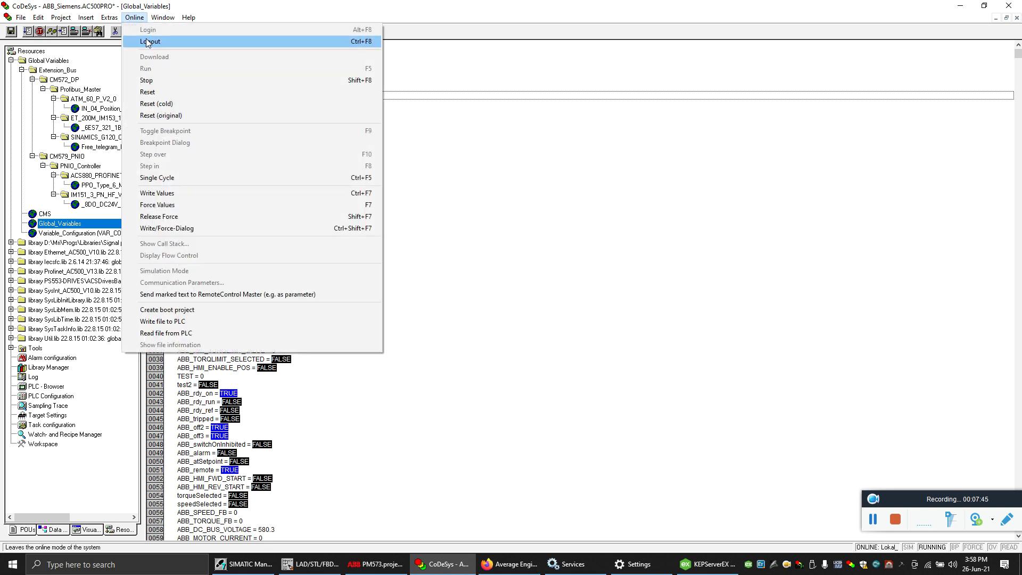
pyautogui.click(160, 42)
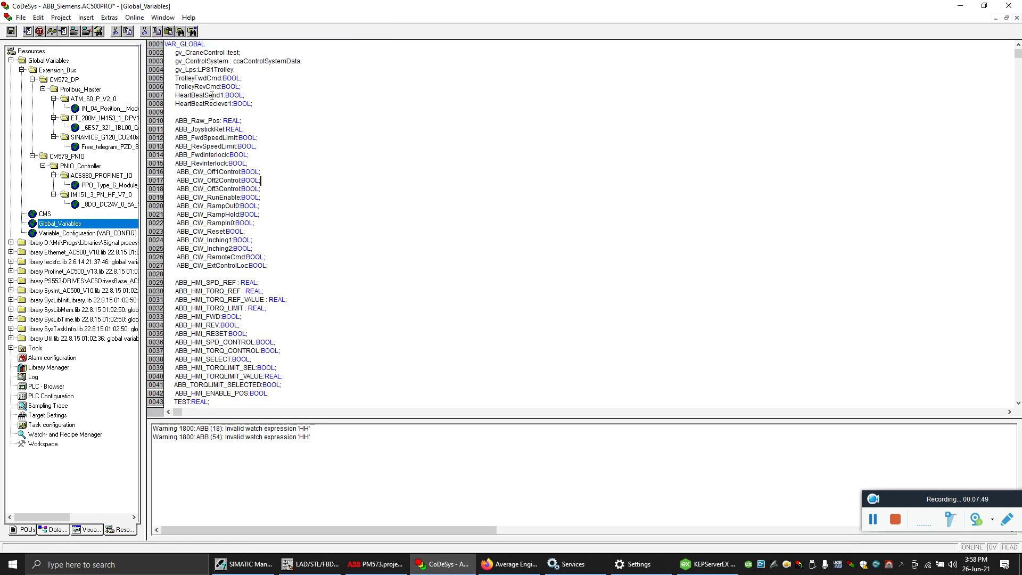
# Check and accept the project's symbol configuration, covering symbol entries, the XML symbol table, and the objects' export and write access attributes.
pyautogui.click(61, 17)
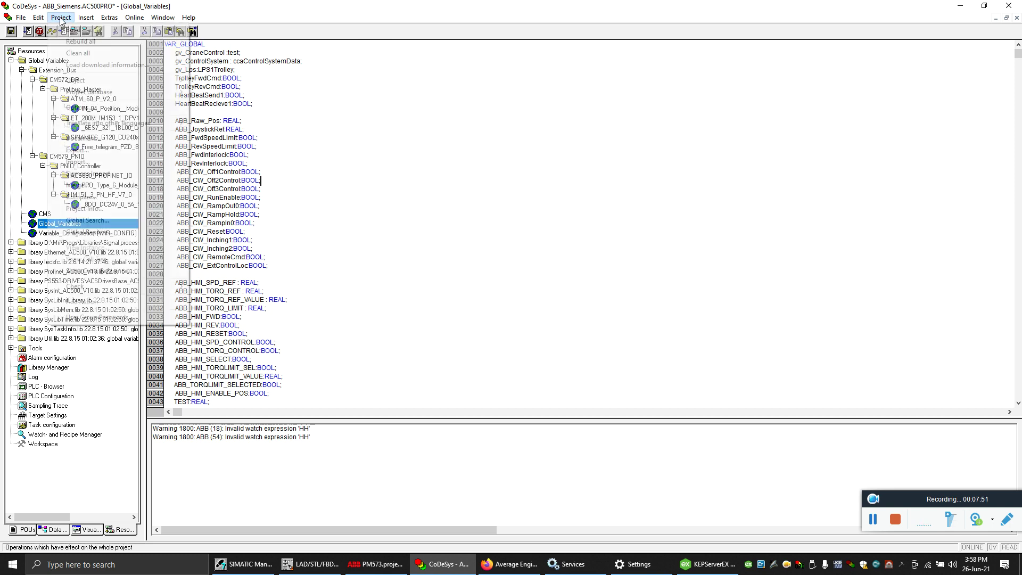
pyautogui.click(78, 108)
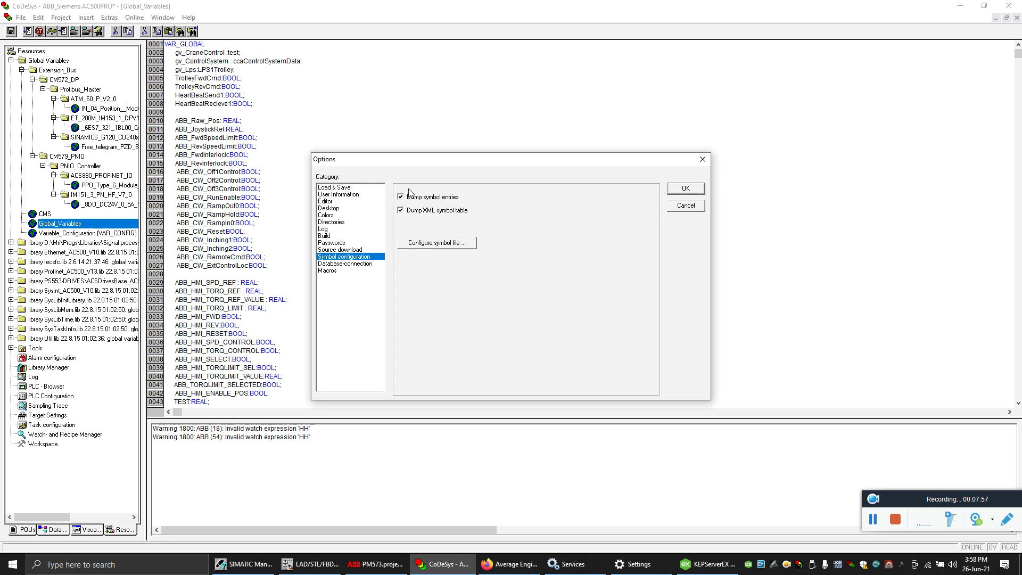
pyautogui.click(435, 240)
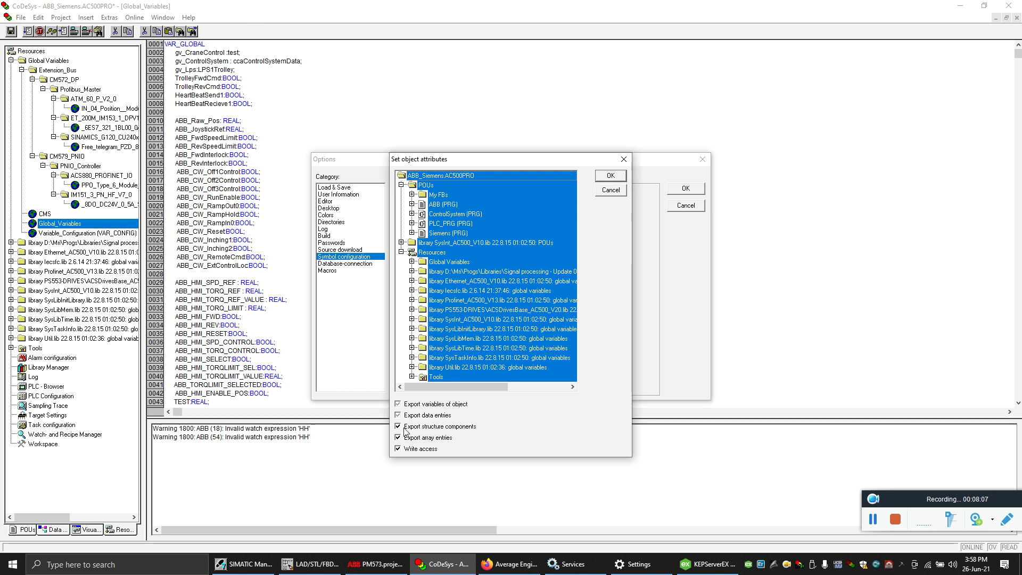
pyautogui.click(612, 177)
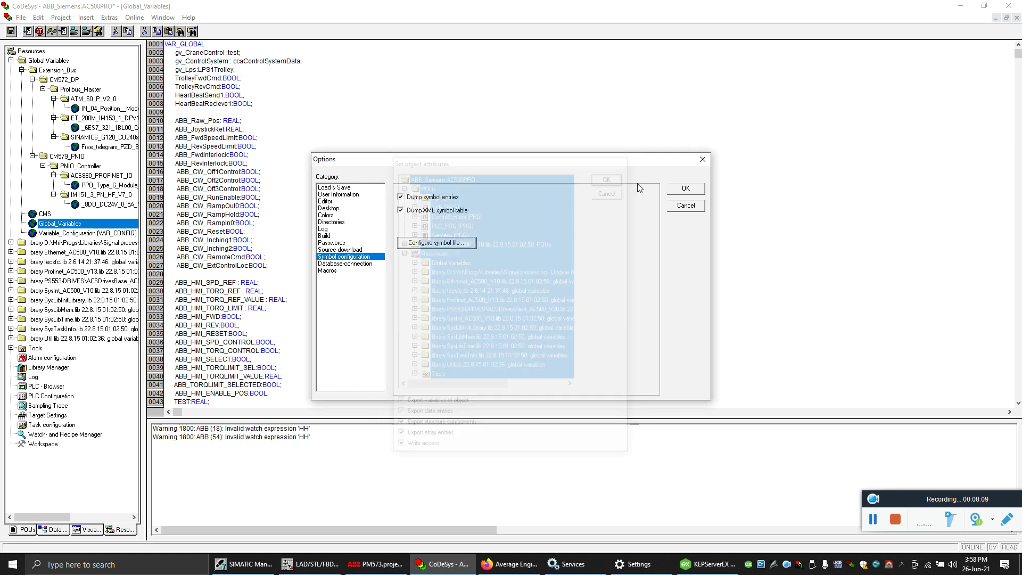
pyautogui.click(686, 188)
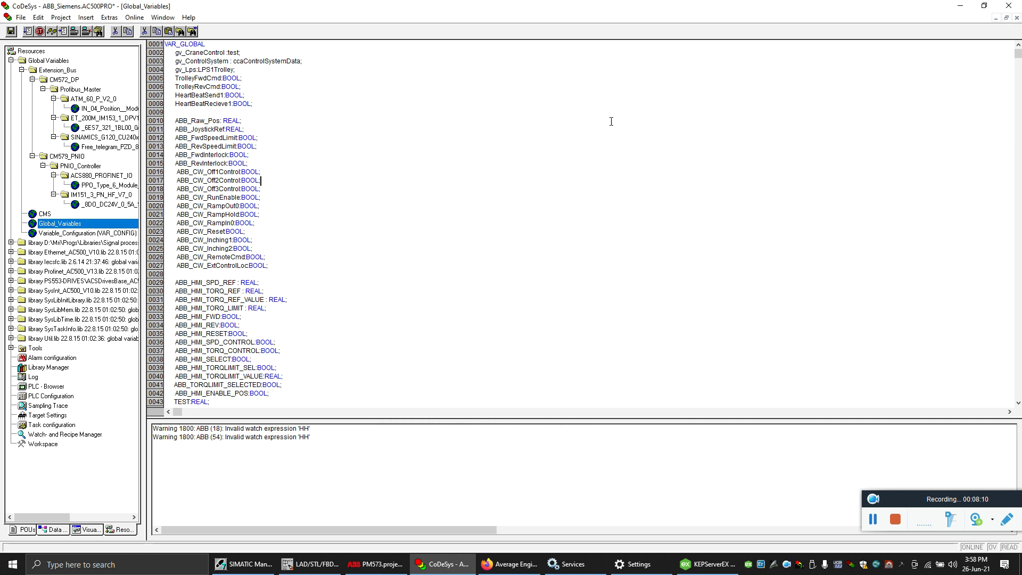
# Check the Lokal_ channel's address and port in the communication parameters and accept them.
pyautogui.click(136, 18)
pyautogui.click(223, 283)
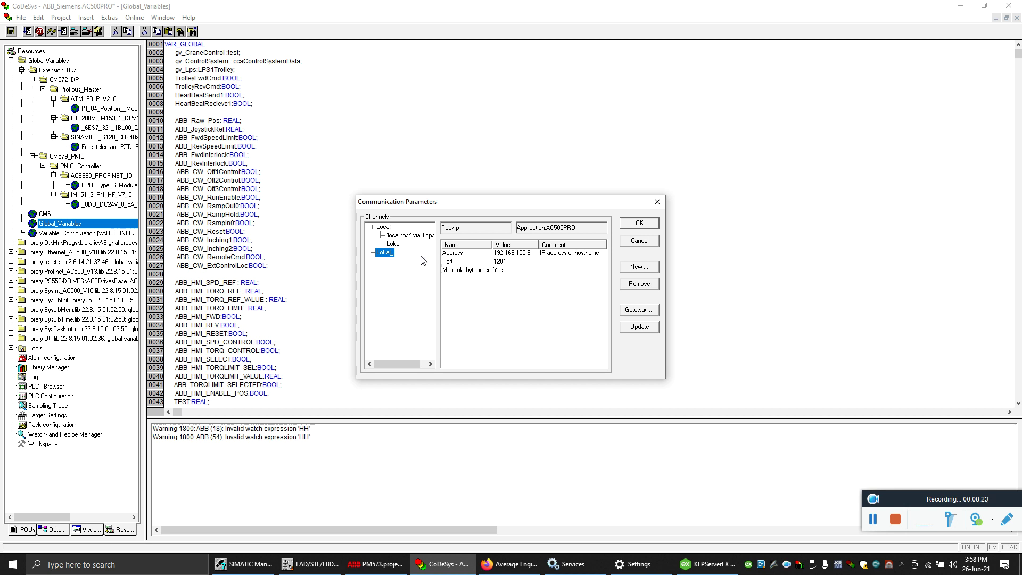
pyautogui.click(638, 223)
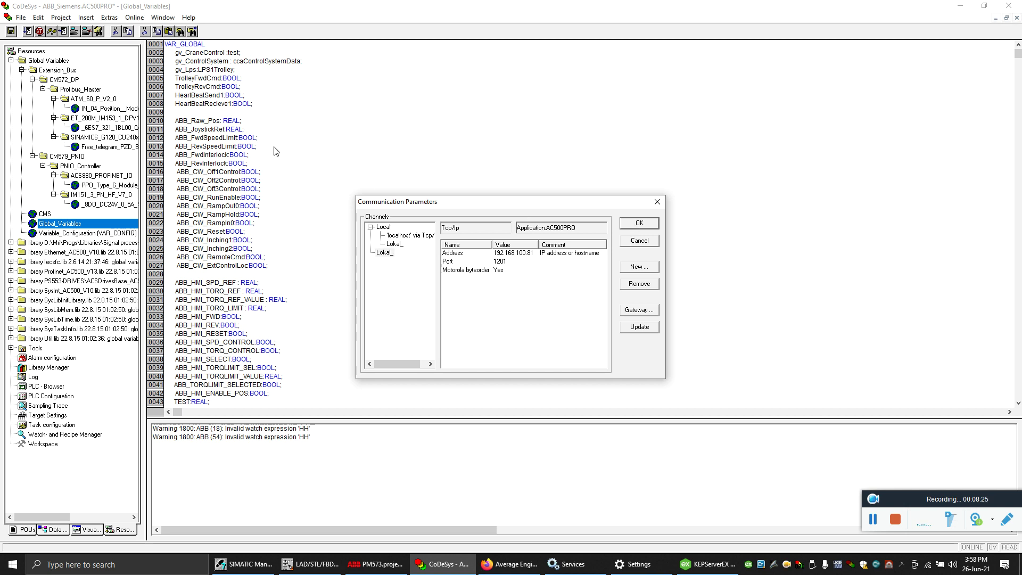
pyautogui.click(140, 18)
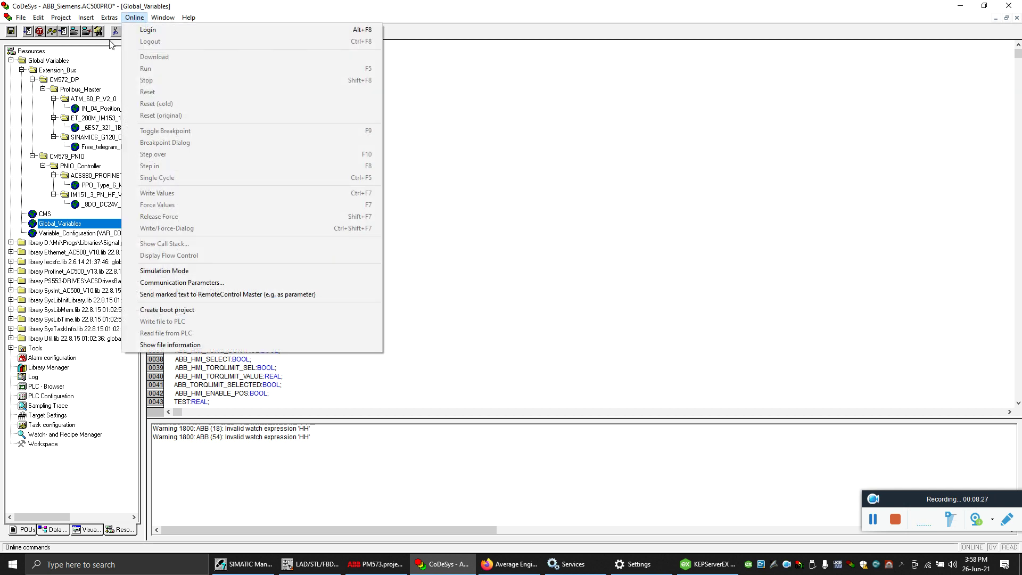
pyautogui.click(95, 465)
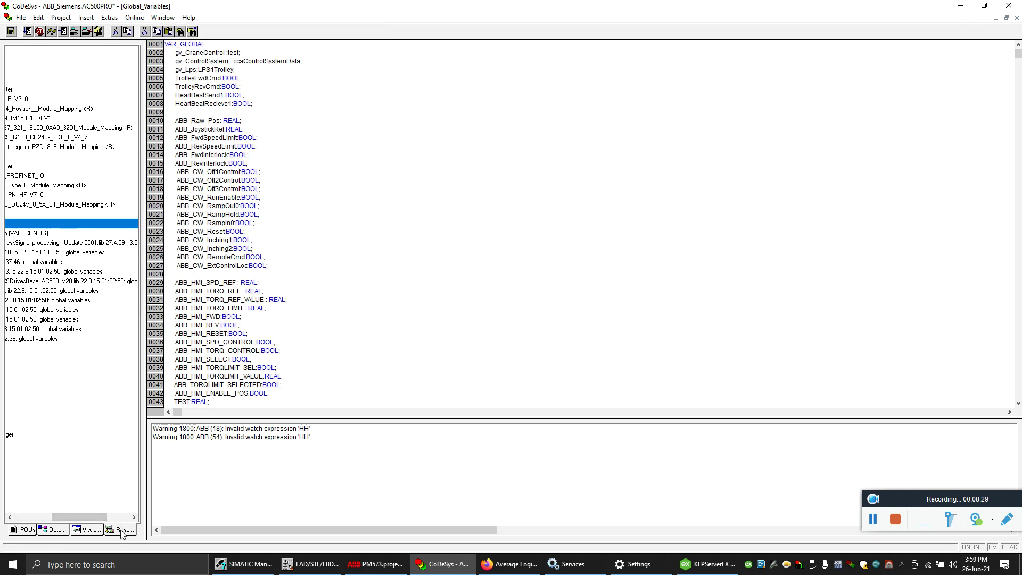
# Check the general target settings of the ABB PLC for the symbol file download option and accept them.
pyautogui.doubleClick(52, 415)
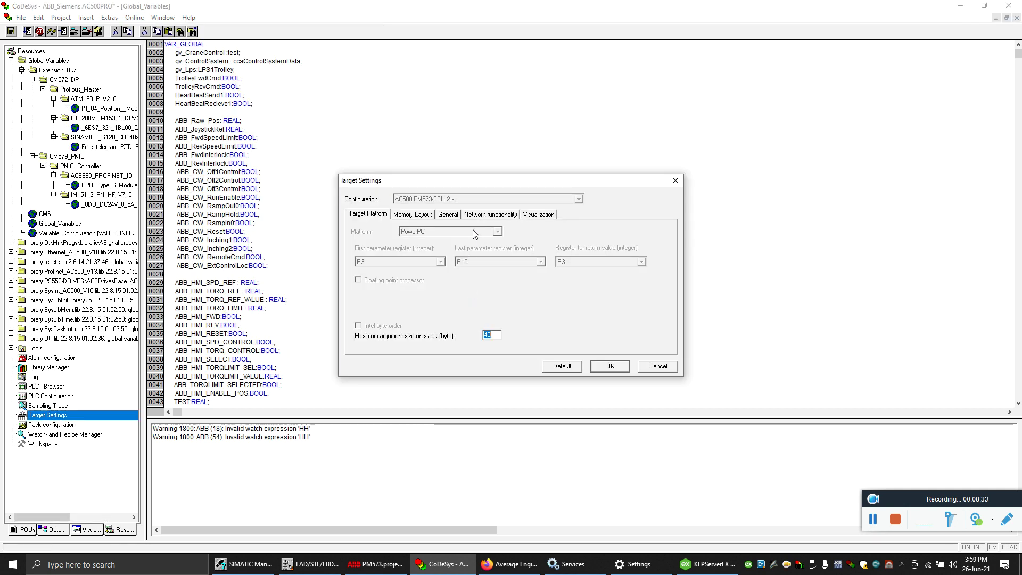
pyautogui.click(448, 214)
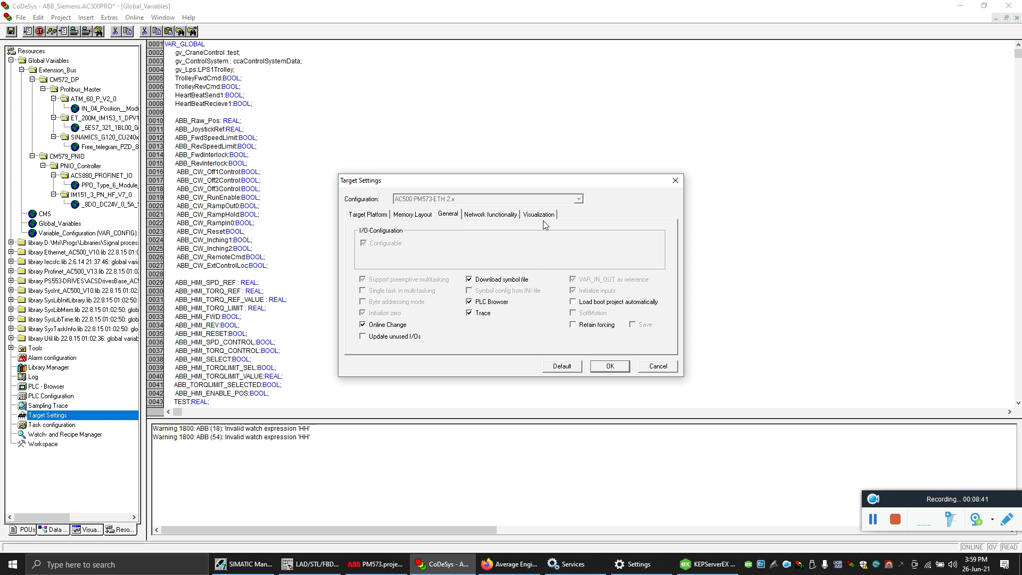
pyautogui.click(610, 366)
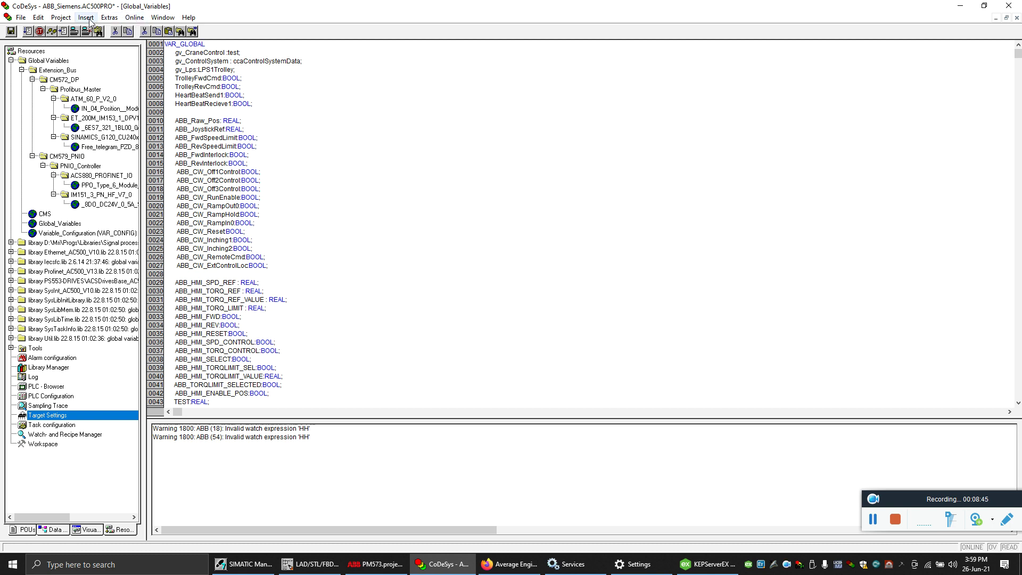
# Build the ABB_Siemens project and log in online to the ABB PLC.
pyautogui.click(61, 17)
pyautogui.click(75, 31)
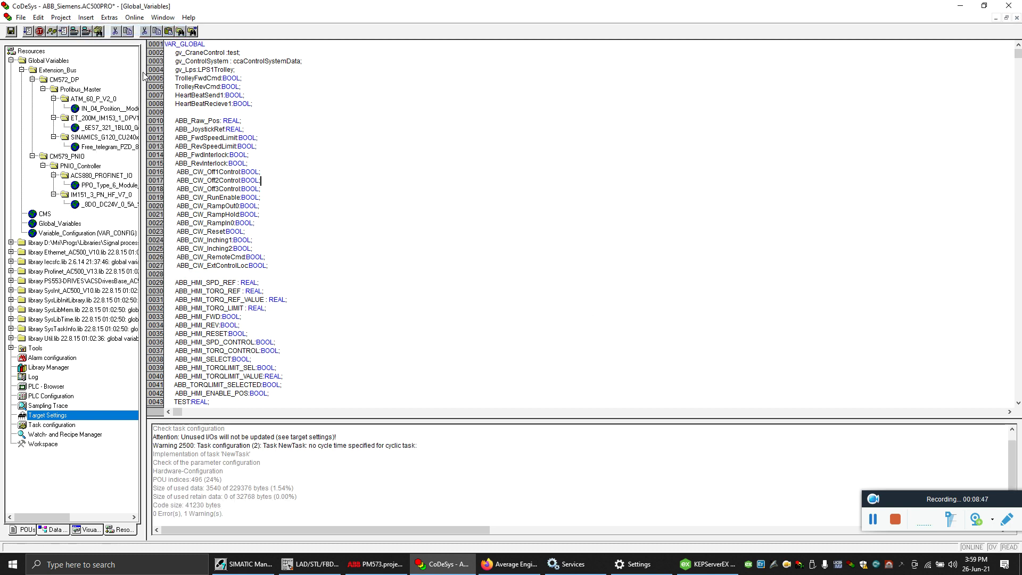
pyautogui.click(134, 18)
pyautogui.click(140, 29)
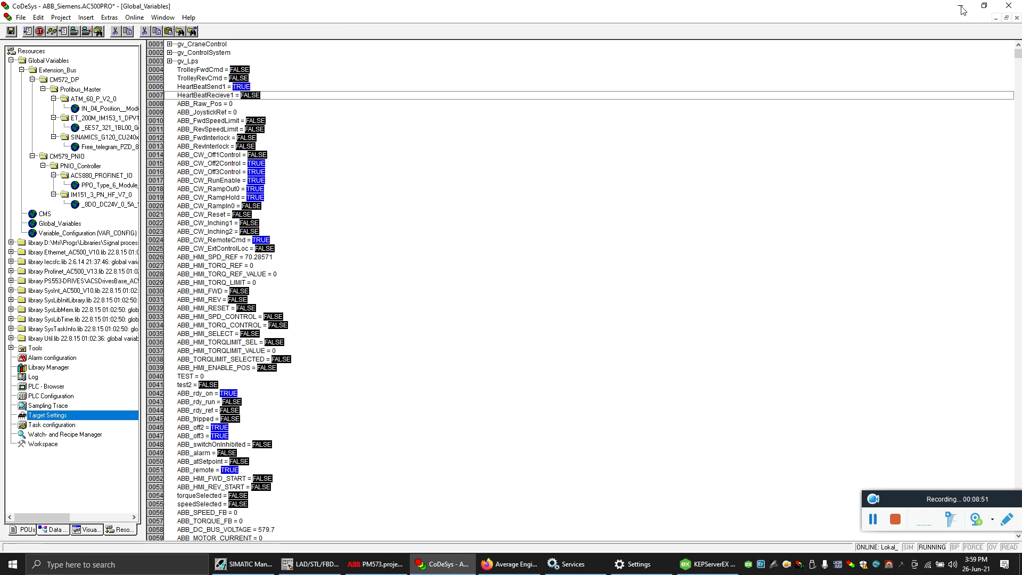
# Log out of the ABB PLC and minimize the open windows to reach the desktop.
pyautogui.click(135, 18)
pyautogui.click(139, 39)
pyautogui.click(960, 6)
pyautogui.click(973, 6)
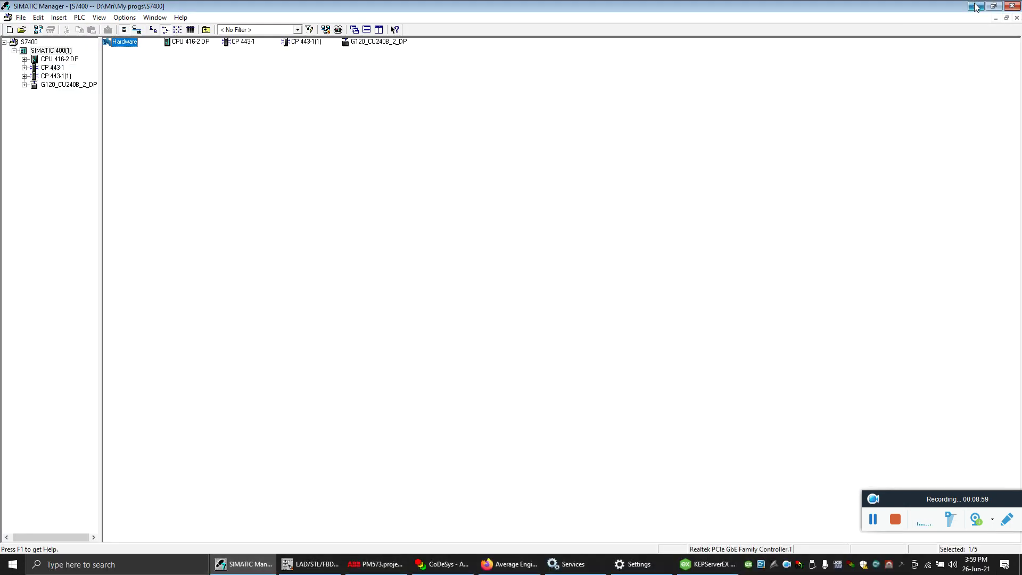
pyautogui.click(976, 6)
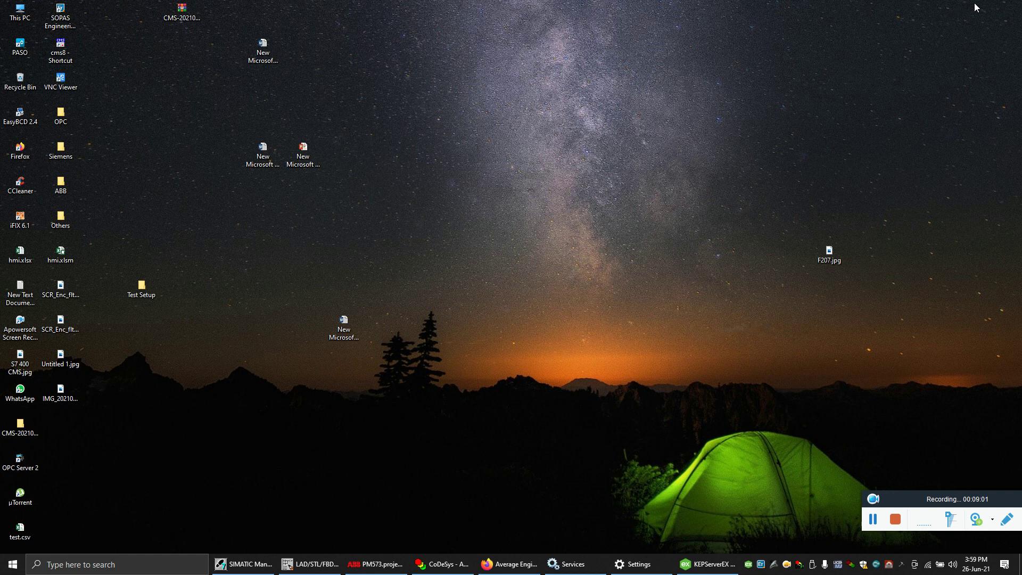
# Browse to C:\Program Files (x86)\3S Software\CoDeSysOPC in File Explorer and launch OPCConfig.exe.
pyautogui.doubleClick(11, 18)
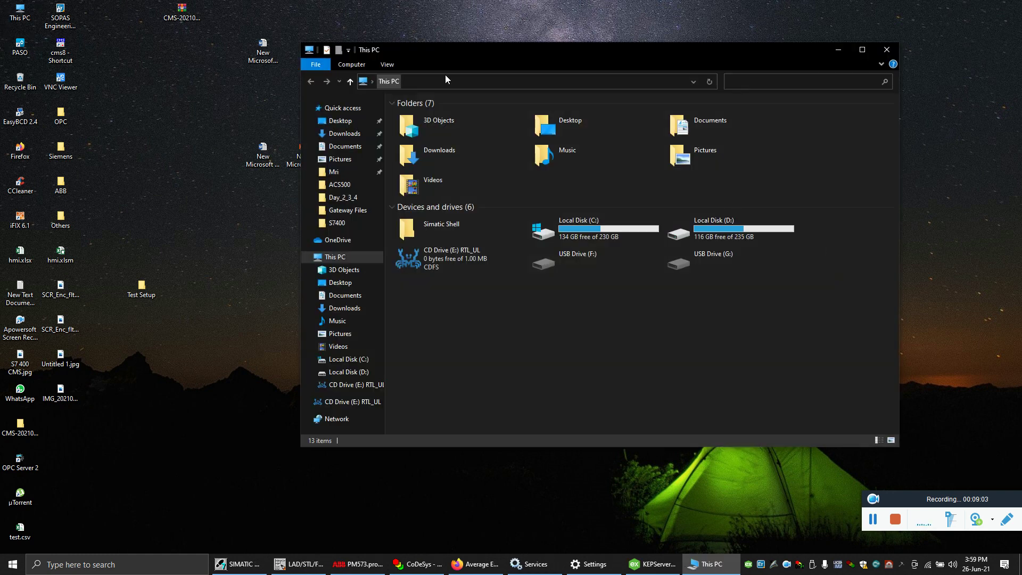
pyautogui.click(867, 50)
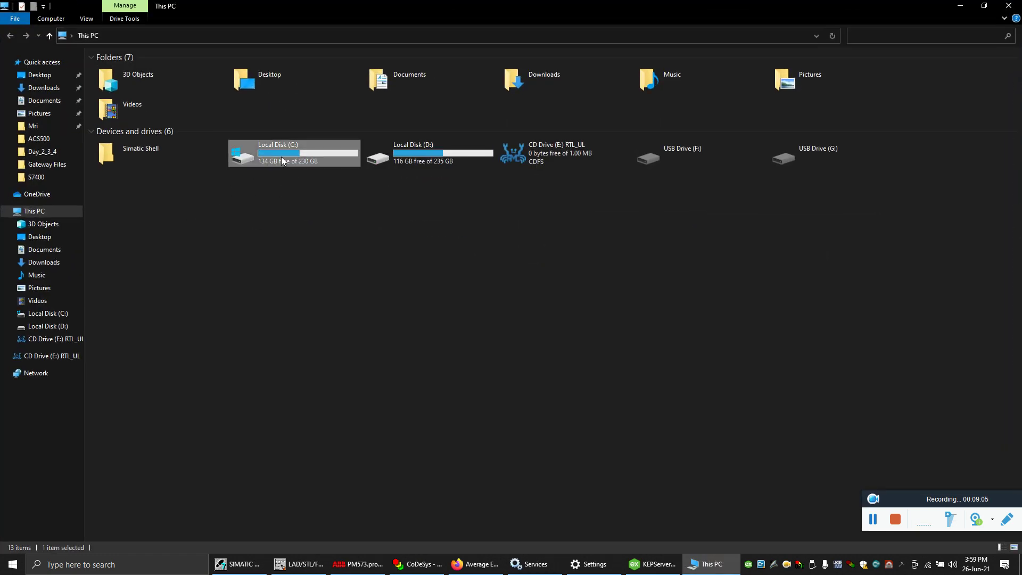
pyautogui.doubleClick(281, 156)
pyautogui.doubleClick(137, 261)
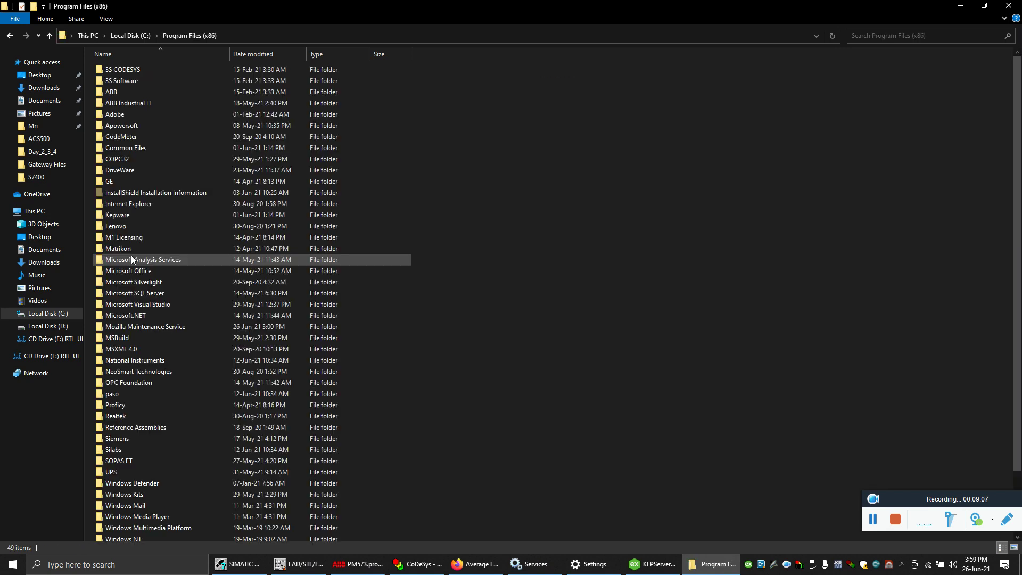
pyautogui.doubleClick(123, 79)
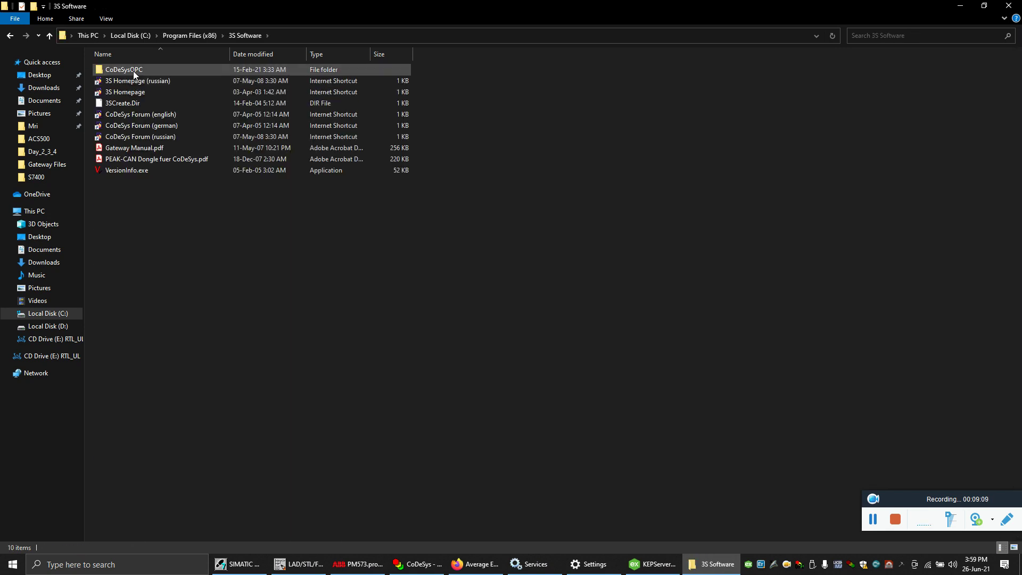
pyautogui.doubleClick(132, 70)
pyautogui.doubleClick(131, 125)
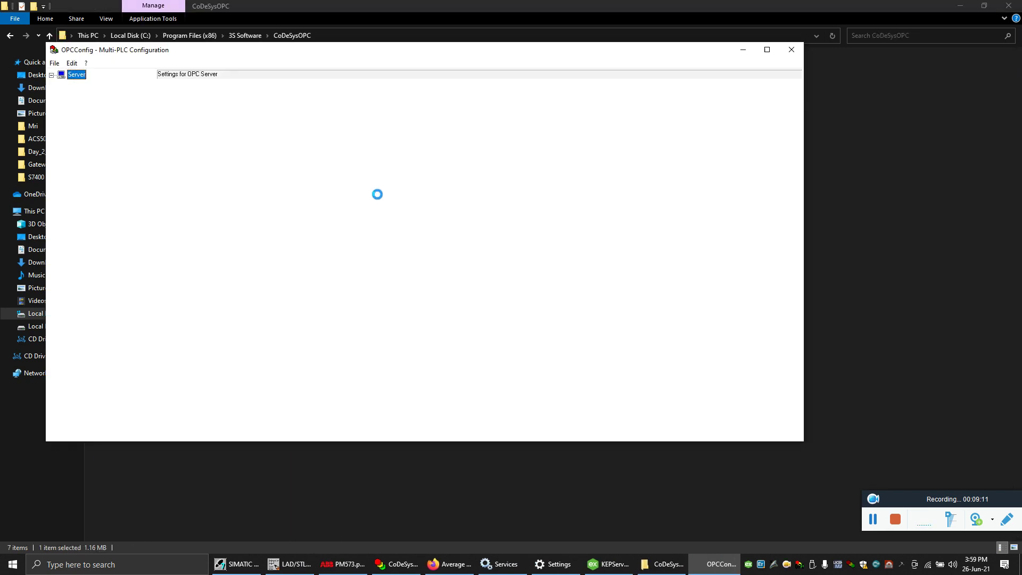
# Delete the existing PLC1 from the OPC server configuration and append a new PLC to the server.
pyautogui.rightClick(79, 84)
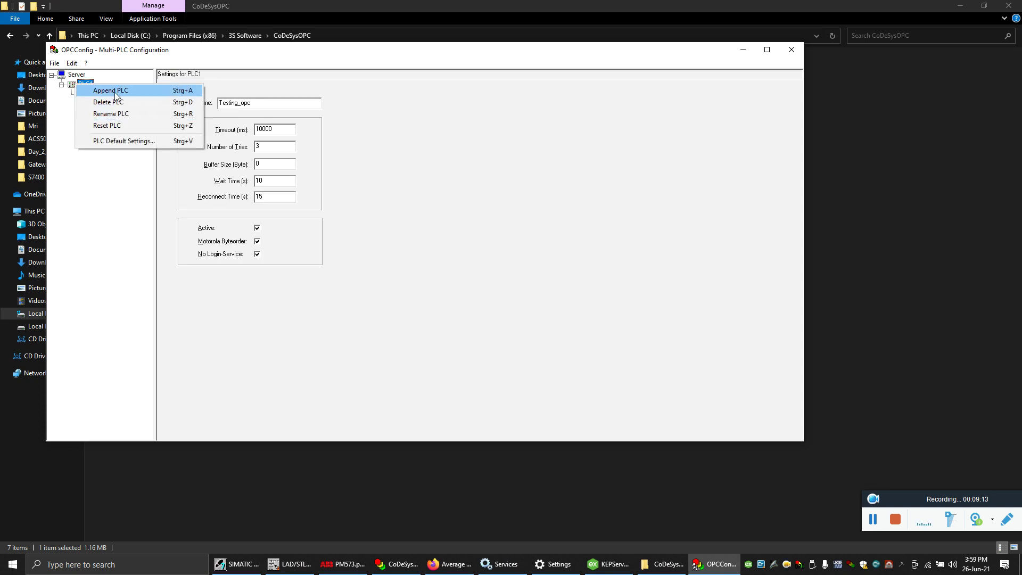
pyautogui.click(117, 103)
pyautogui.rightClick(74, 78)
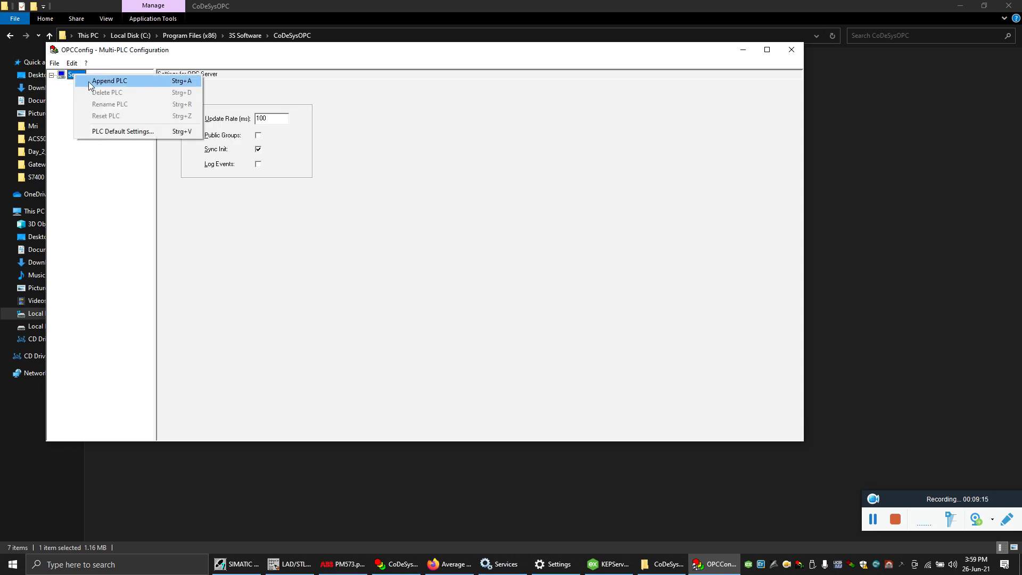
pyautogui.click(98, 80)
# Set the new PLC's project name to OPC_TEST and enable Motorola Byteorder and No Login-Service.
pyautogui.click(238, 104)
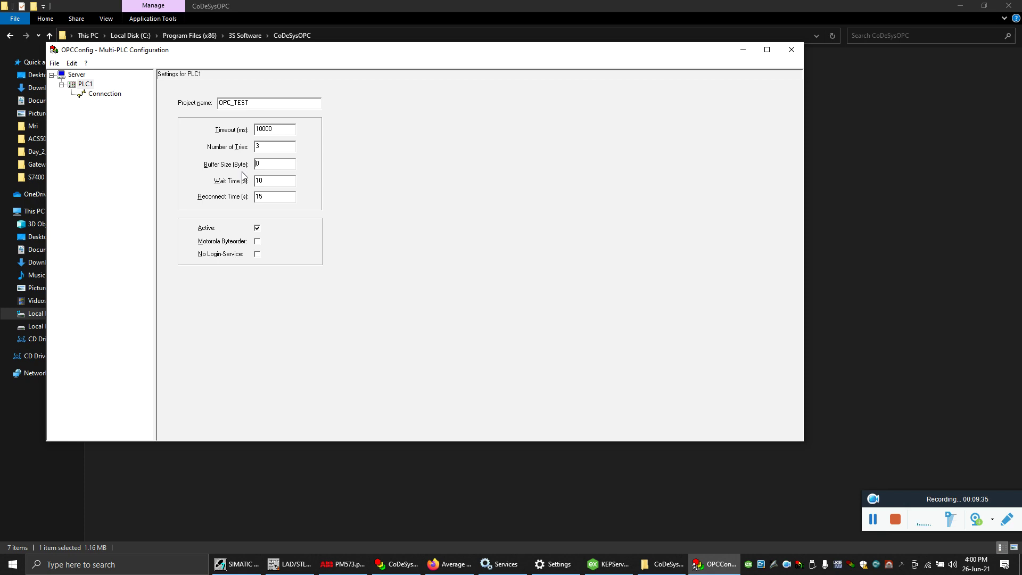
pyautogui.click(257, 241)
pyautogui.click(257, 254)
# Assign the Lokal_ Tcp/Ip channel to PLC1's connection, then close OPCConfig and save the changes.
pyautogui.click(105, 94)
pyautogui.click(198, 102)
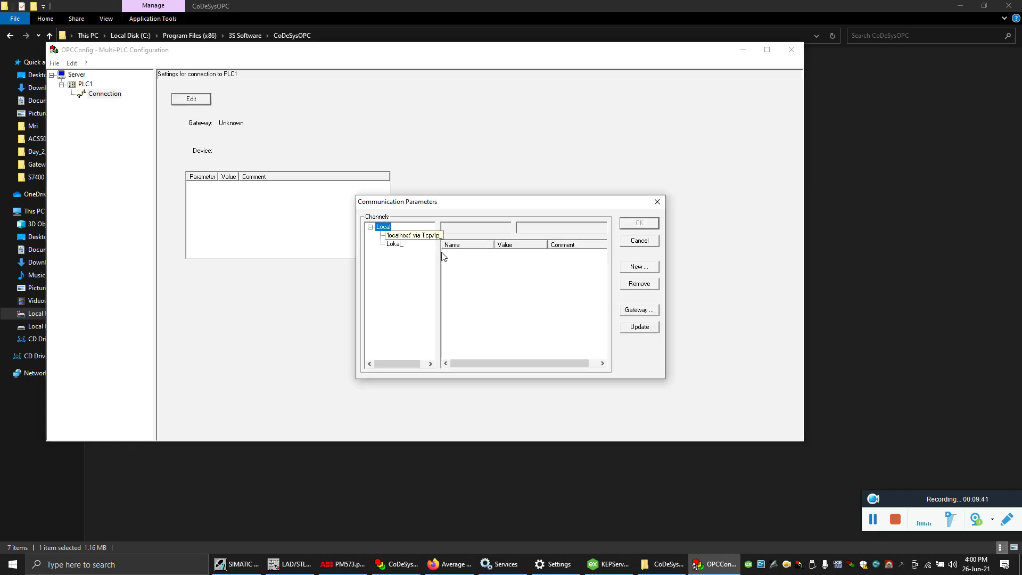
pyautogui.click(397, 245)
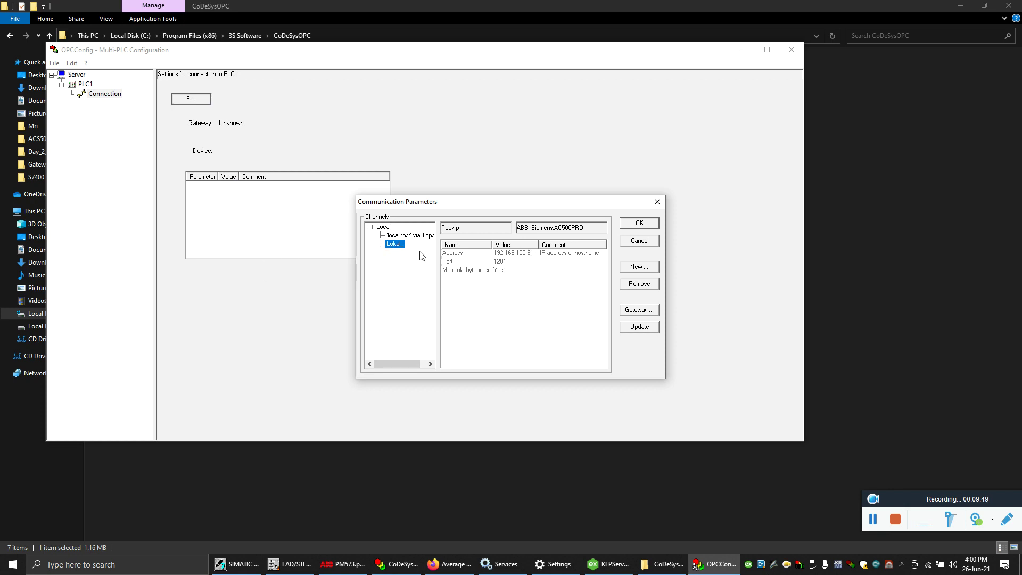
pyautogui.click(593, 228)
pyautogui.press('Return')
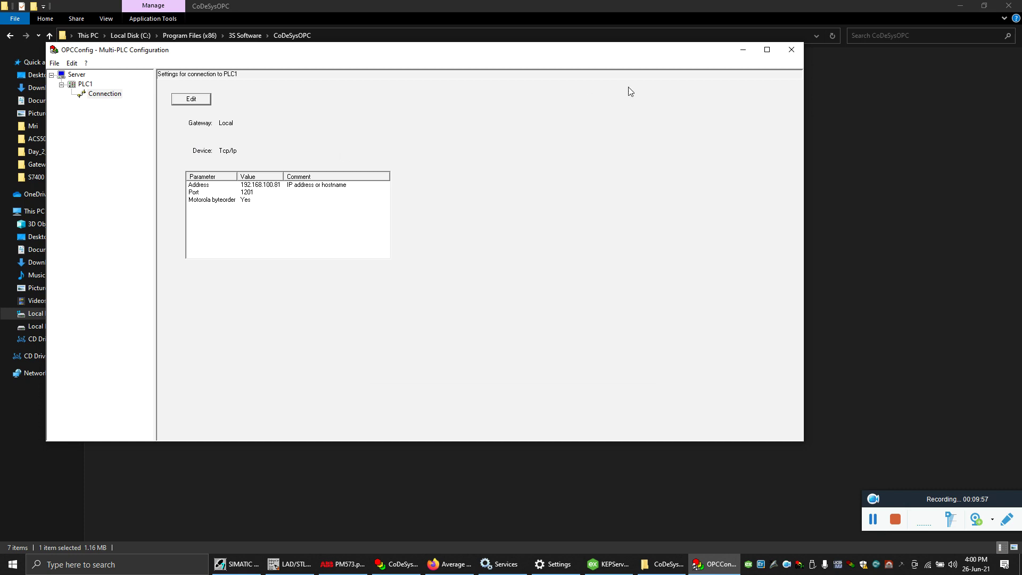
pyautogui.click(791, 50)
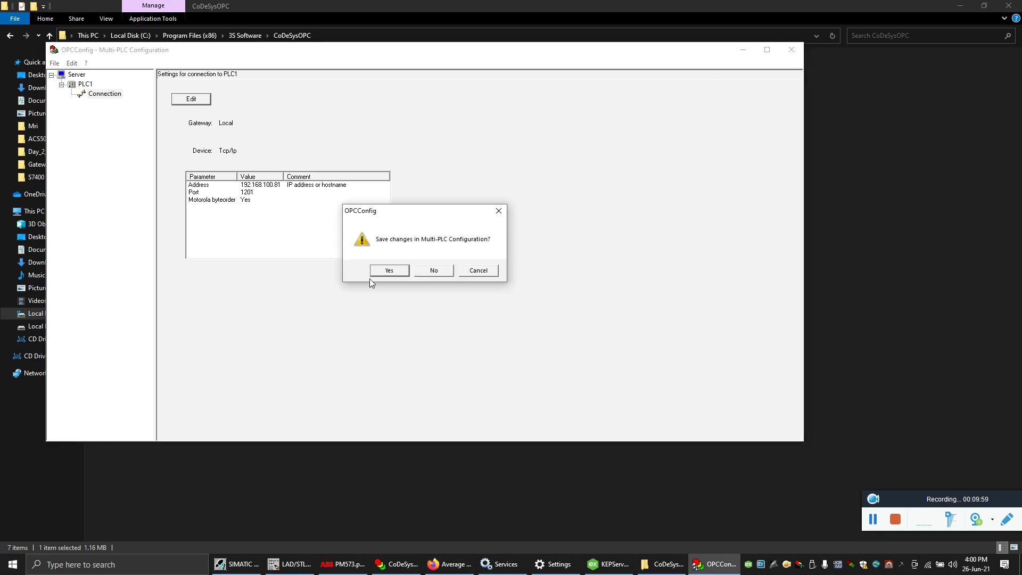
pyautogui.click(389, 271)
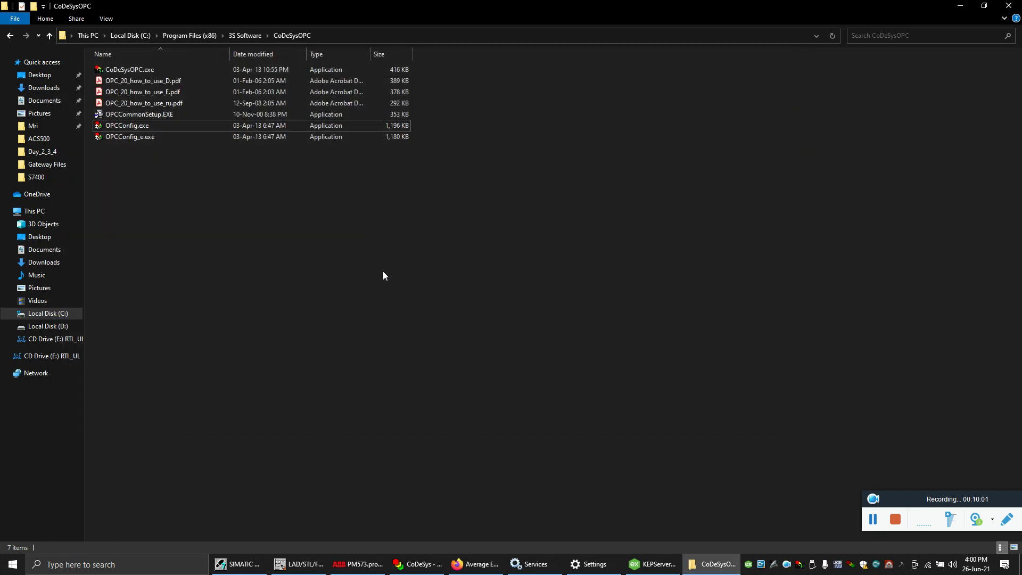
# Switch back to CoDeSys, build the ABB_Siemens project and log in online to the ABB PLC.
pyautogui.click(418, 564)
pyautogui.click(61, 17)
pyautogui.click(70, 30)
pyautogui.click(134, 18)
pyautogui.click(148, 30)
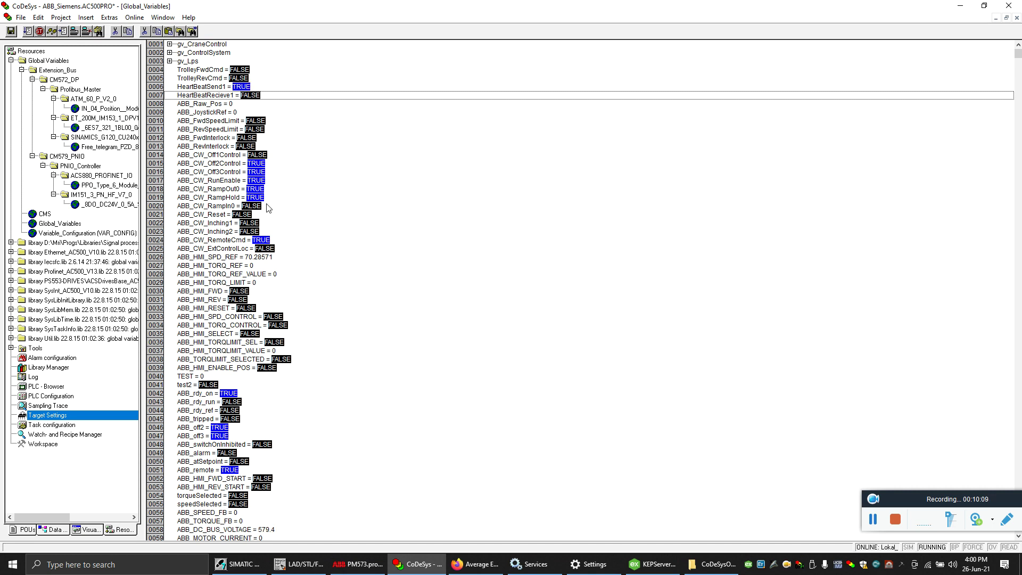
pyautogui.click(961, 7)
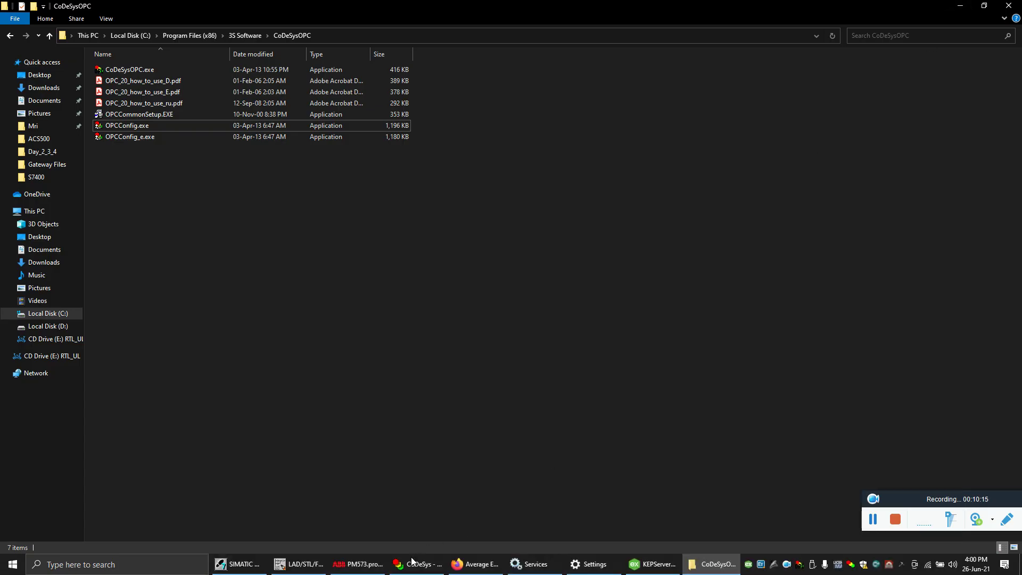
pyautogui.click(412, 566)
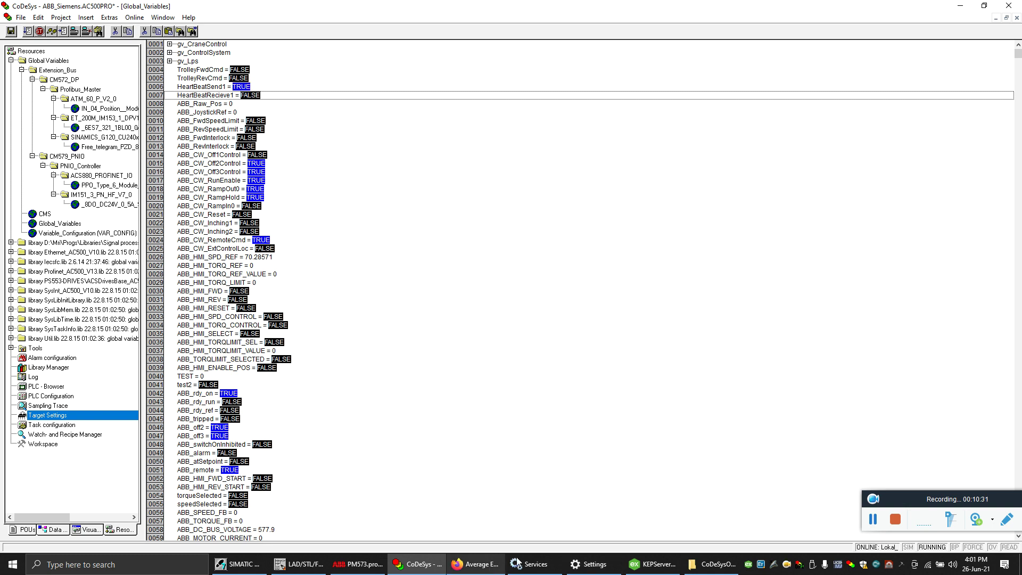
# Launch OPC Expert from the OPC folder on the desktop, close the folder and maximize OPC Expert.
pyautogui.click(953, 564)
pyautogui.press('super+d')
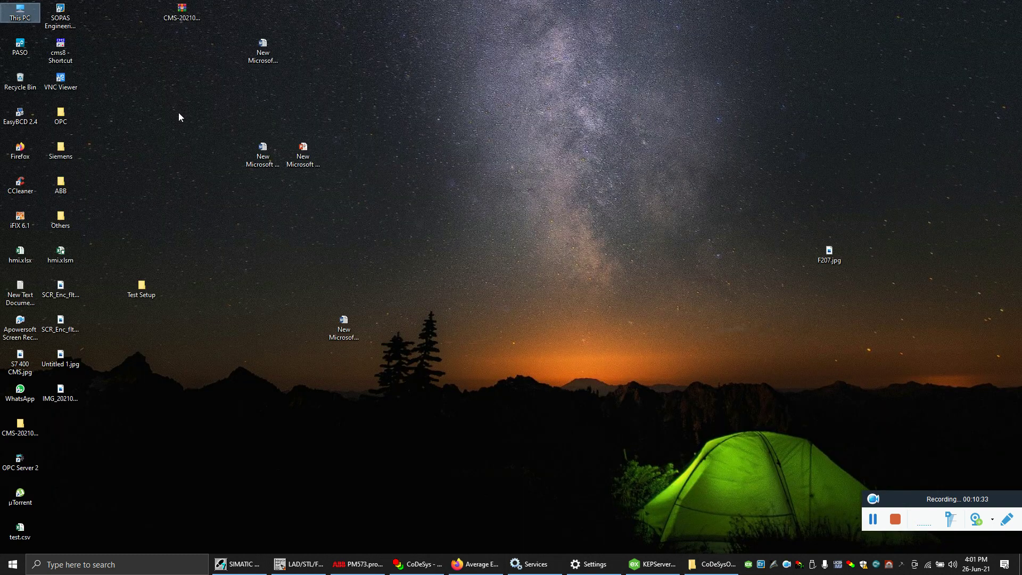
pyautogui.doubleClick(60, 114)
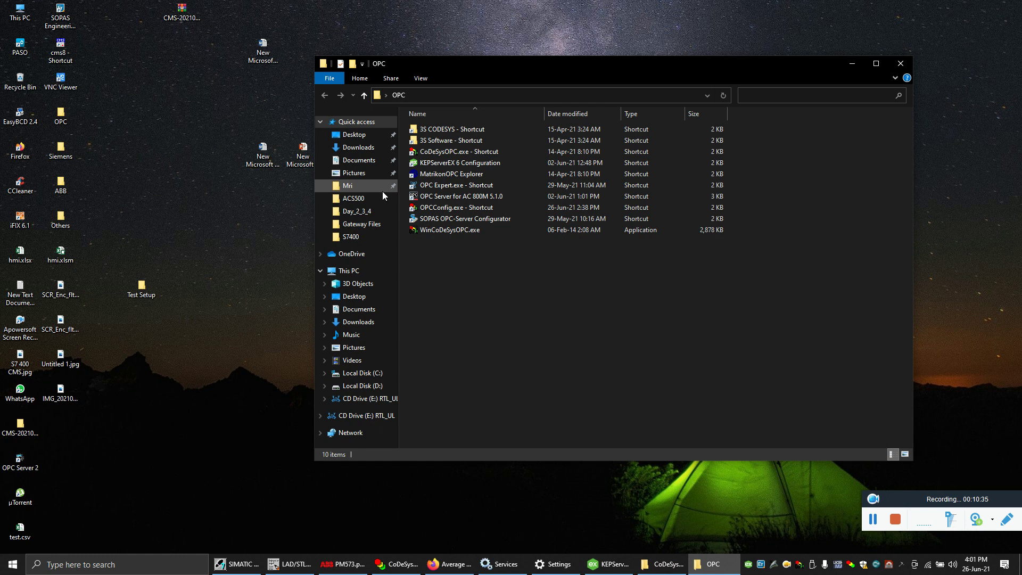
pyautogui.doubleClick(446, 184)
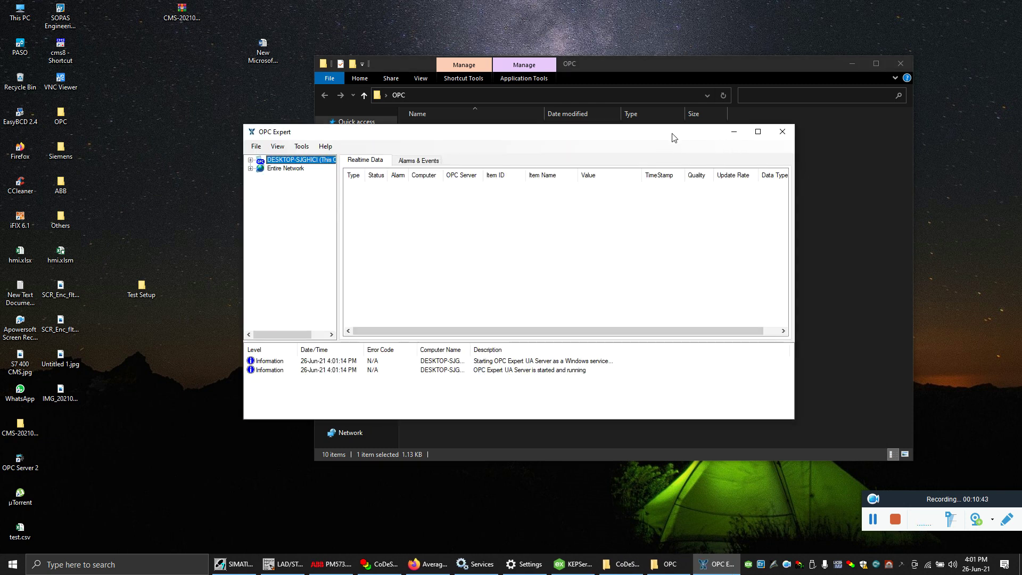
pyautogui.click(899, 65)
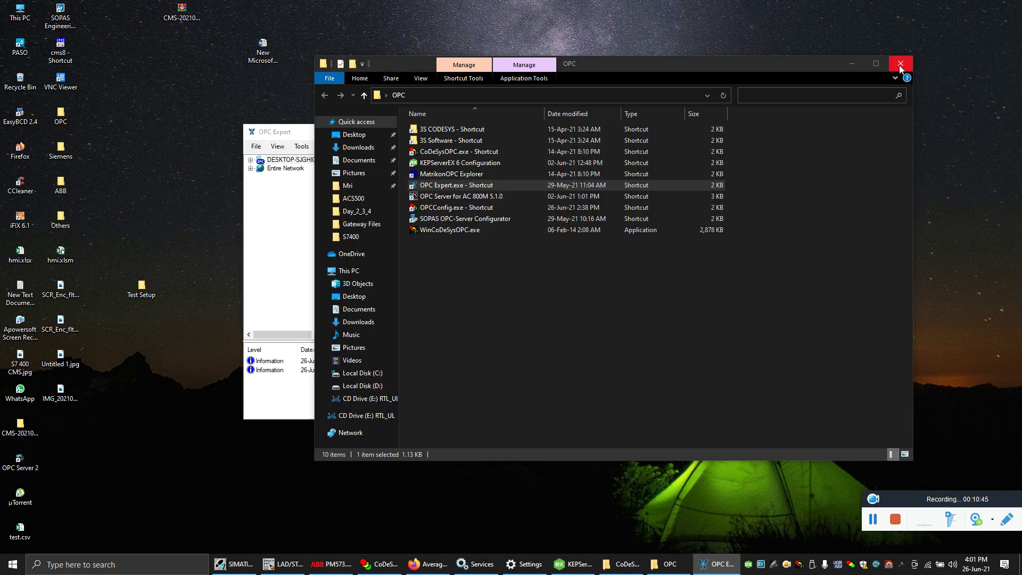
pyautogui.click(757, 132)
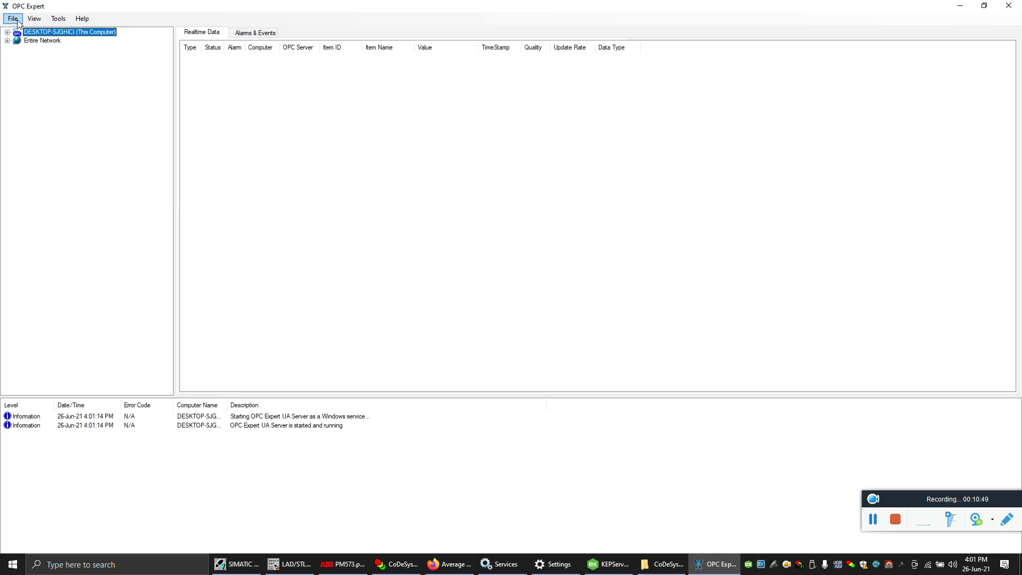
# Show the second browse tree in OPC Expert and list this computer's OPC servers in both trees.
pyautogui.click(33, 19)
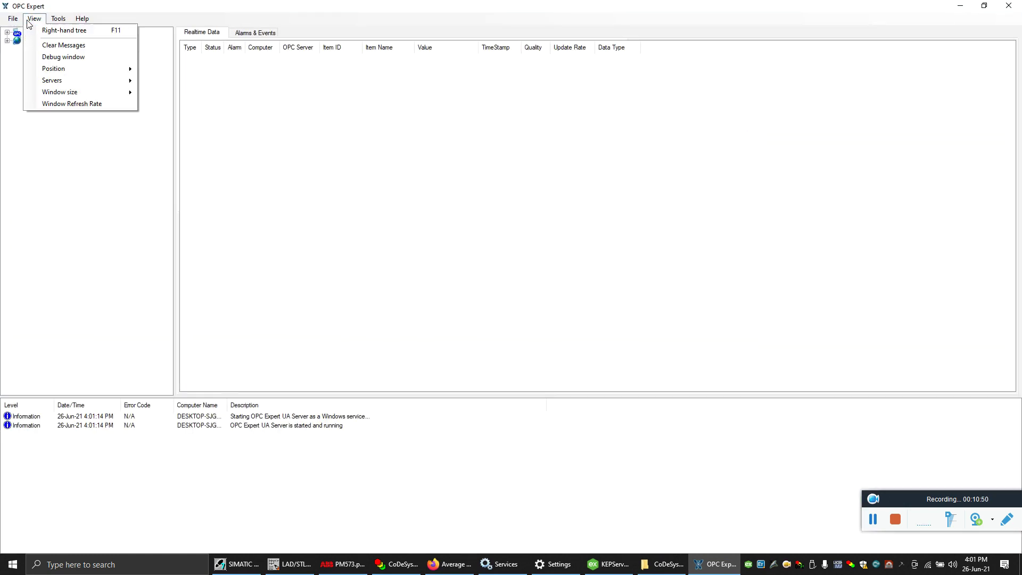
pyautogui.click(64, 30)
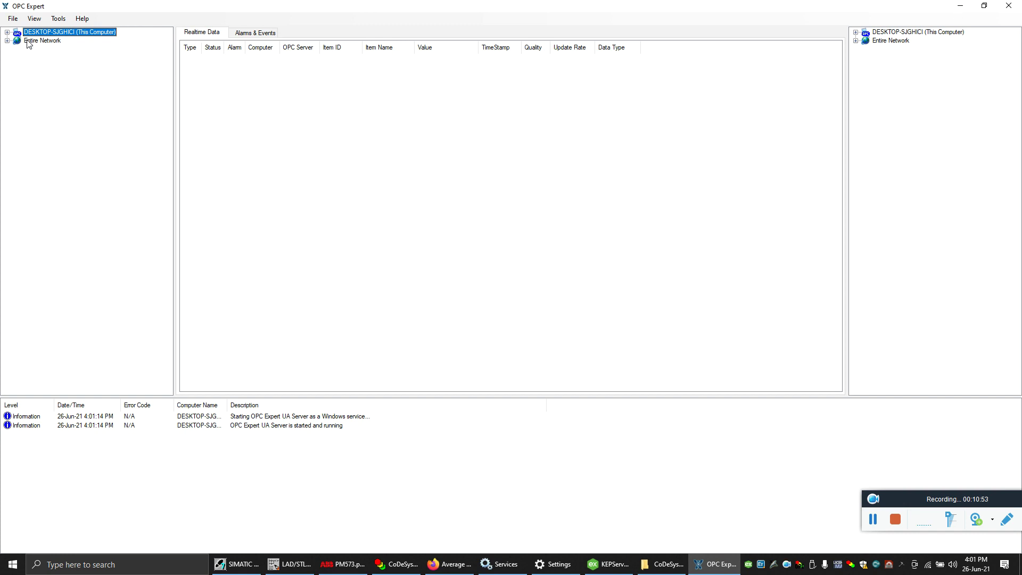
pyautogui.click(7, 32)
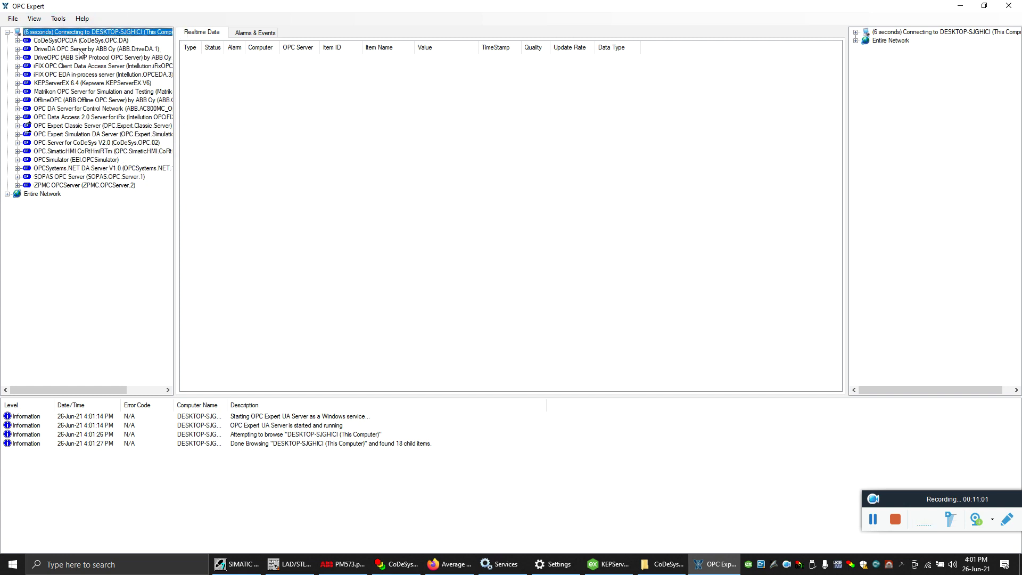
pyautogui.click(856, 33)
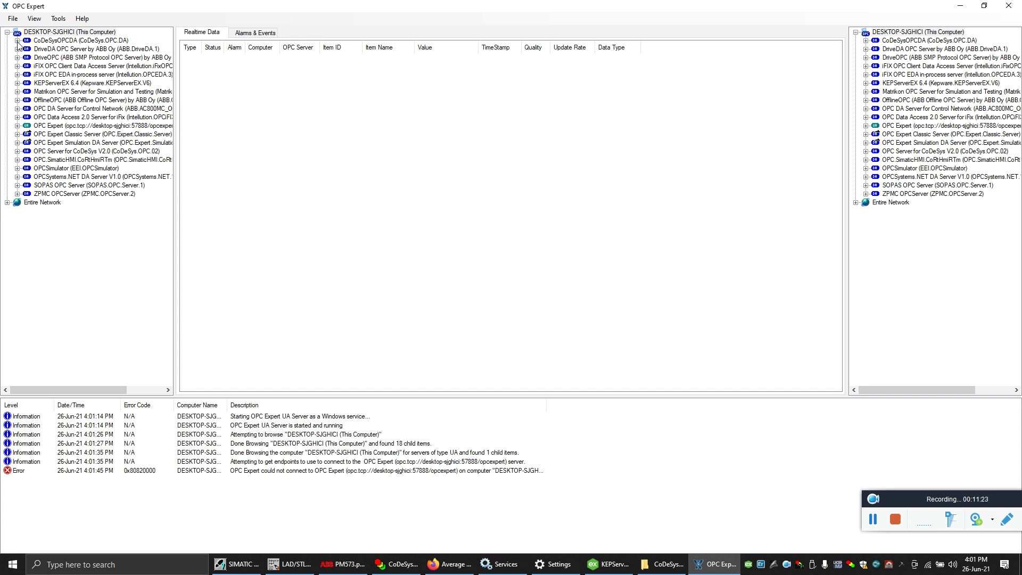
# Connect to the CoDeSysOPCDA server and expand PLC1 to browse its items, checking back with the CoDeSys variable list.
pyautogui.click(18, 42)
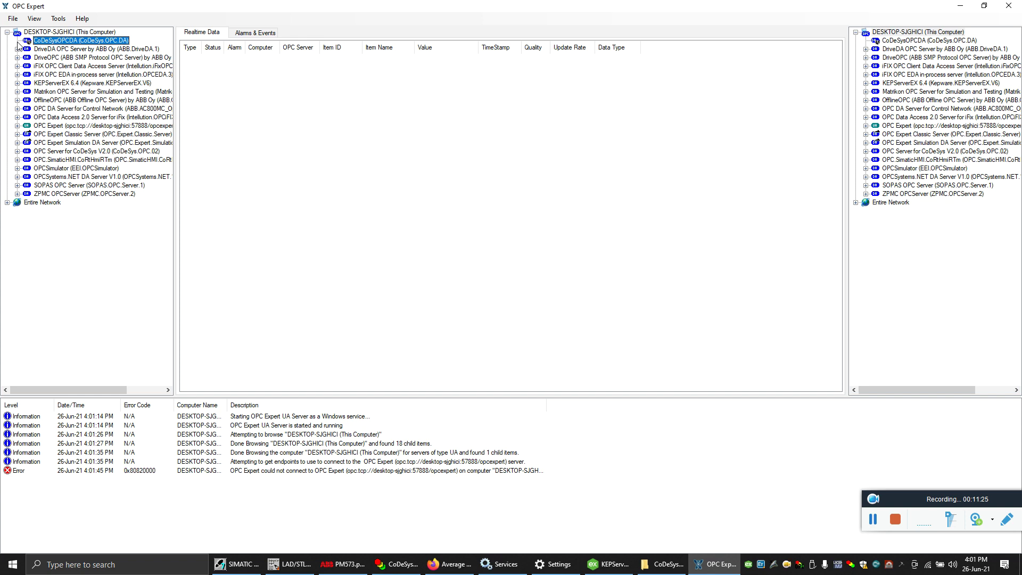
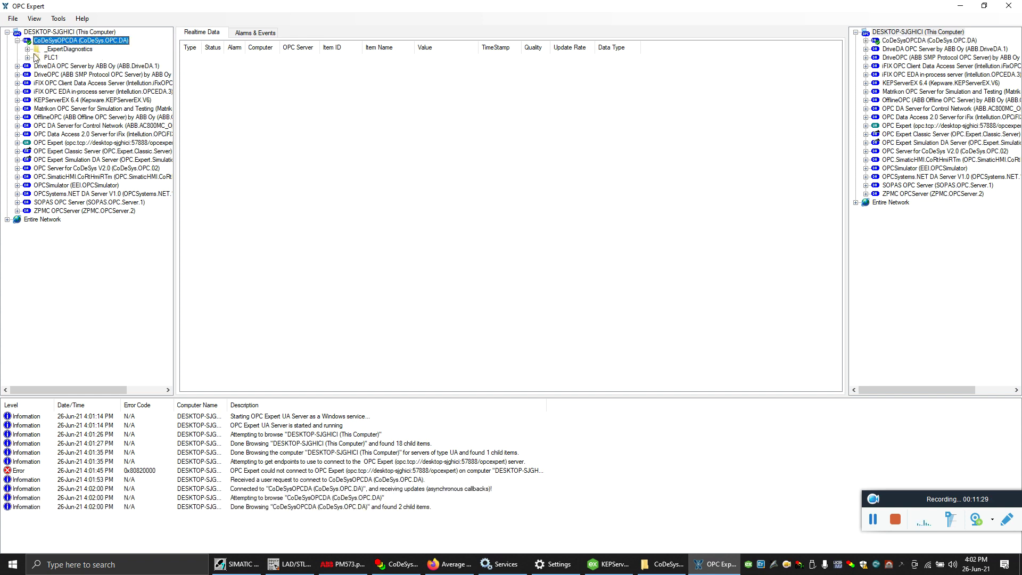
pyautogui.click(27, 57)
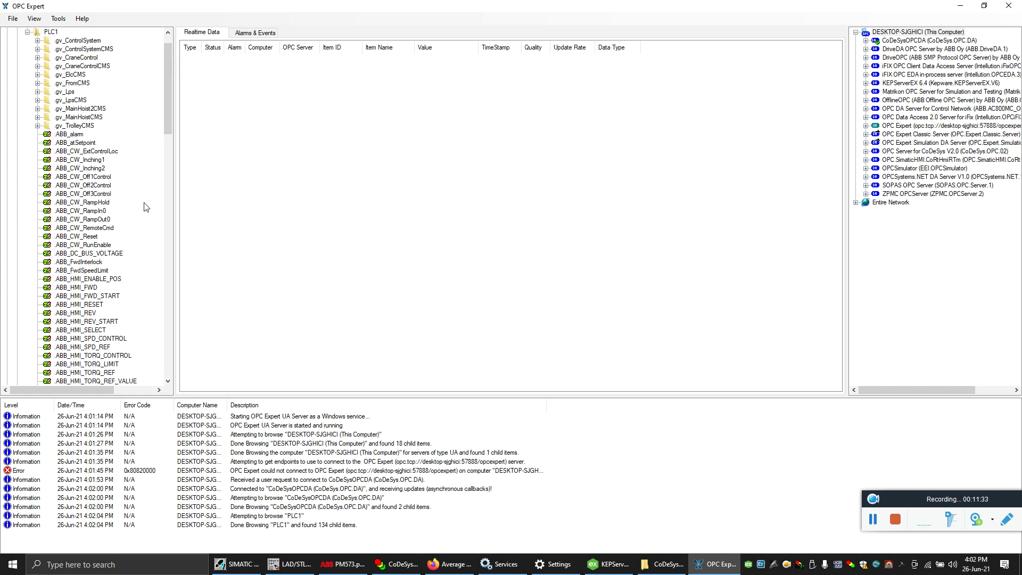
pyautogui.click(395, 563)
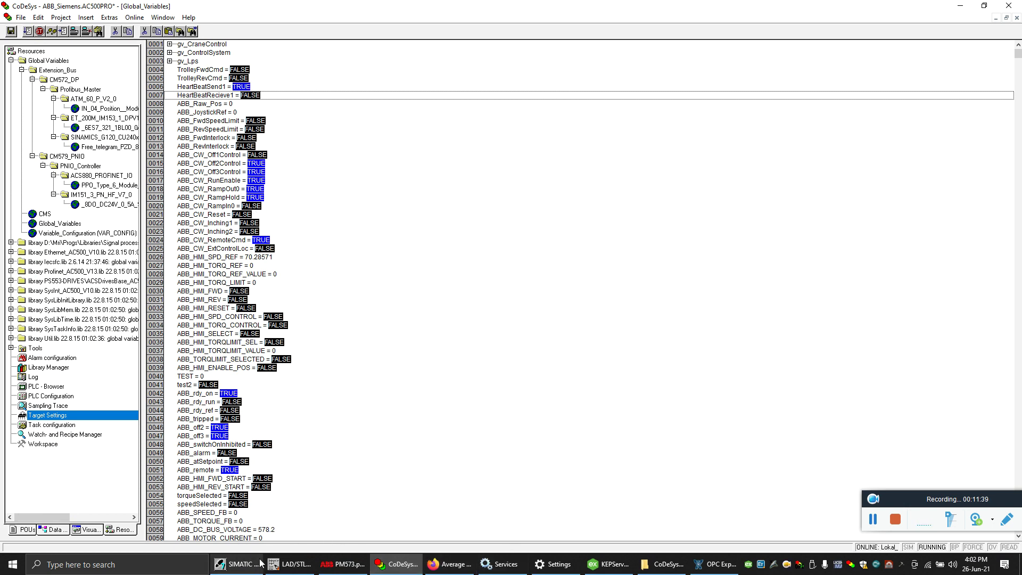
pyautogui.click(736, 568)
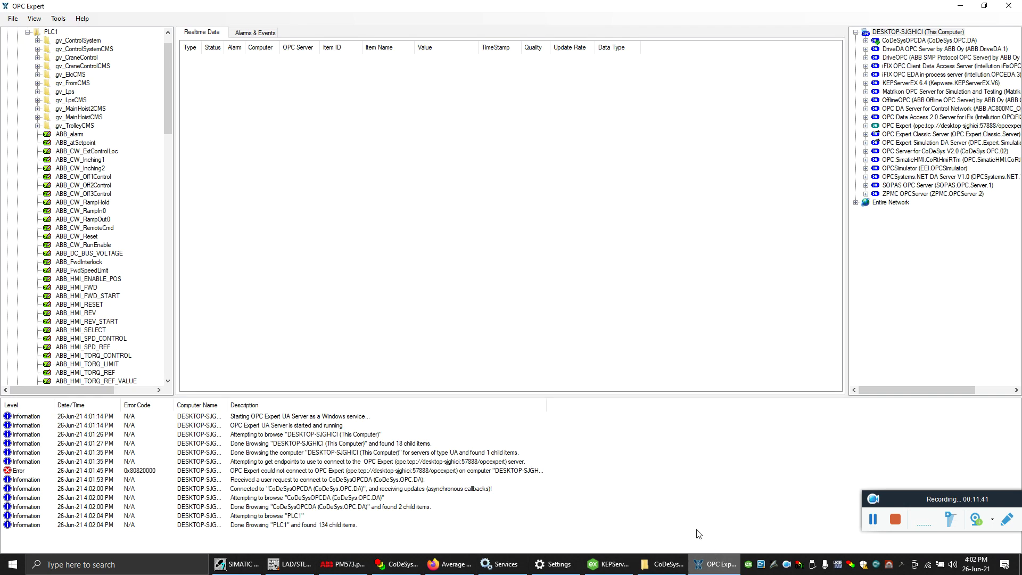
# Add PLC1's HeartBeatSend1 and HeartBeatRecieve1 items to the realtime data list.
pyautogui.moveTo(171, 126); pyautogui.dragTo(170, 187)
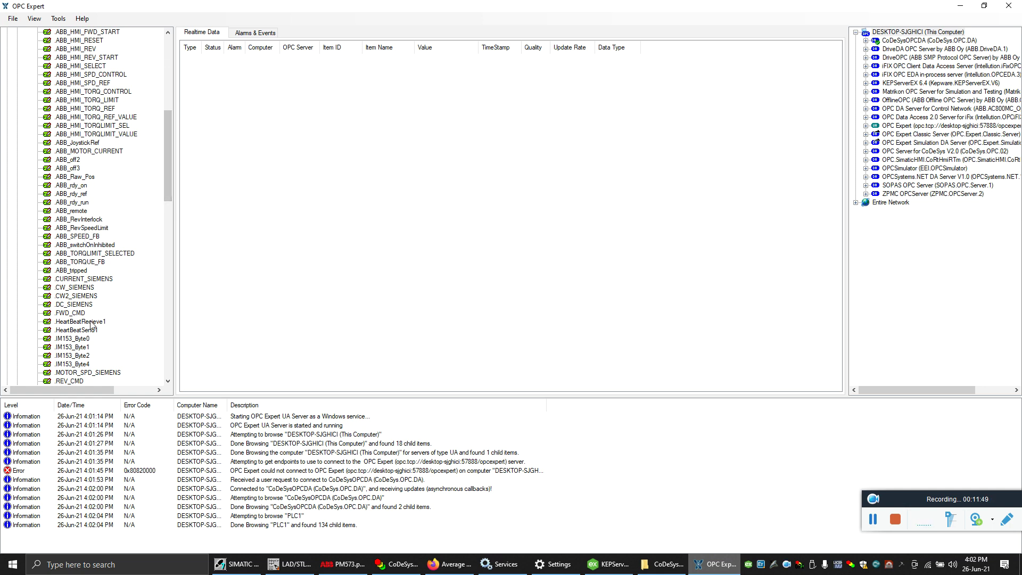
pyautogui.moveTo(84, 335); pyautogui.dragTo(253, 146)
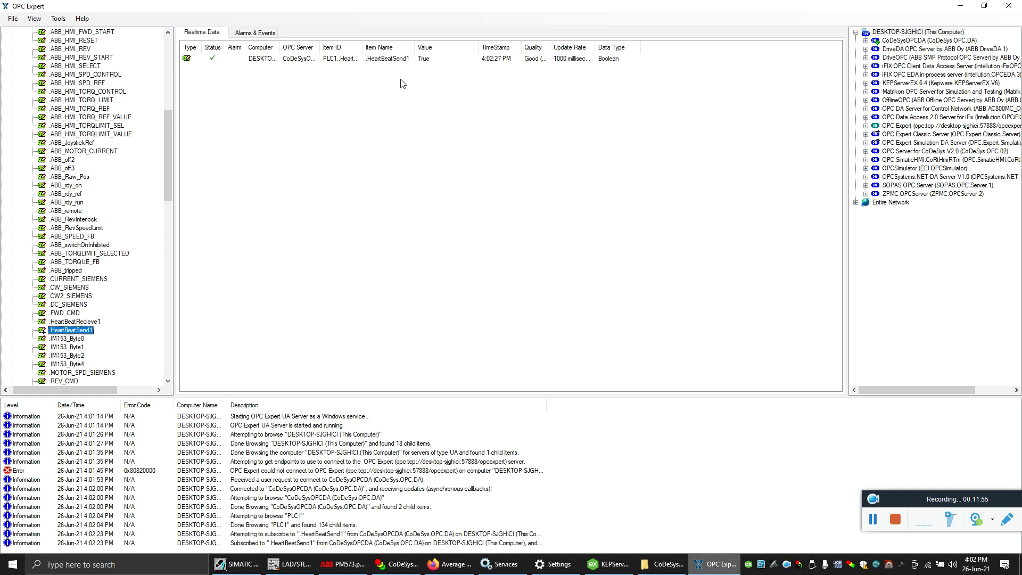
pyautogui.moveTo(73, 322); pyautogui.dragTo(236, 80)
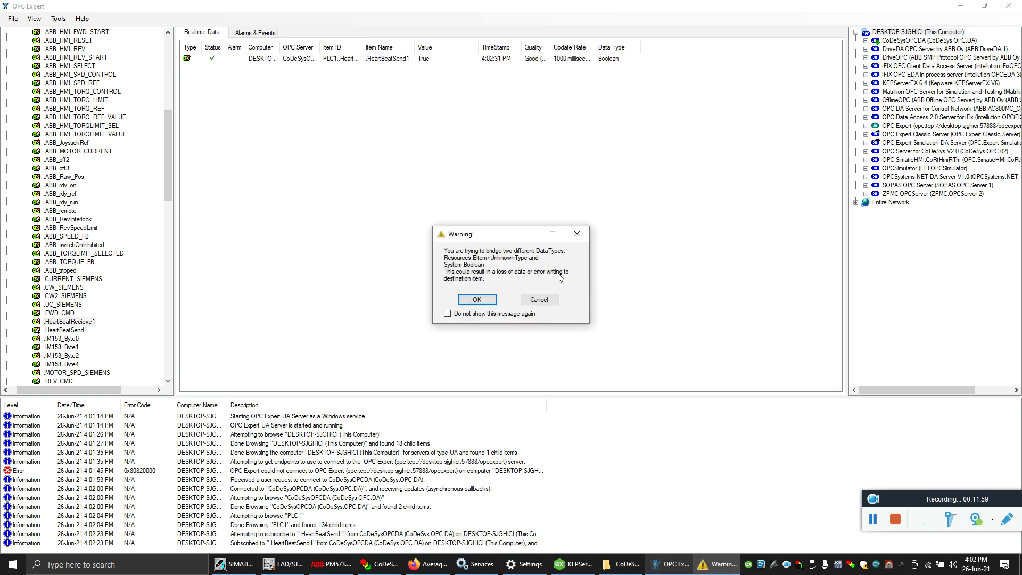
pyautogui.click(577, 234)
pyautogui.moveTo(79, 325); pyautogui.dragTo(244, 167)
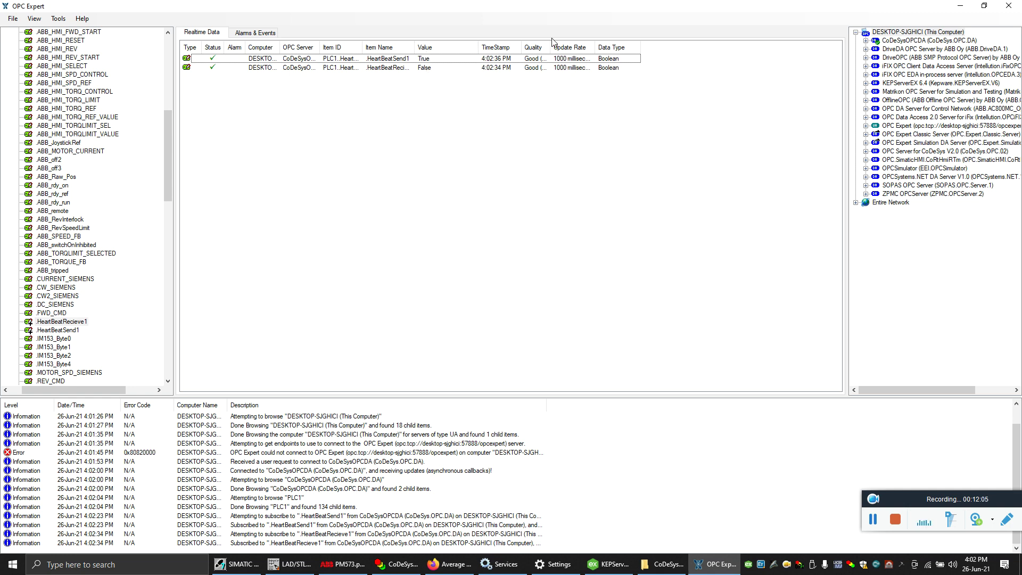
# Connect to KEPServerEX 6.4 in the second tree and expand Siemens_opc down to the S7_400 tags.
pyautogui.doubleClick(874, 85)
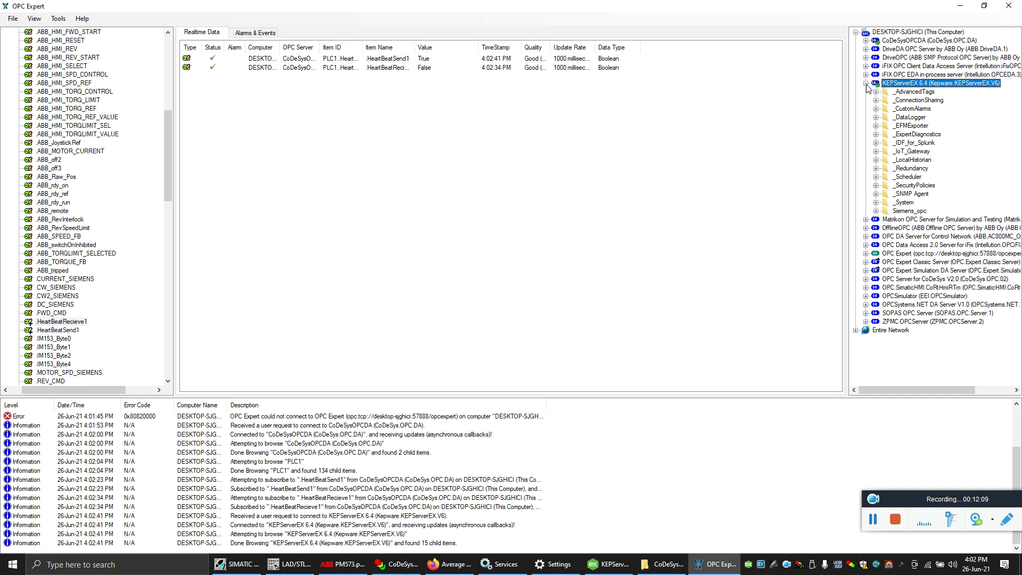
pyautogui.click(876, 211)
pyautogui.click(911, 236)
pyautogui.click(887, 237)
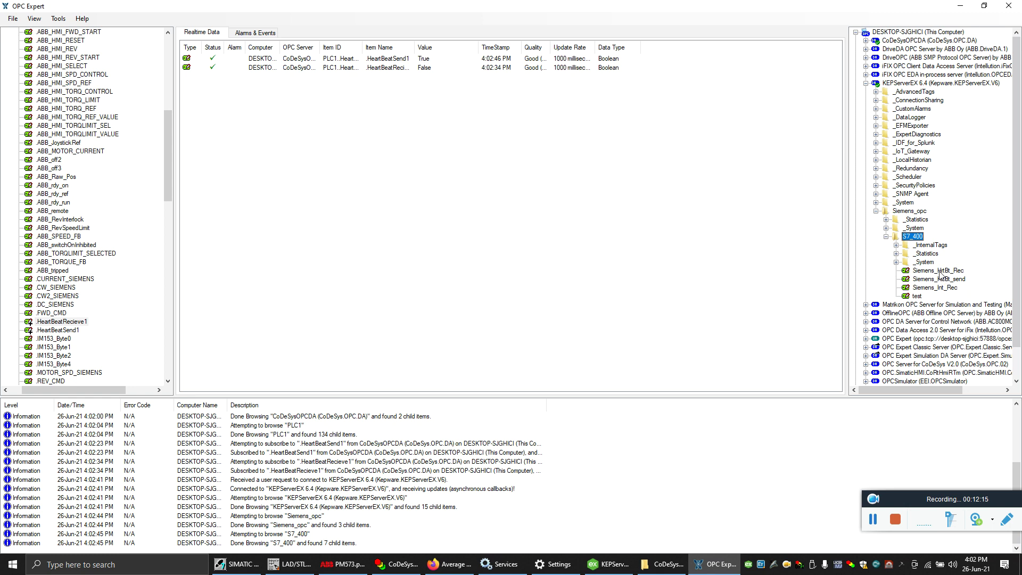
# Add the S7_400 tags Siemens_HrtBt_Rec, Siemens_HrtBt_send, test and Siemens_Int_Rec to the realtime data list.
pyautogui.moveTo(939, 272); pyautogui.dragTo(447, 132)
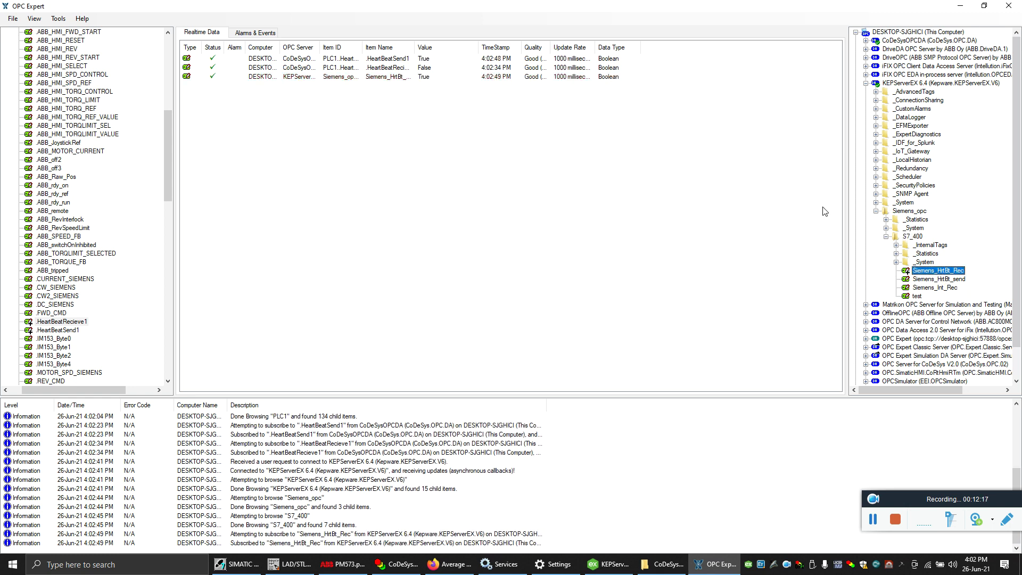
pyautogui.moveTo(940, 279); pyautogui.dragTo(762, 246)
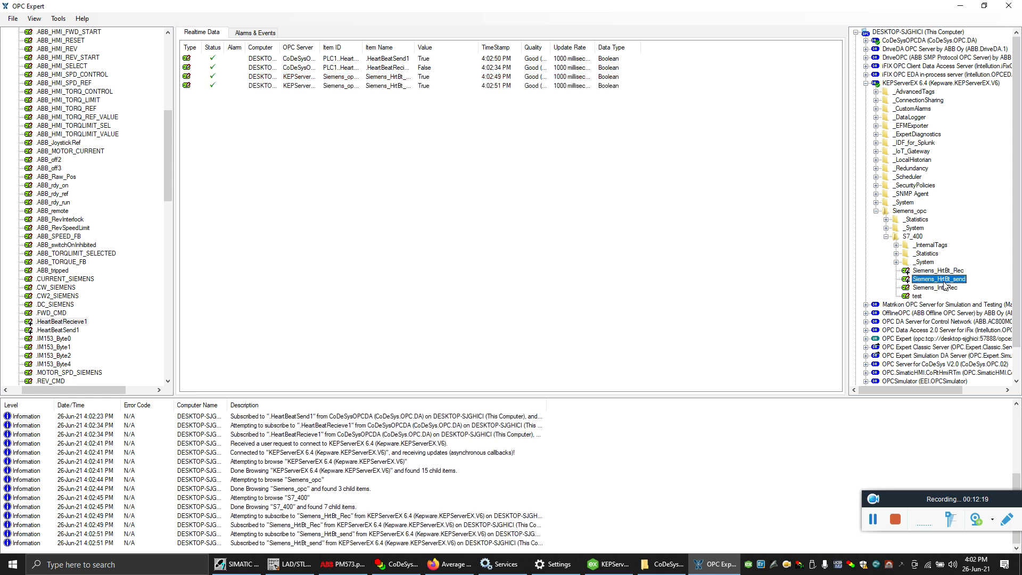
pyautogui.moveTo(916, 297); pyautogui.dragTo(413, 127)
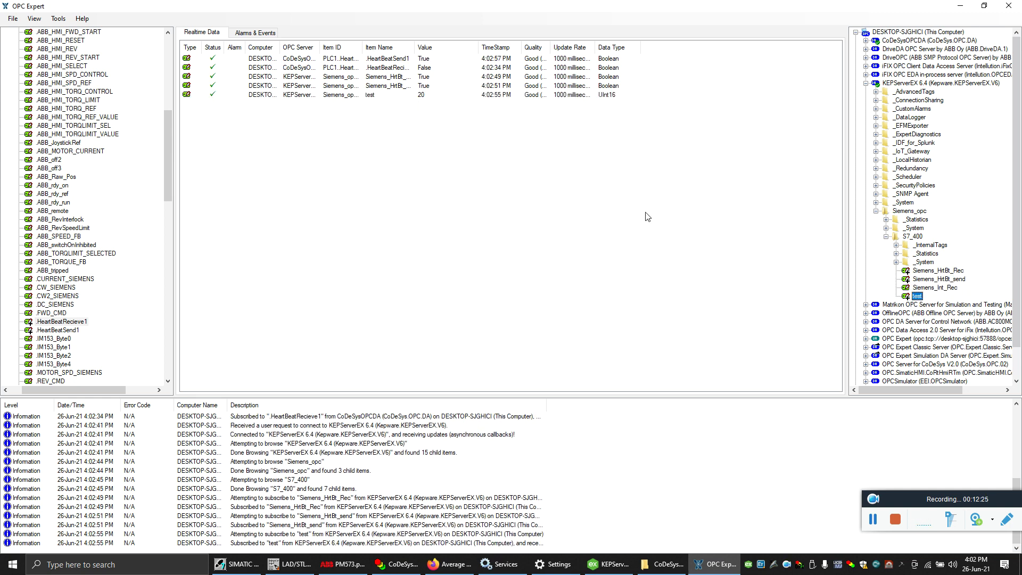
pyautogui.moveTo(935, 288); pyautogui.dragTo(375, 202)
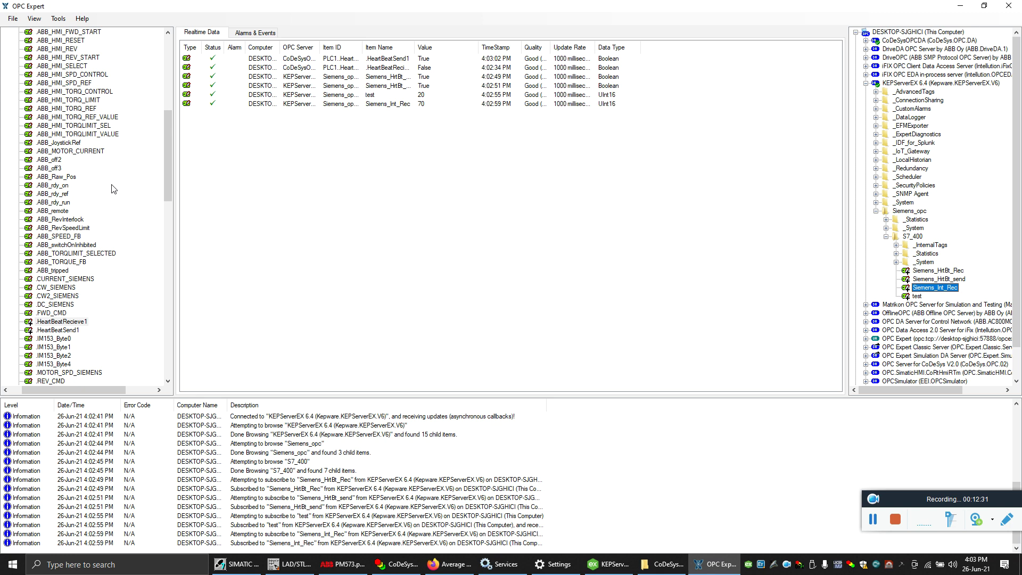
# Bridge the ABB HeartBeatSend1 item to Siemens_HrtBt_Rec, and Siemens_HrtBt_send to the ABB HeartBeatRecieve1 item.
pyautogui.moveTo(166, 183); pyautogui.dragTo(167, 206)
pyautogui.click(62, 262)
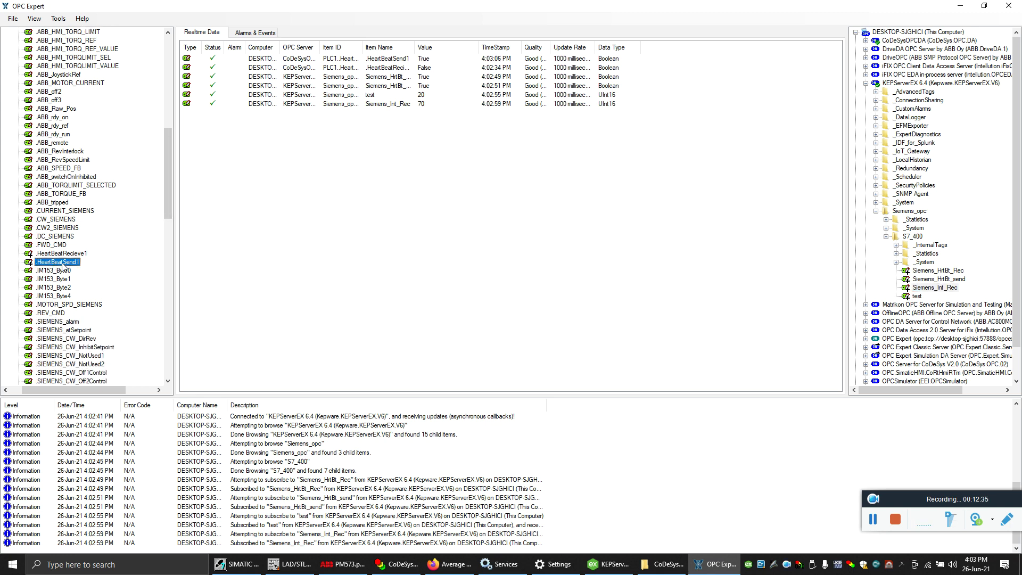
pyautogui.click(935, 272)
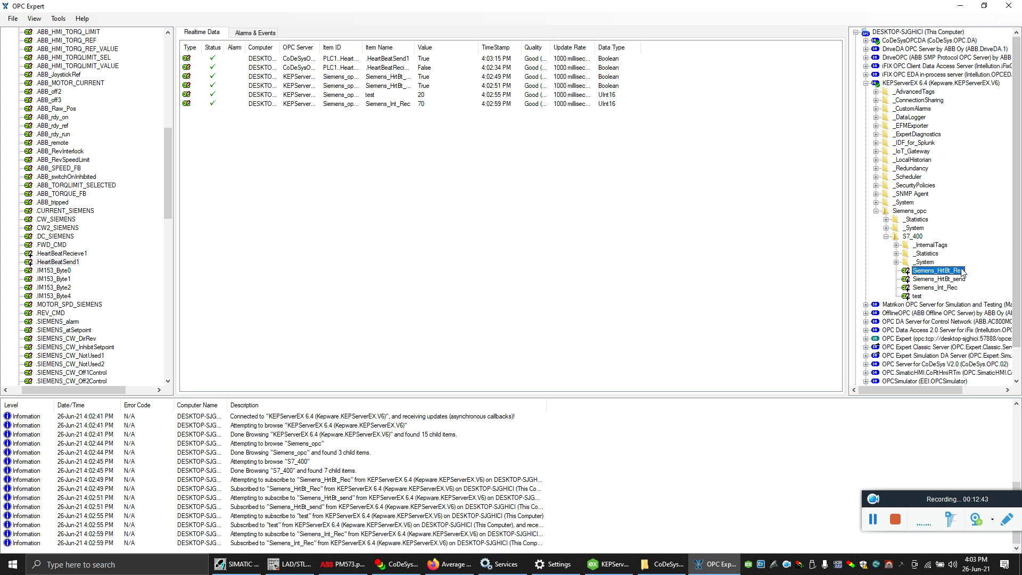
pyautogui.moveTo(57, 264); pyautogui.dragTo(911, 275)
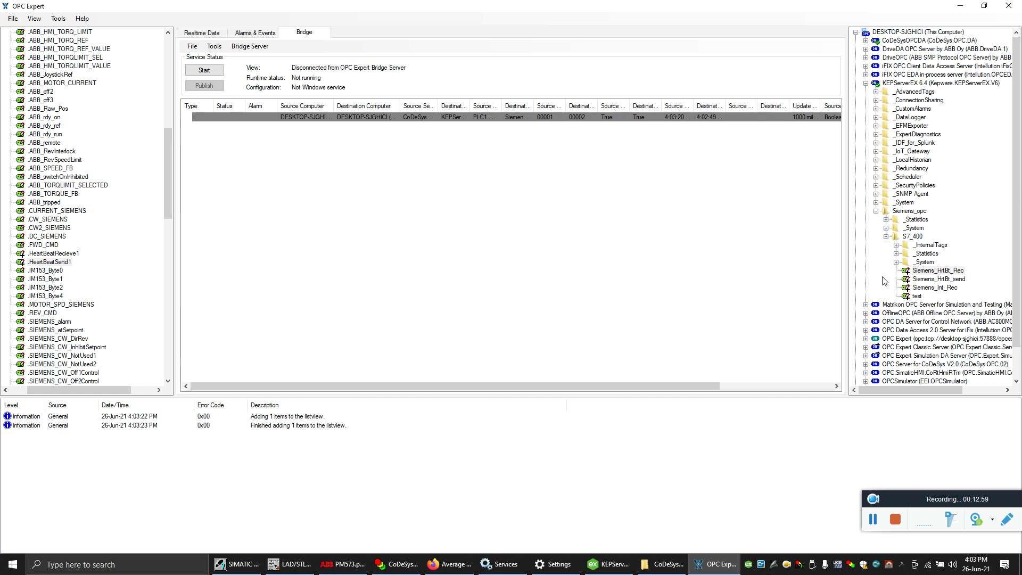
pyautogui.moveTo(923, 282); pyautogui.dragTo(70, 256)
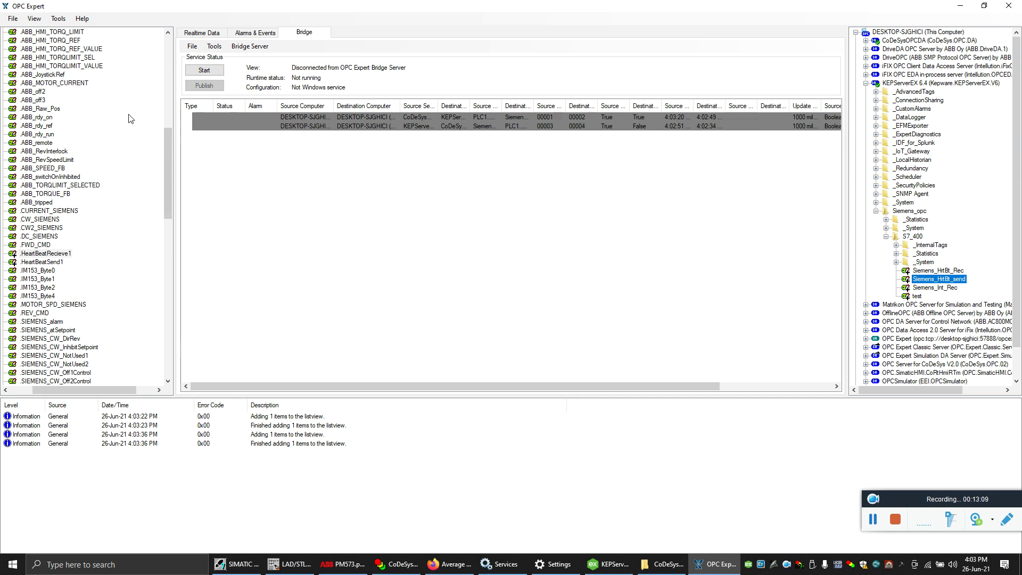
# Bridge ABB_HMI_SPD_REF to Siemens_Int_Rec, accepting the differing data types, and start the bridge service.
pyautogui.moveTo(168, 171); pyautogui.dragTo(163, 119)
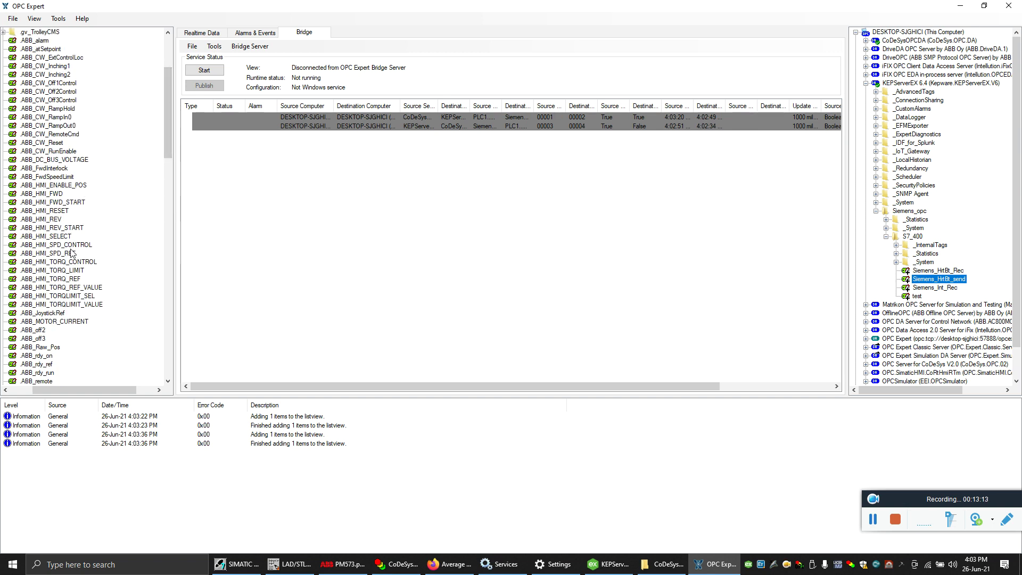
pyautogui.moveTo(48, 255); pyautogui.dragTo(927, 293)
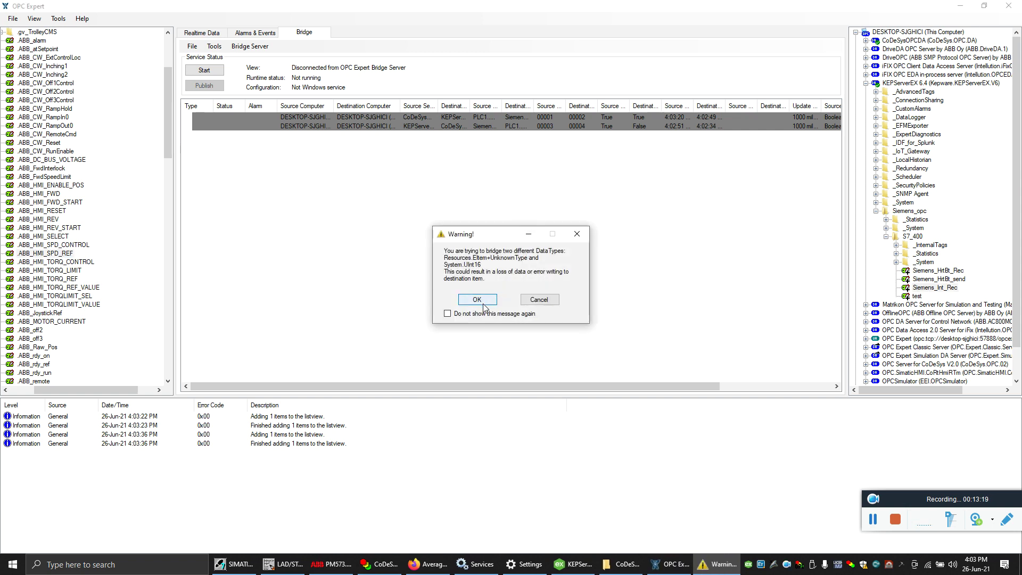
pyautogui.click(478, 301)
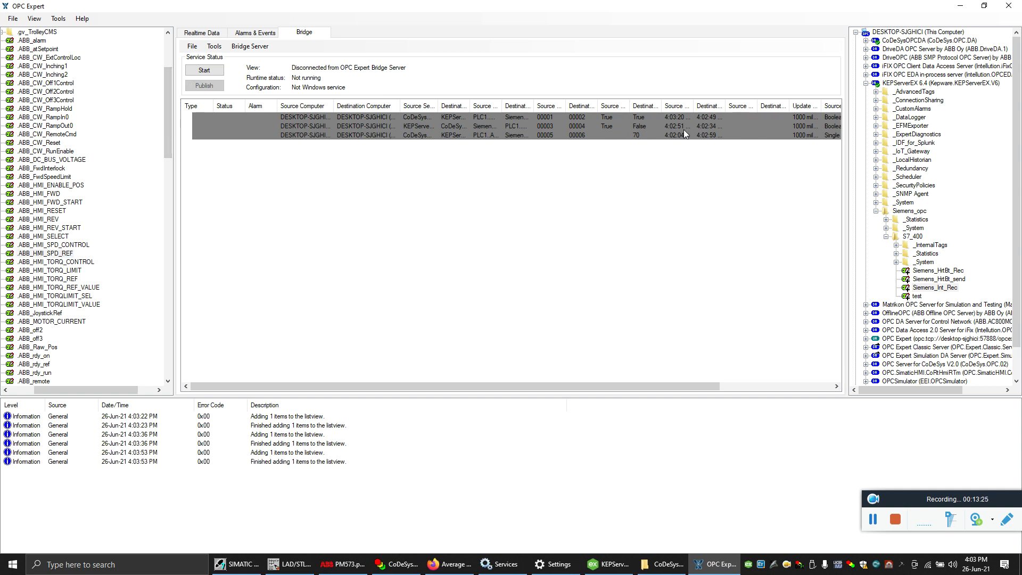
pyautogui.click(204, 71)
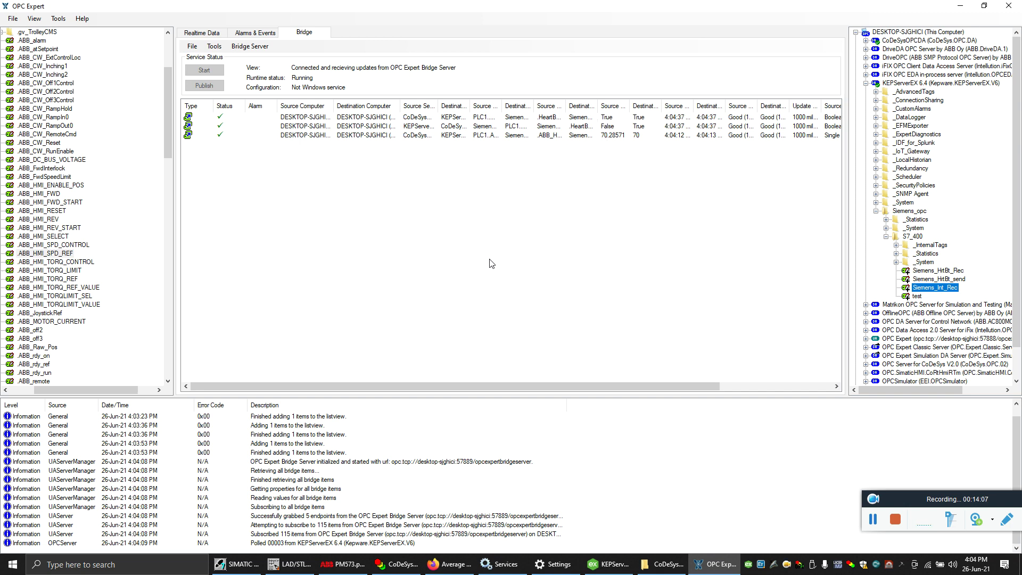
# Minimize OPC Expert to return to CoDeSys and open the ABB visualization.
pyautogui.click(960, 6)
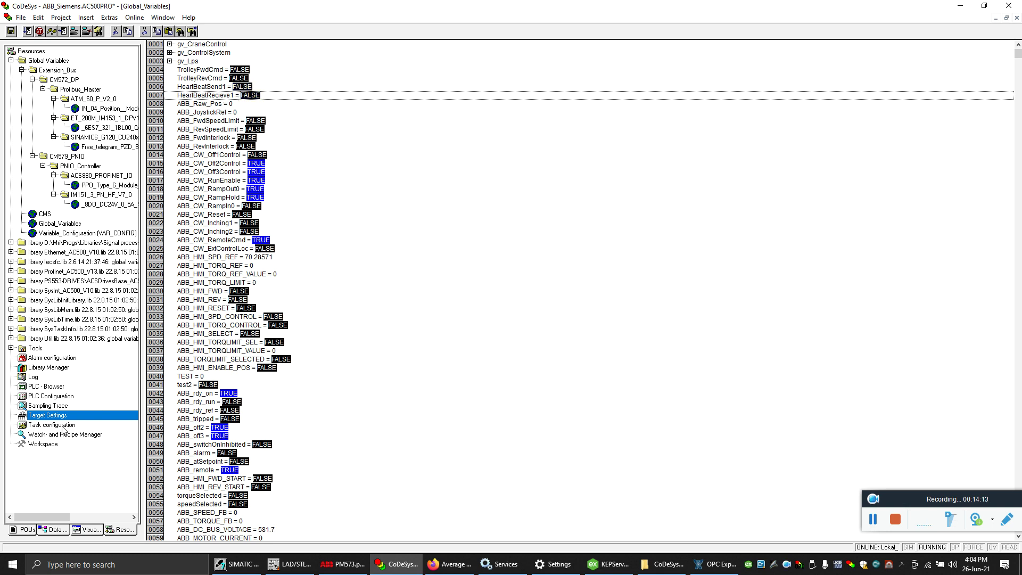
pyautogui.click(75, 532)
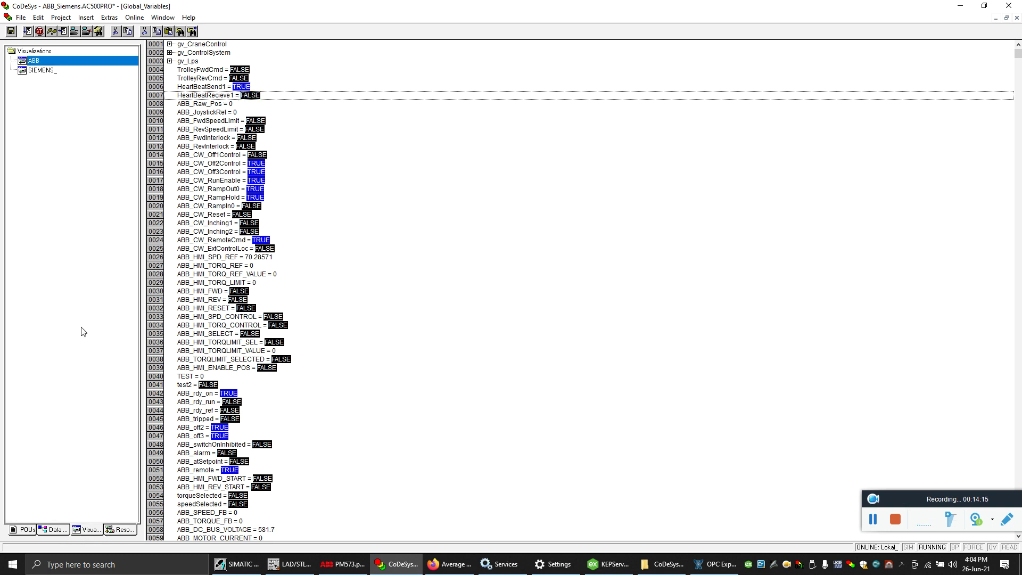
pyautogui.doubleClick(34, 60)
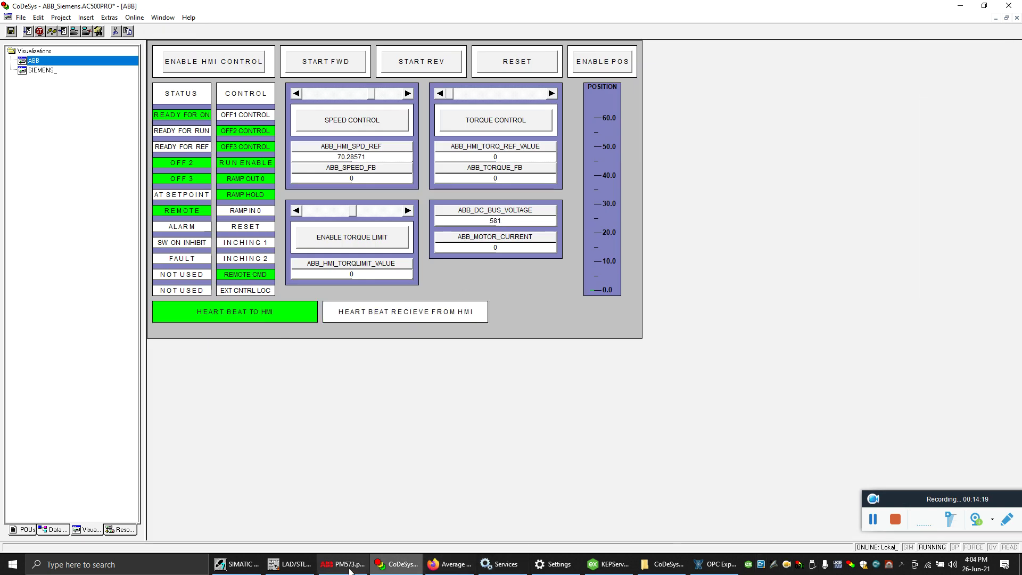
# Switch to the LAD/STL/FBD editor and monitor the Network 7 heartbeat bits and the Network 9 MW 410 value online.
pyautogui.click(289, 563)
pyautogui.hotkey('ctrl', 'F7')
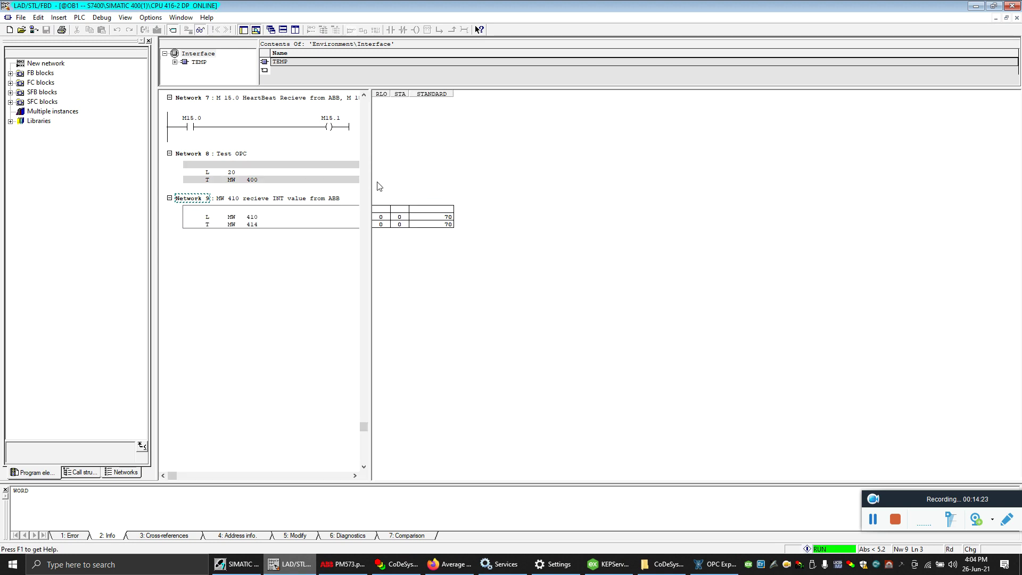
pyautogui.click(309, 142)
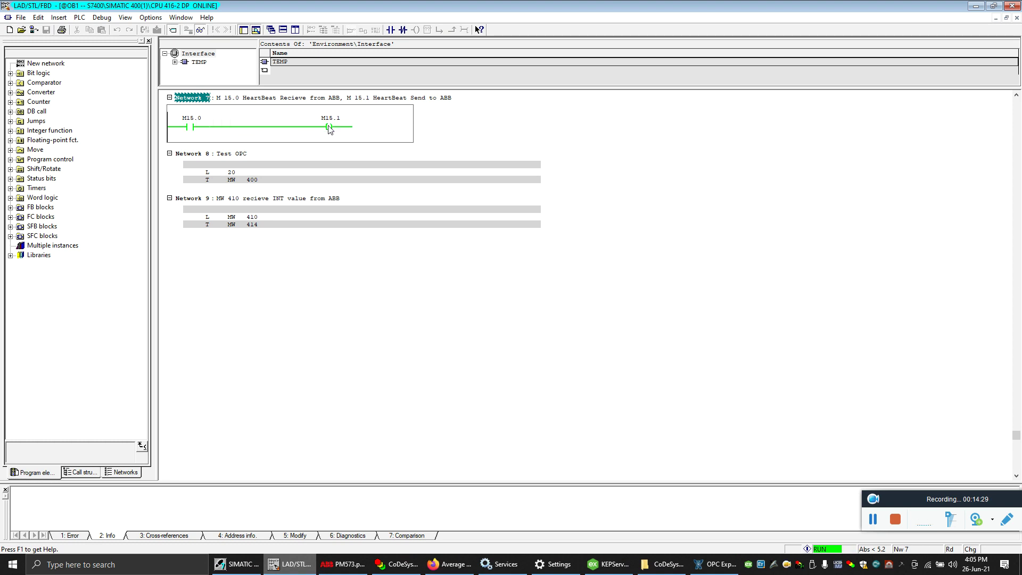
pyautogui.click(440, 217)
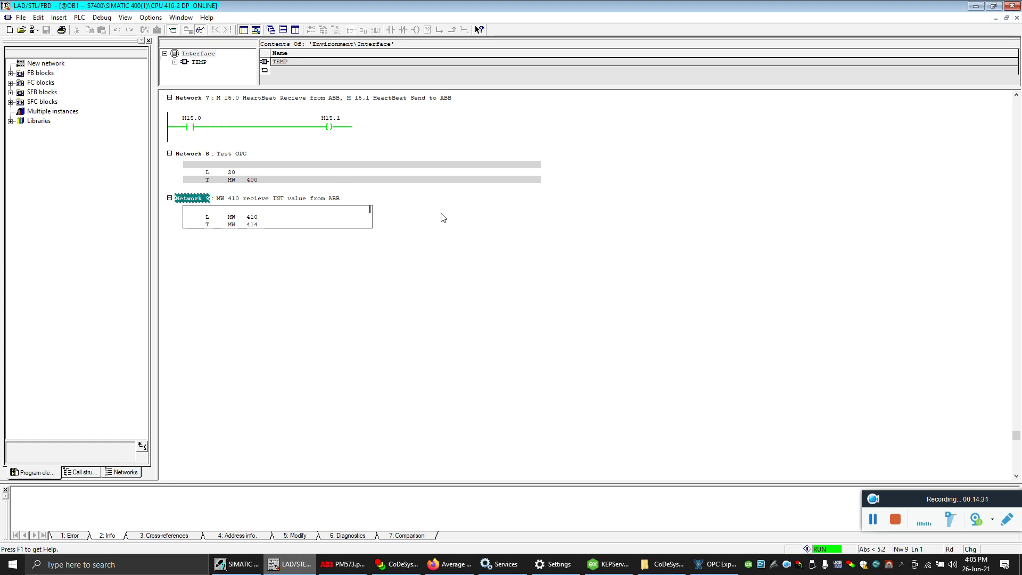
pyautogui.click(251, 218)
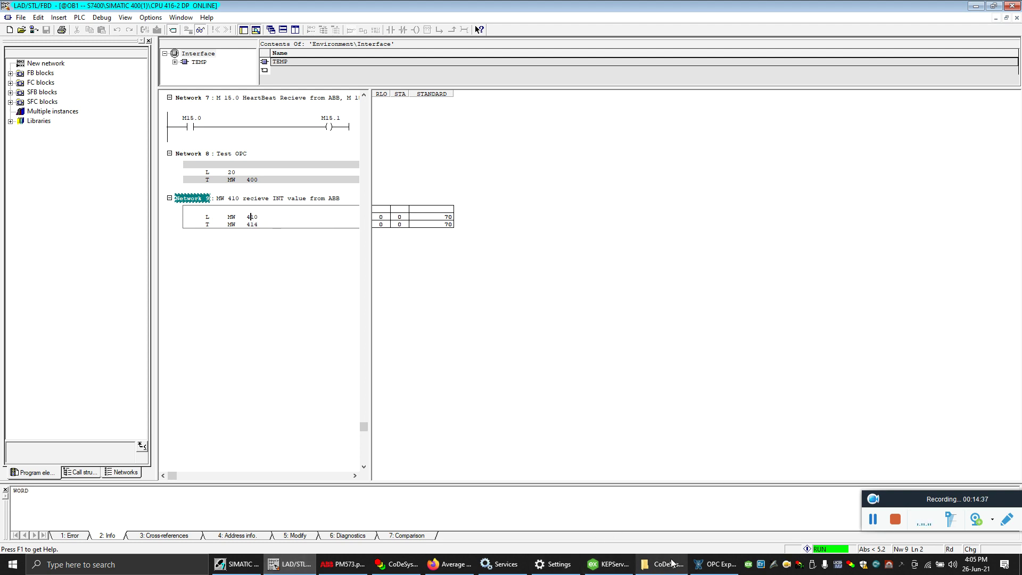
# Switch to OPC Expert and check the bridged items' full source item IDs, restoring the narrow column width when done.
pyautogui.click(716, 564)
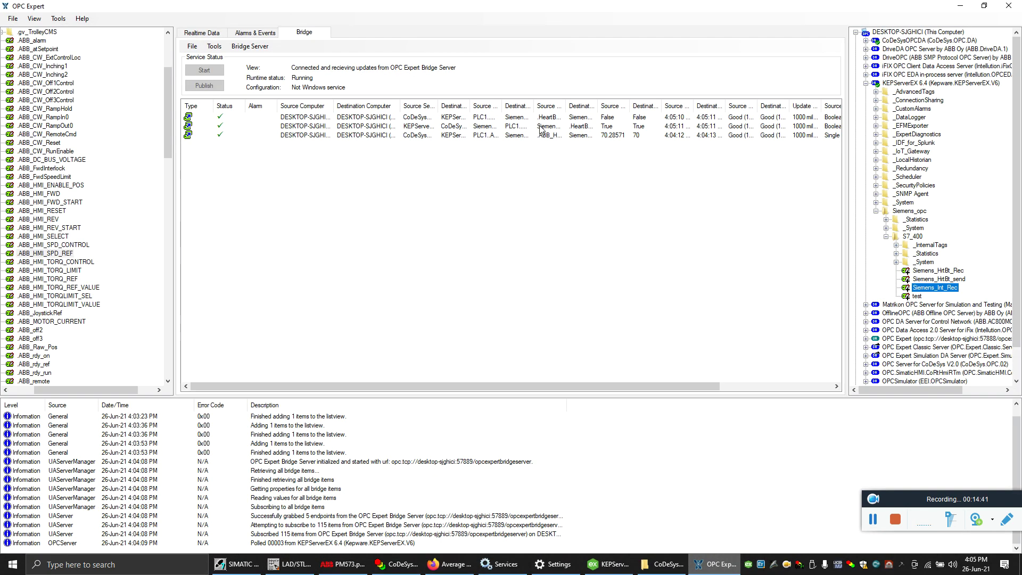
pyautogui.moveTo(502, 106); pyautogui.dragTo(585, 106)
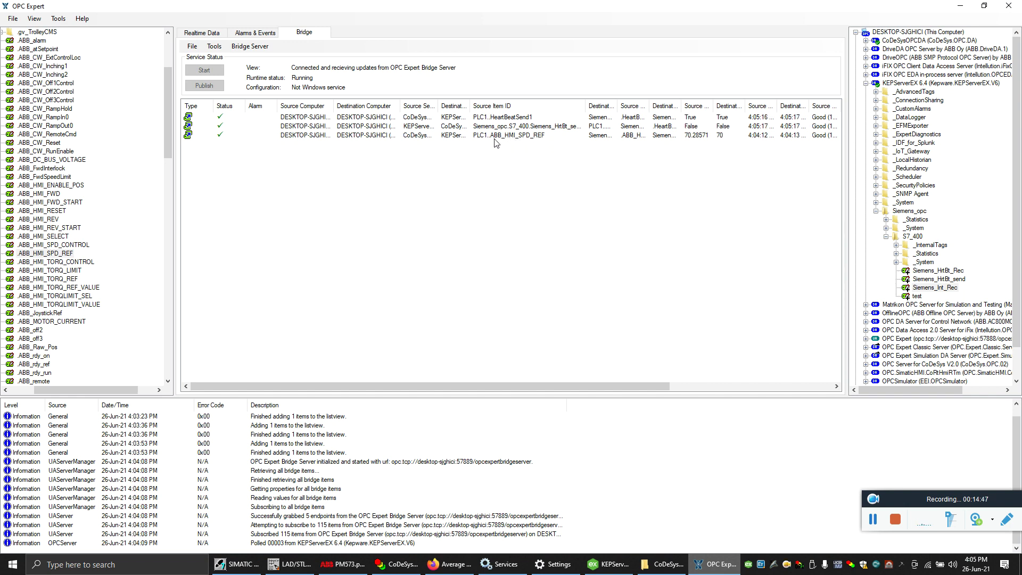
pyautogui.moveTo(587, 100); pyautogui.dragTo(516, 101)
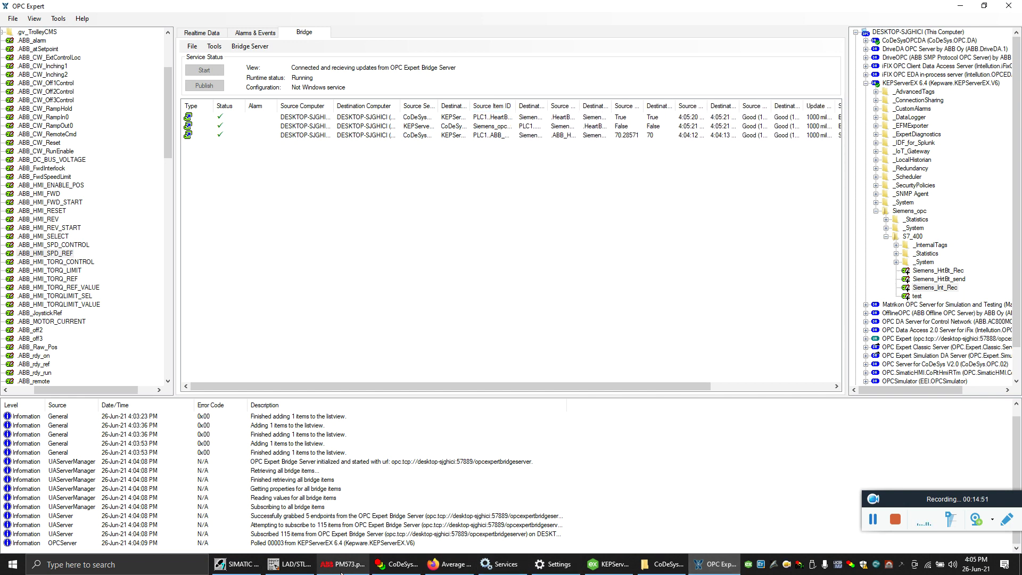
# Set ABB_HMI_SPD_REF to about 26.86 in the CoDeSys visualization and check MW 410 in the LAD/STL/FBD editor.
pyautogui.click(397, 564)
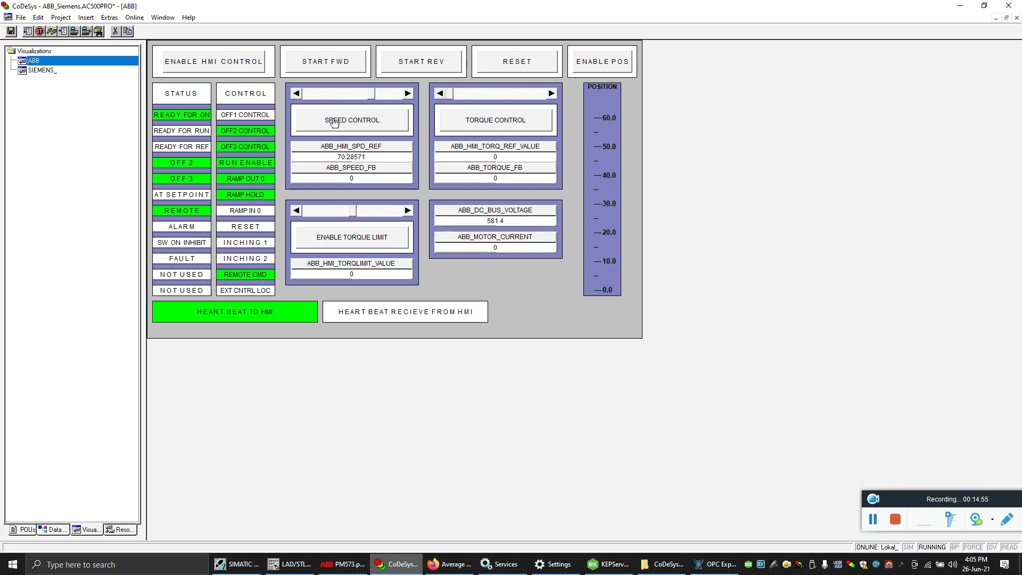
pyautogui.click(335, 94)
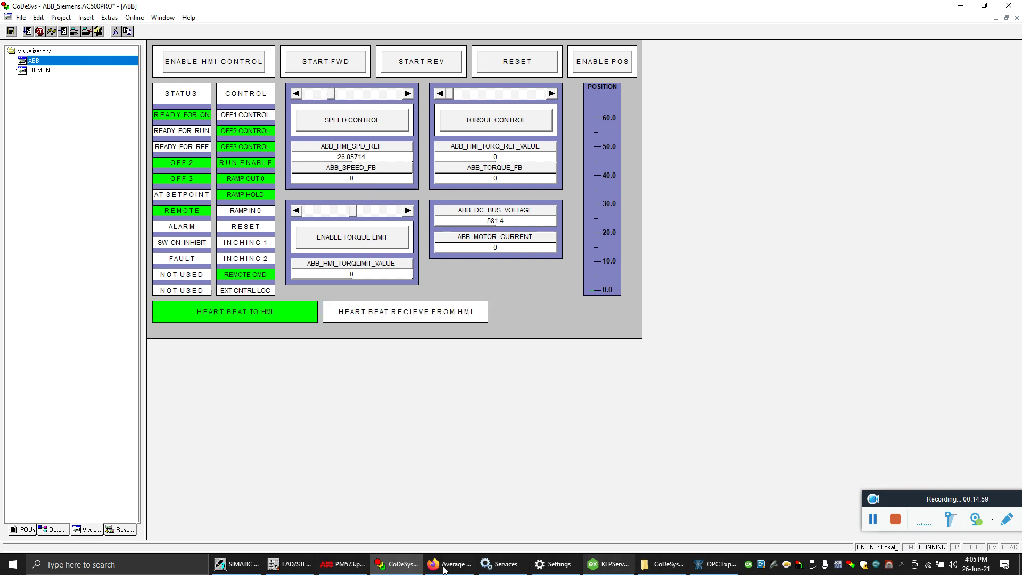
pyautogui.click(289, 564)
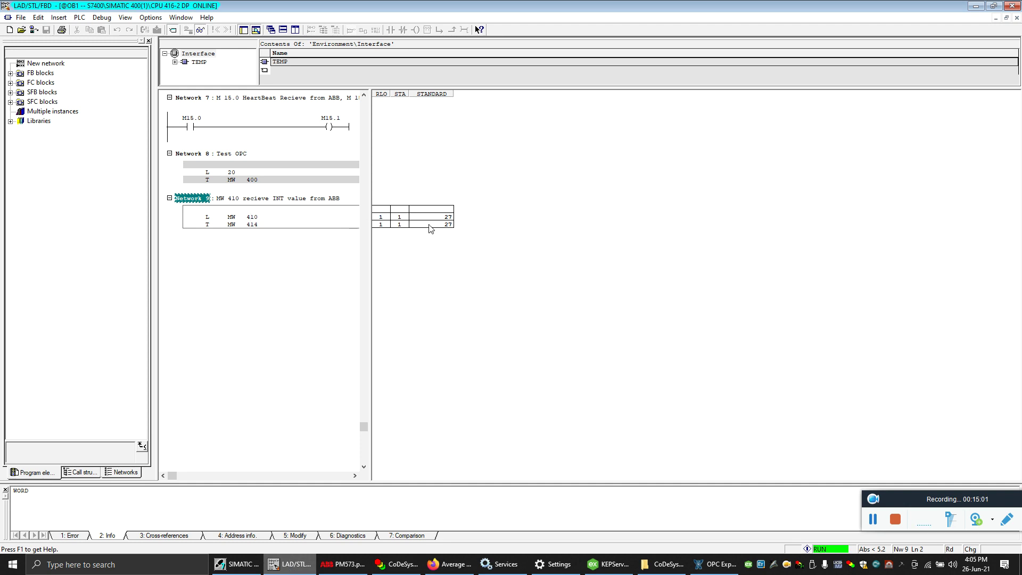
# Arrange the LAD/STL/FBD and CoDeSys windows side by side, with Network 9's STANDARD values and the ABB speed controls in view.
pyautogui.click(993, 5)
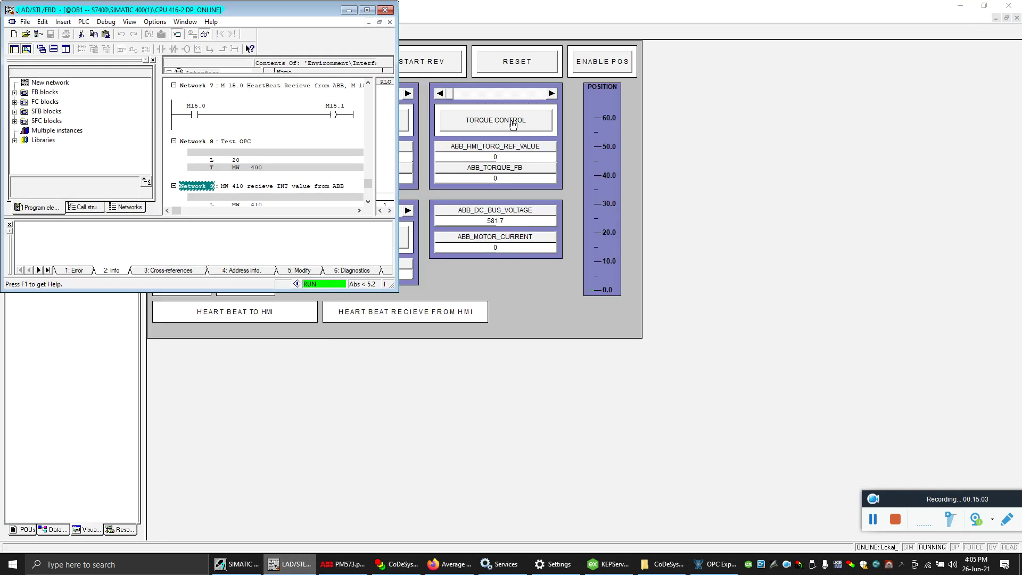
pyautogui.click(607, 24)
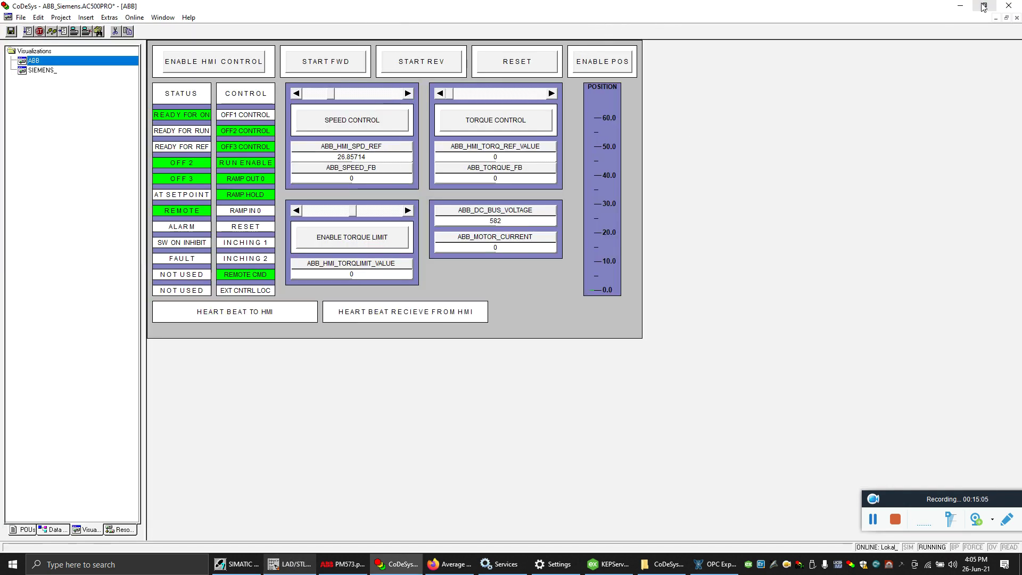
pyautogui.click(983, 5)
pyautogui.moveTo(585, 50); pyautogui.dragTo(817, 20)
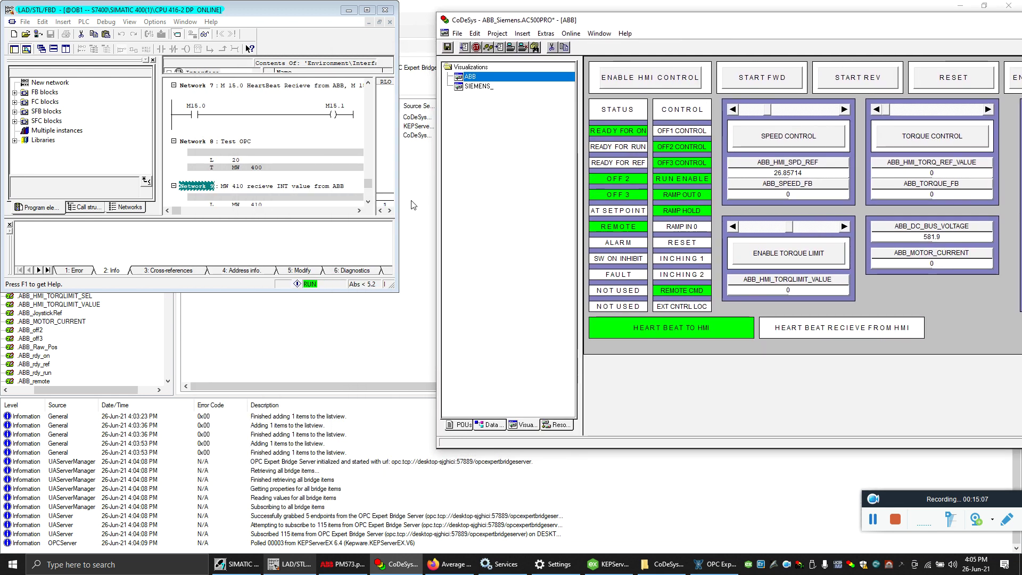
pyautogui.click(345, 268)
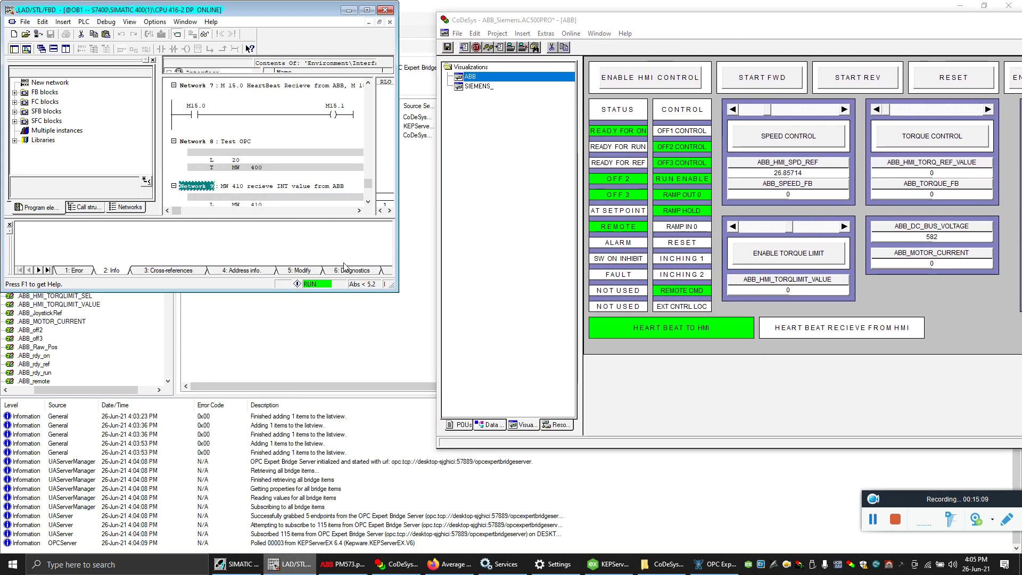
pyautogui.scroll(-3, 382, 216)
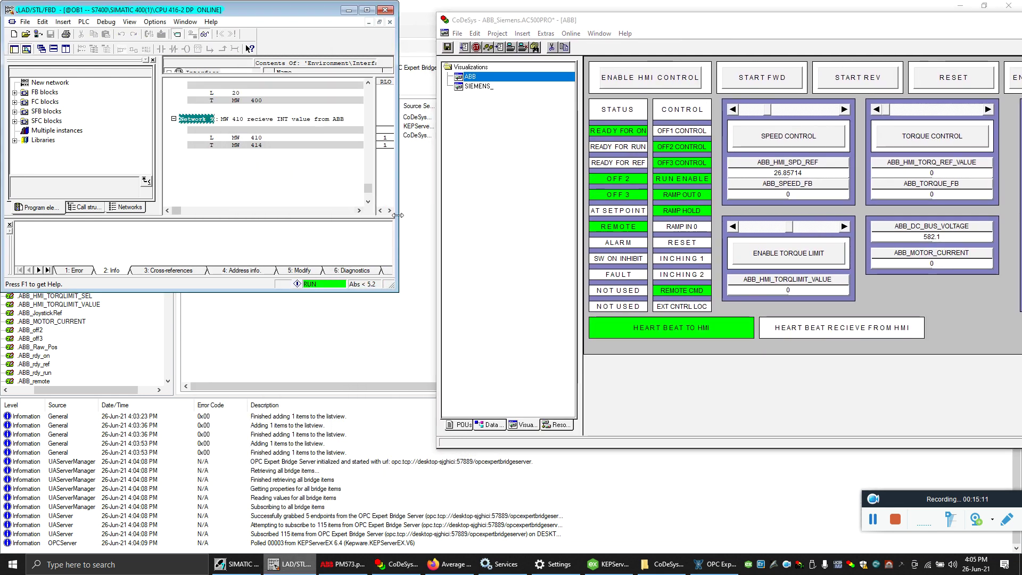
pyautogui.moveTo(398, 205); pyautogui.dragTo(439, 202)
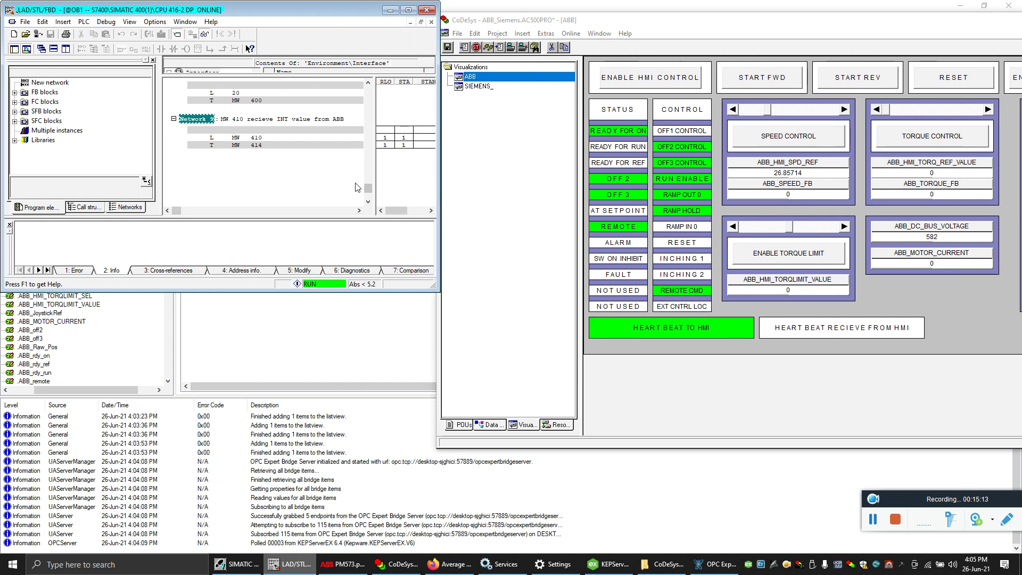
pyautogui.hscroll(2, 392, 163)
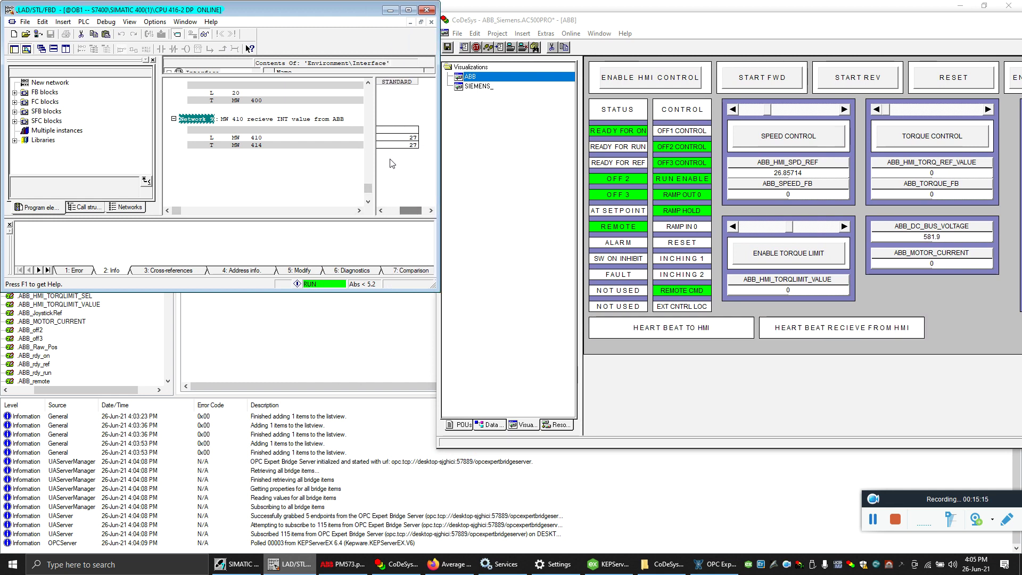
# Vary ABB_HMI_SPD_REF through about 50.3, 92 and about 9.1 while watching MW 410 in the Siemens program.
pyautogui.click(790, 109)
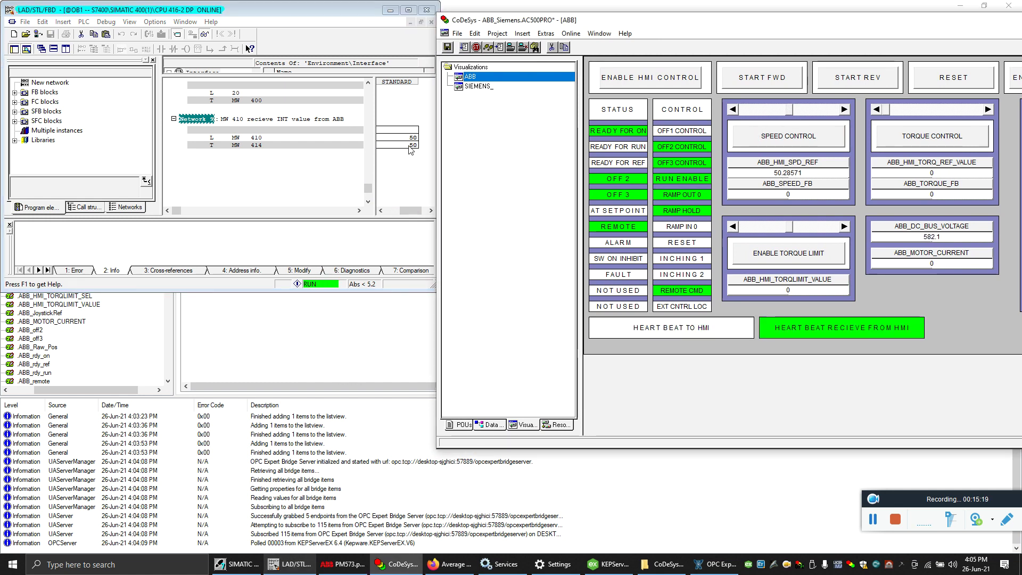
pyautogui.click(828, 109)
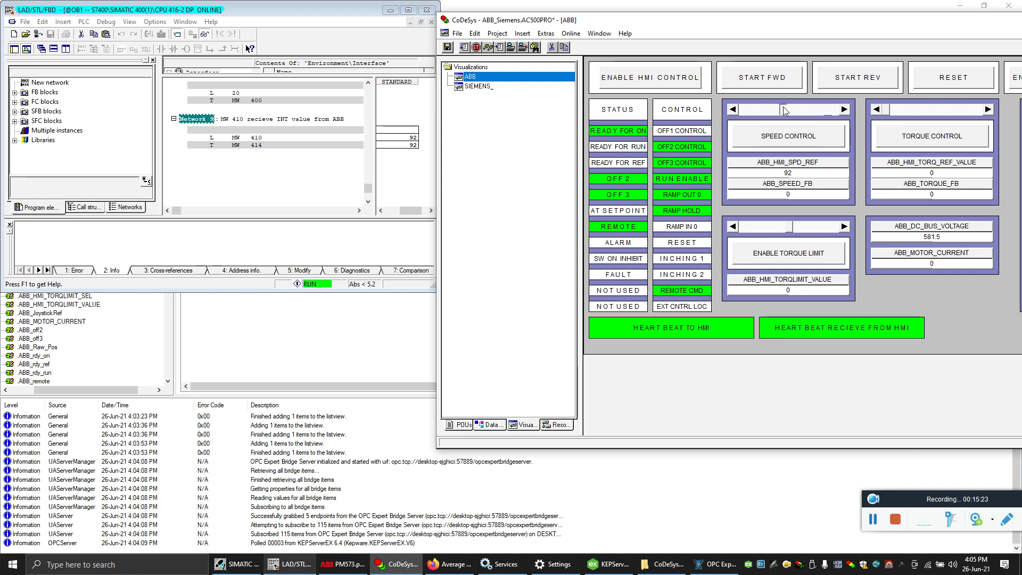
pyautogui.click(783, 110)
pyautogui.click(750, 110)
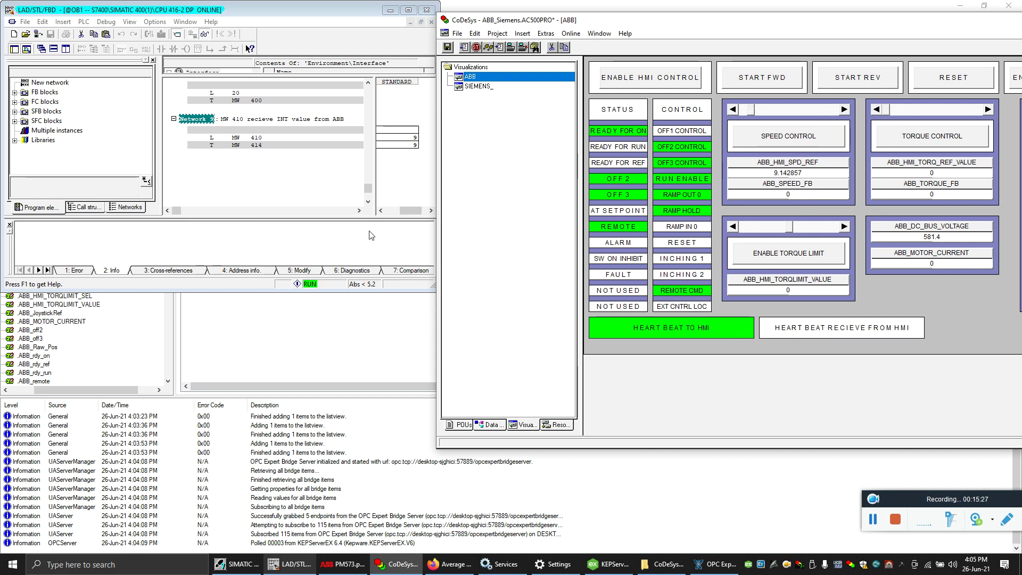
# Bring the whole ABB visualization into view, review Networks 6 to 9 in the maximized LAD/STL/FBD editor, and return to OPC Expert.
pyautogui.moveTo(945, 28); pyautogui.dragTo(641, 31)
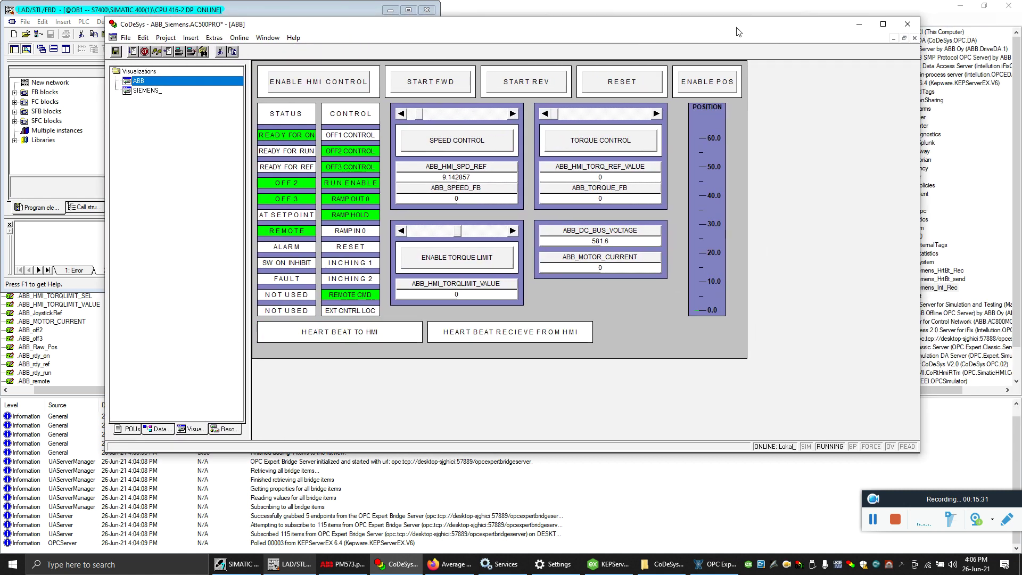
pyautogui.doubleClick(429, 12)
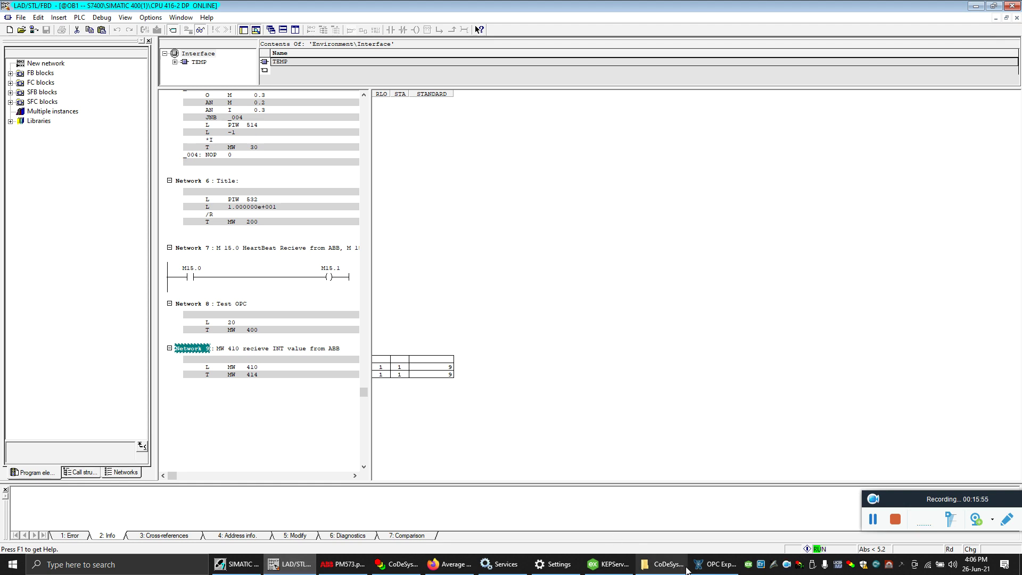
pyautogui.click(716, 564)
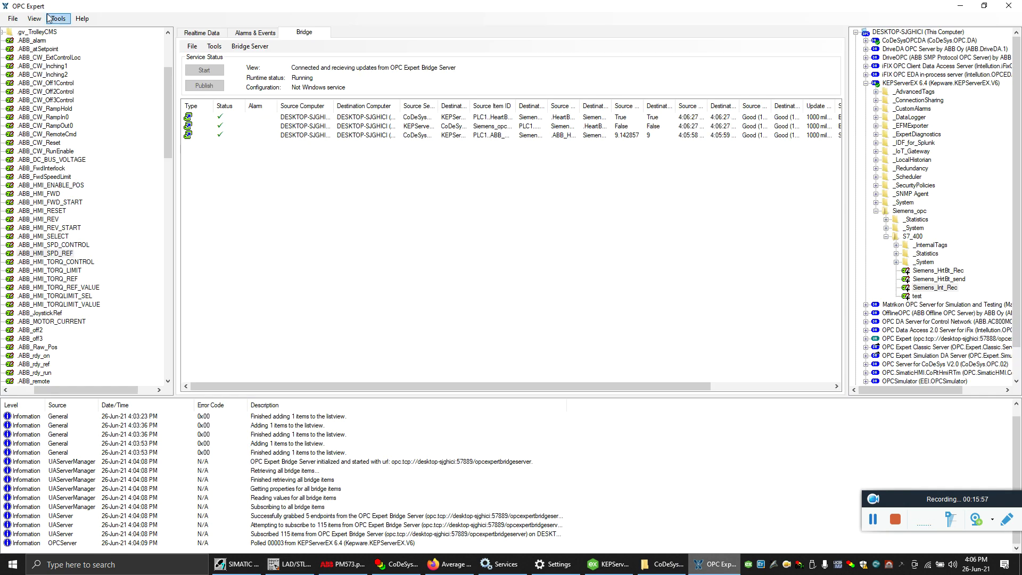